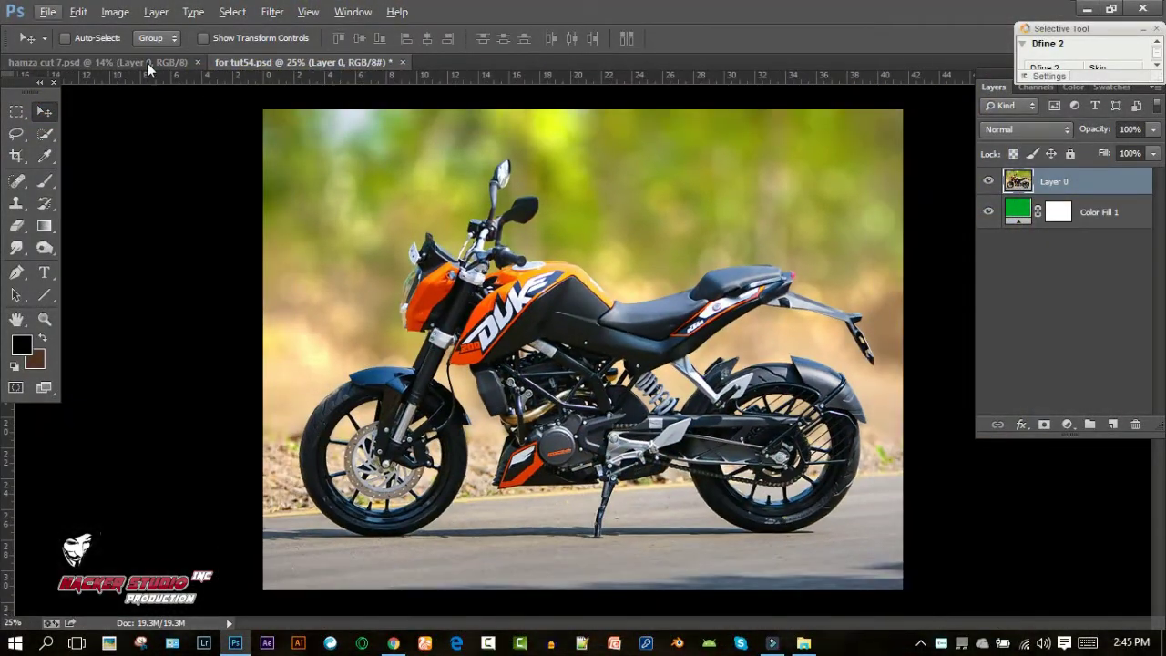
Step: Drag the seated man's cut-out from the hamza cut 7 document into for tut54 as Layer 1
{"action": "left_click", "coordinate": [146, 62]}
{"action": "left_click", "coordinate": [44, 111]}
{"action": "mouse_move", "coordinate": [468, 243]}
{"action": "left_mouse_down"}
{"action": "mouse_move", "coordinate": [552, 320]}
{"action": "mouse_move", "coordinate": [492, 372]}
{"action": "mouse_move", "coordinate": [552, 345]}
{"action": "left_mouse_up"}
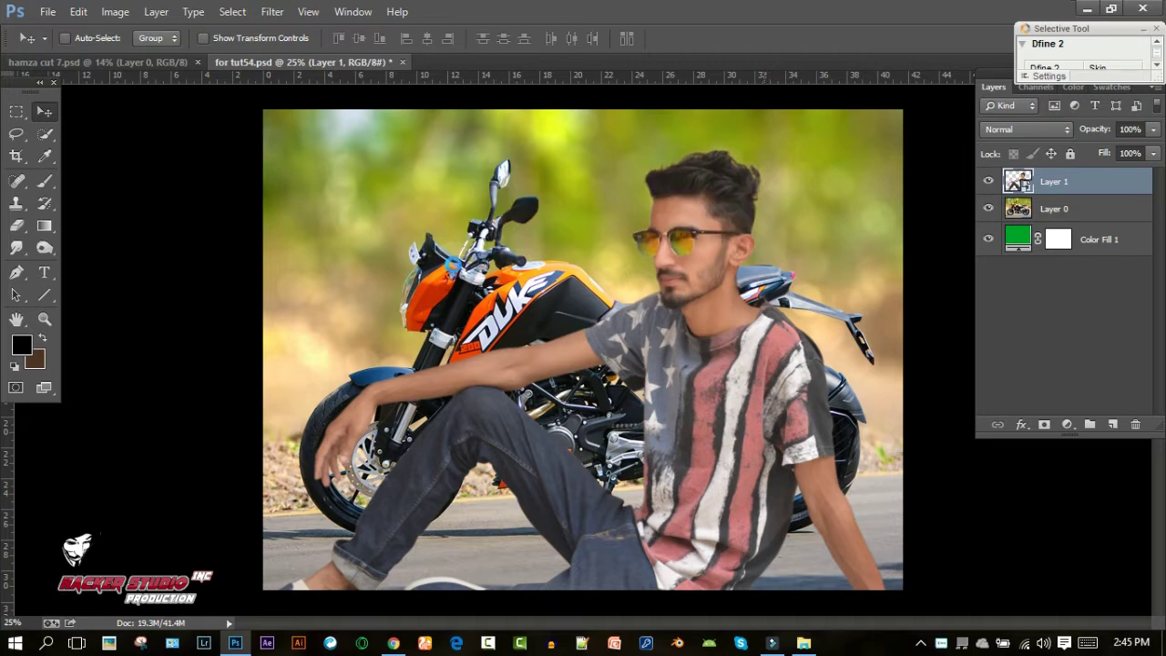
Step: Scale Layer 1 to about 222% and place the man sitting on the road beside the bike
{"action": "key", "text": "ctrl+t"}
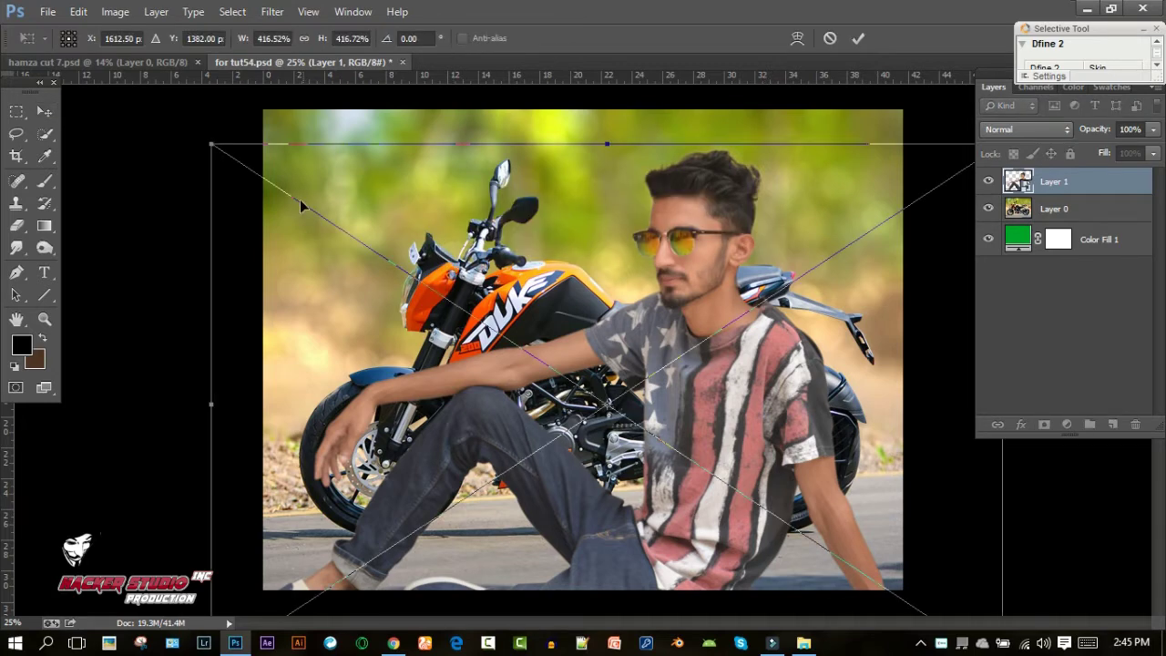
{"action": "left_click_drag", "start_coordinate": [209, 144], "coordinate": [399, 267]}
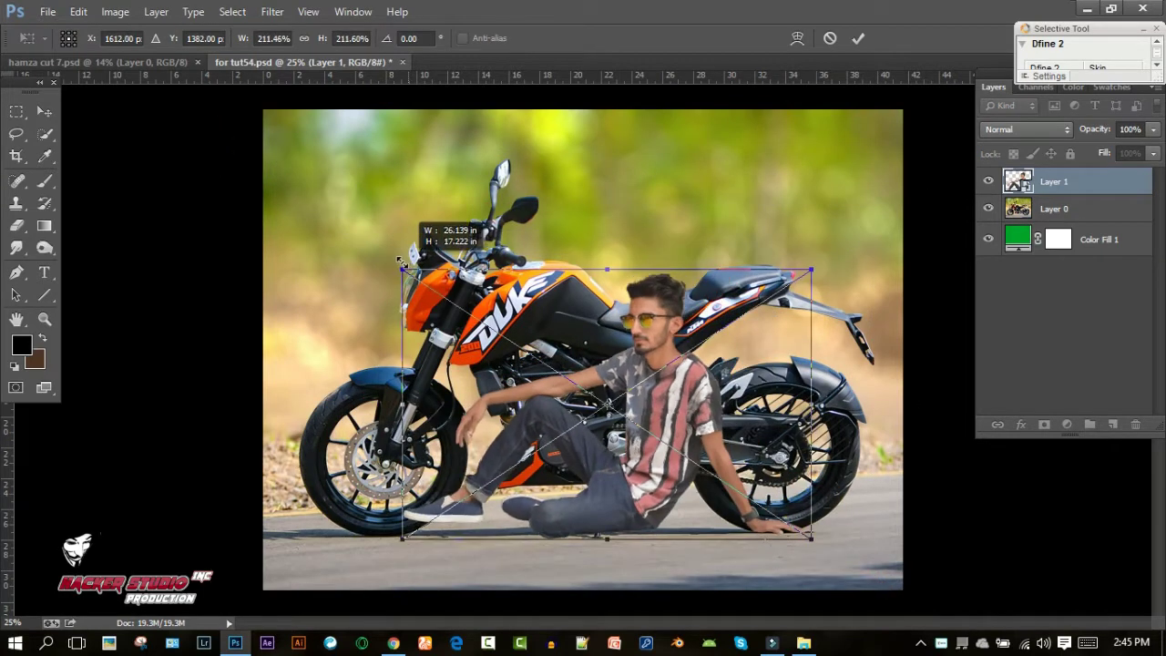
{"action": "left_click_drag", "start_coordinate": [591, 314], "coordinate": [648, 352]}
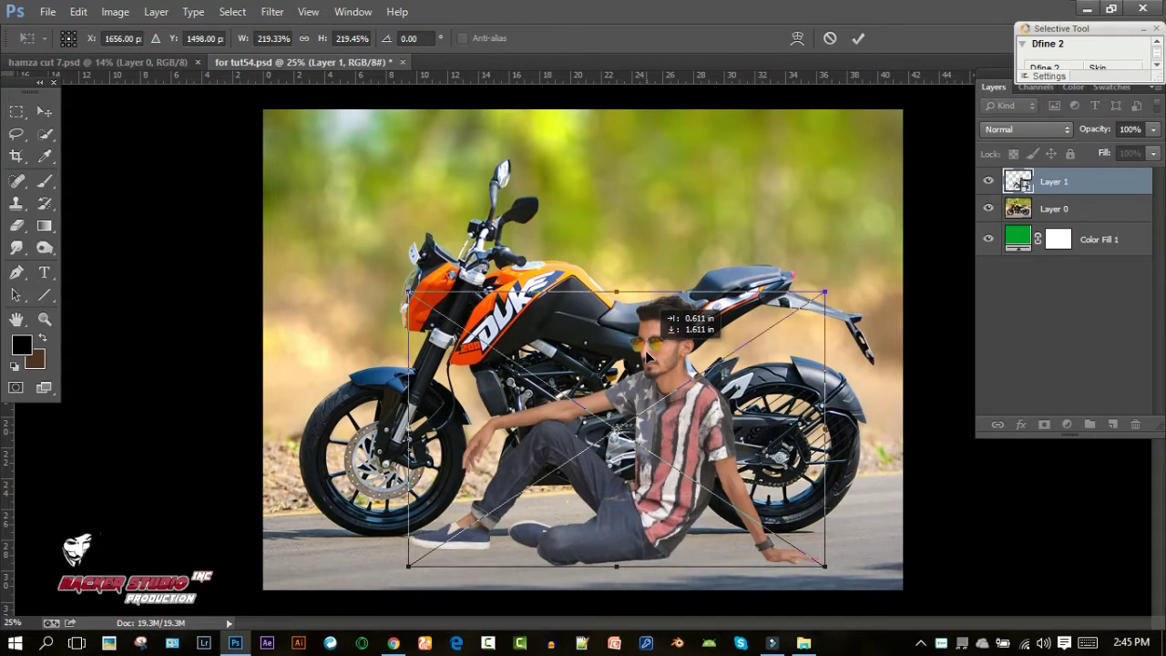
{"action": "left_click_drag", "start_coordinate": [649, 352], "coordinate": [647, 356]}
{"action": "left_click_drag", "start_coordinate": [823, 296], "coordinate": [825, 292]}
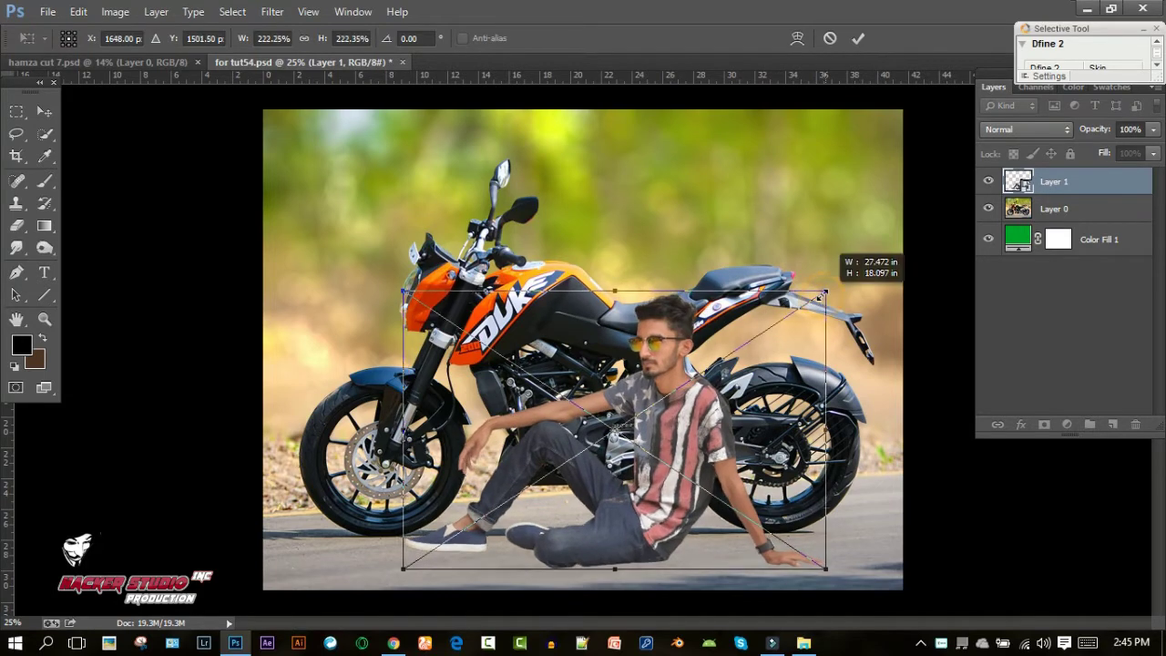
{"action": "left_click", "coordinate": [858, 39]}
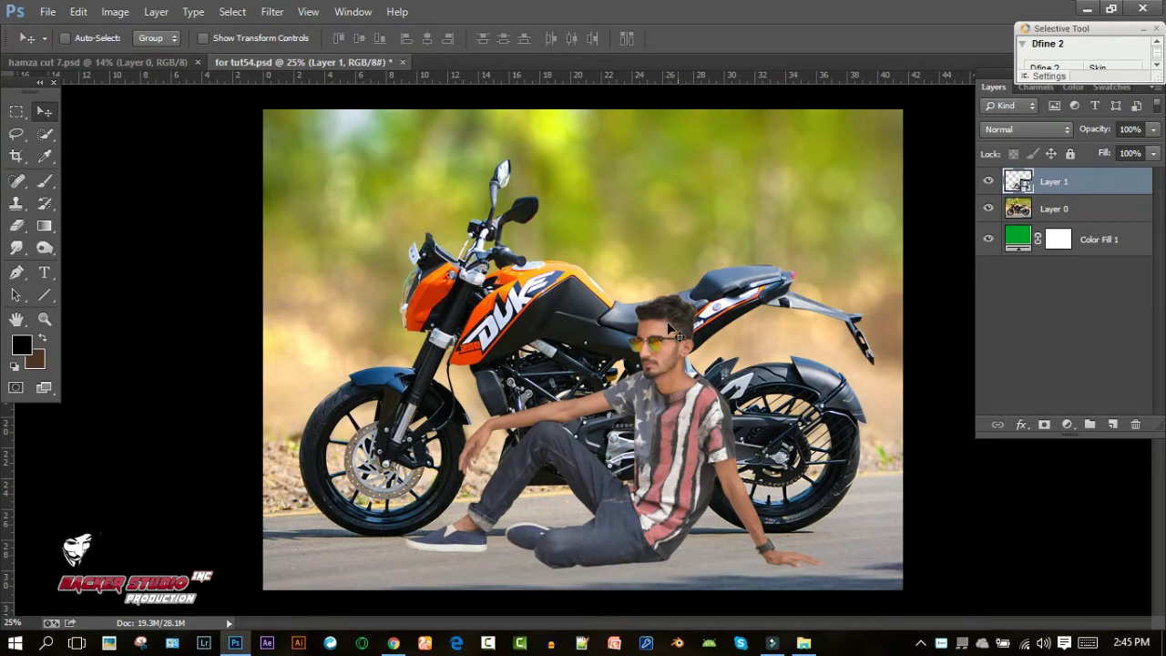
{"action": "left_click", "coordinate": [1070, 208]}
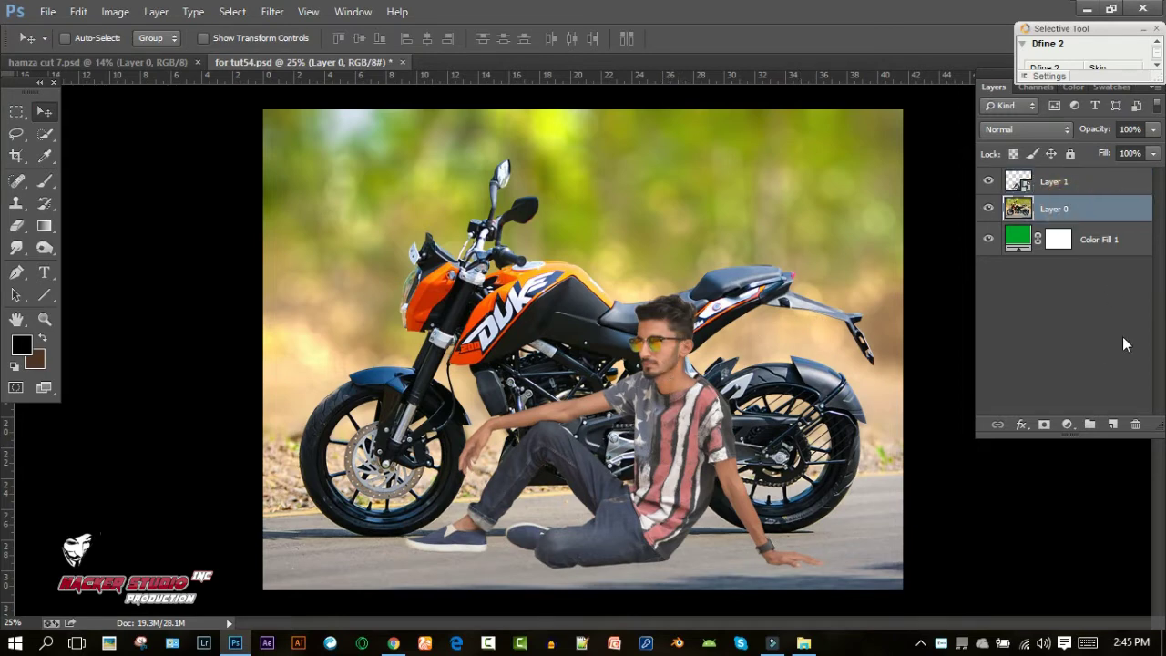
Step: Paint a large soft black blob on a new layer above the background
{"action": "left_click", "coordinate": [1112, 425]}
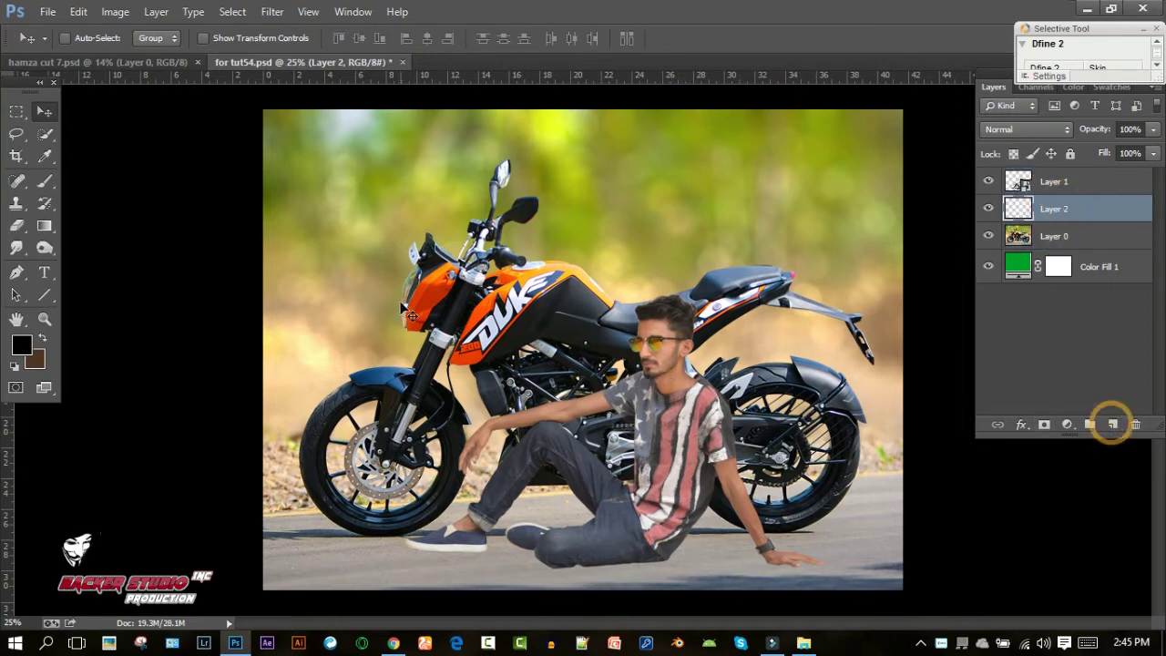
{"action": "left_click", "coordinate": [44, 179]}
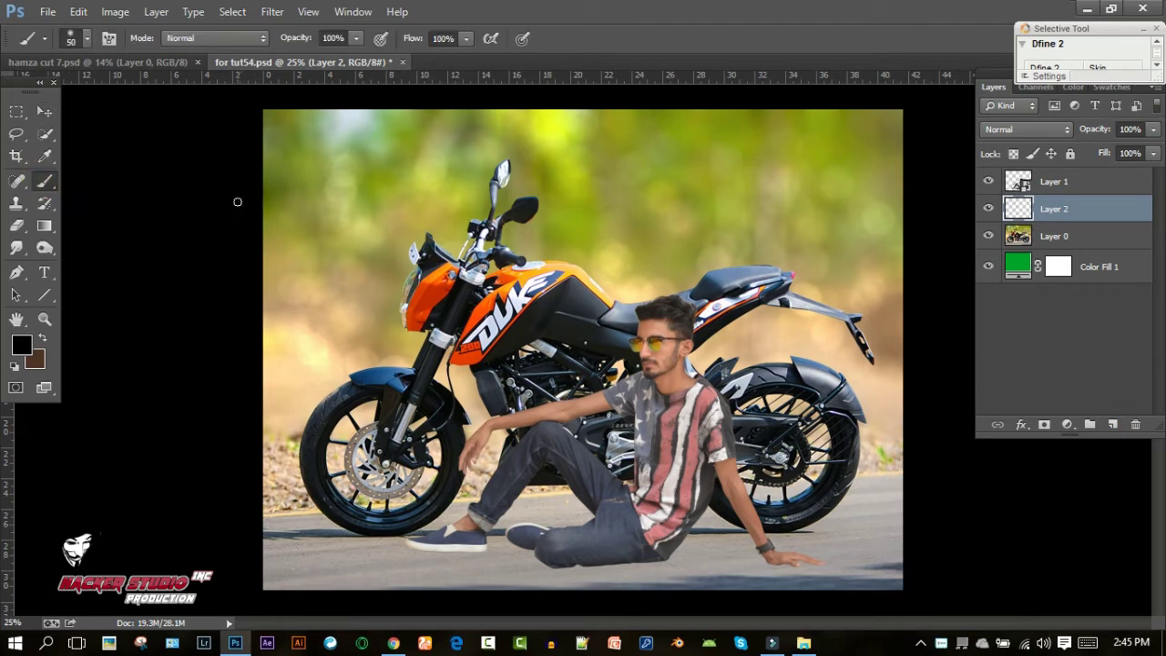
{"action": "key", "text": "bracketright"}
{"action": "key", "text": "bracketright"}
{"action": "key", "text": "bracketright"}
{"action": "key", "text": "bracketright"}
{"action": "key", "text": "bracketright"}
{"action": "key", "text": "bracketright"}
{"action": "key", "text": "bracketright"}
{"action": "key", "text": "bracketright"}
{"action": "left_click", "coordinate": [349, 226]}
{"action": "key", "text": "bracketright"}
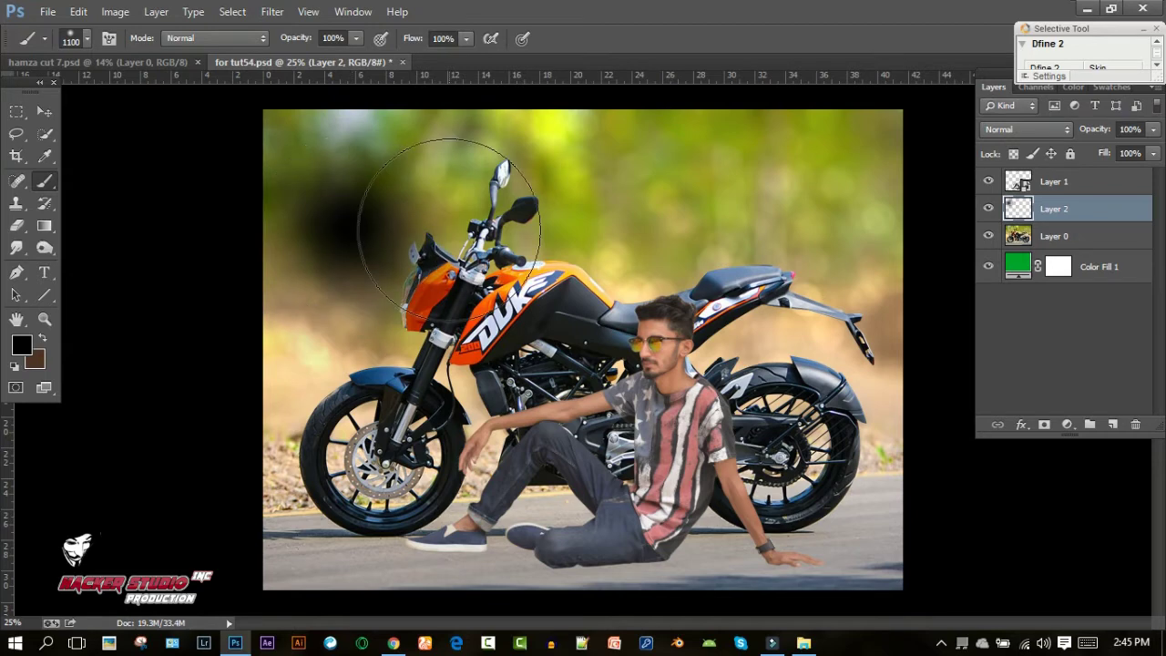
Step: Squash the blob to about 83% by 15.56% and commit it under the man's legs
{"action": "key", "text": "ctrl+t"}
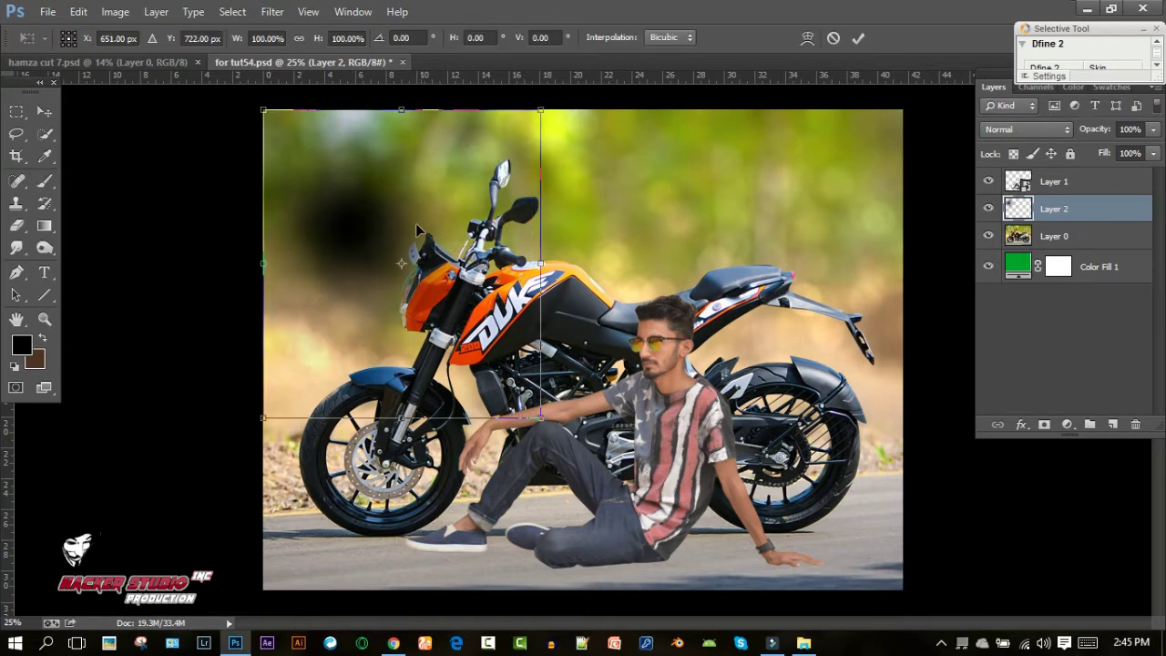
{"action": "left_click_drag", "start_coordinate": [400, 110], "coordinate": [396, 345]}
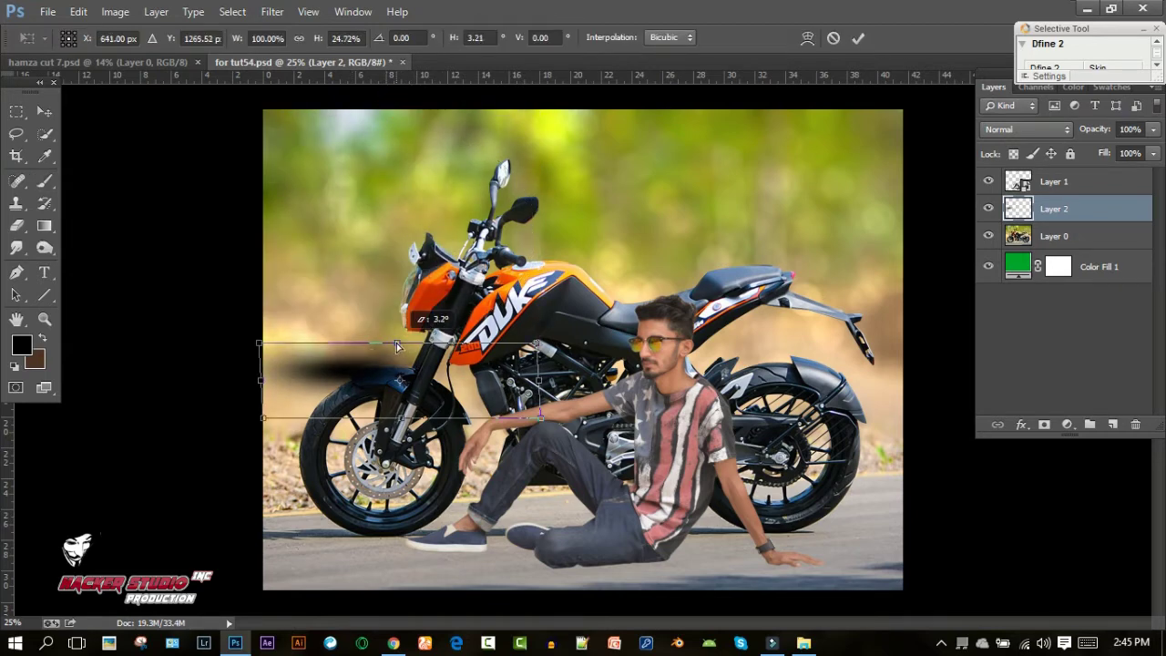
{"action": "left_click_drag", "start_coordinate": [332, 381], "coordinate": [609, 555]}
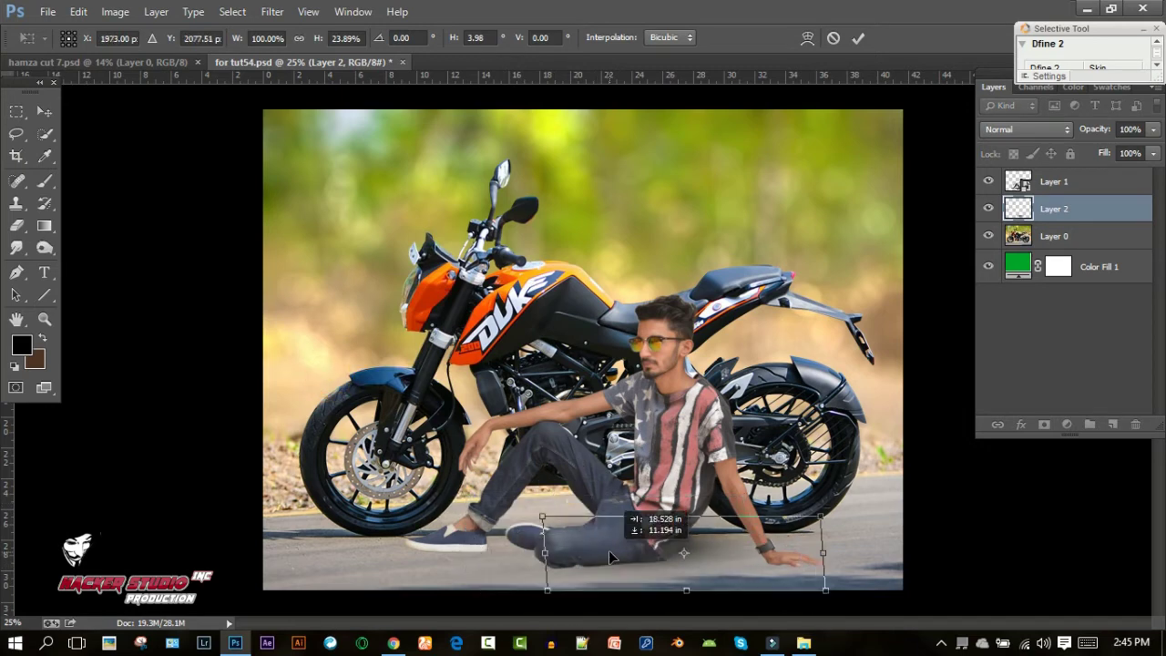
{"action": "left_click_drag", "start_coordinate": [545, 554], "coordinate": [500, 552]}
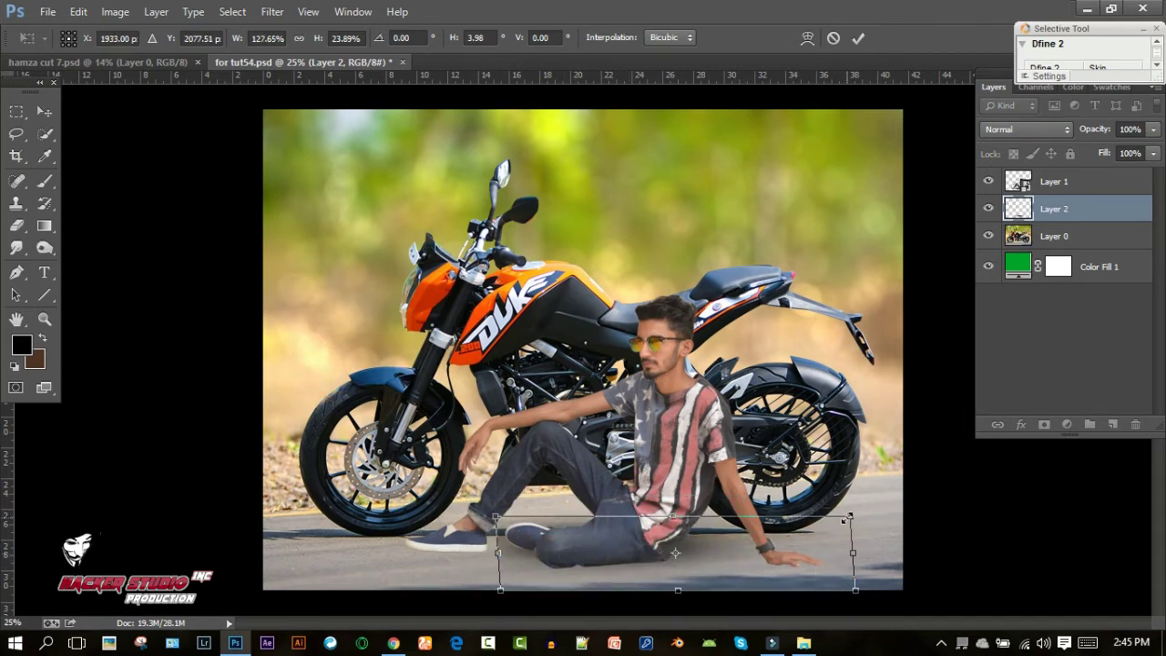
{"action": "left_click_drag", "start_coordinate": [847, 517], "coordinate": [798, 528]}
{"action": "left_click_drag", "start_coordinate": [698, 553], "coordinate": [720, 551]}
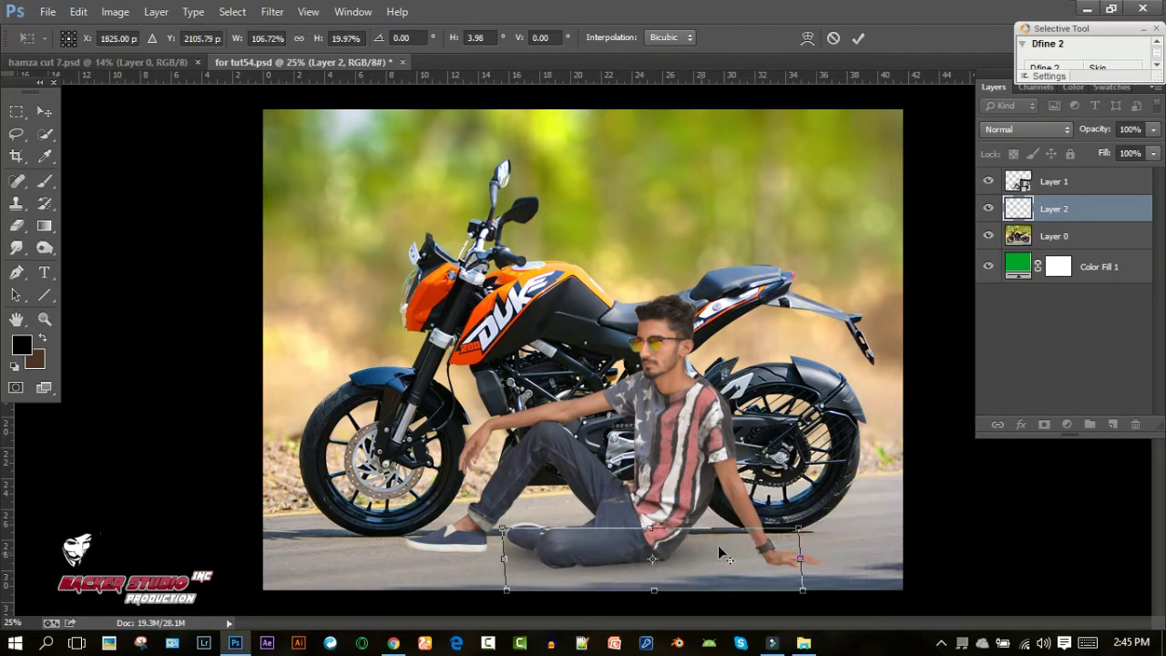
{"action": "left_click_drag", "start_coordinate": [798, 526], "coordinate": [734, 541]}
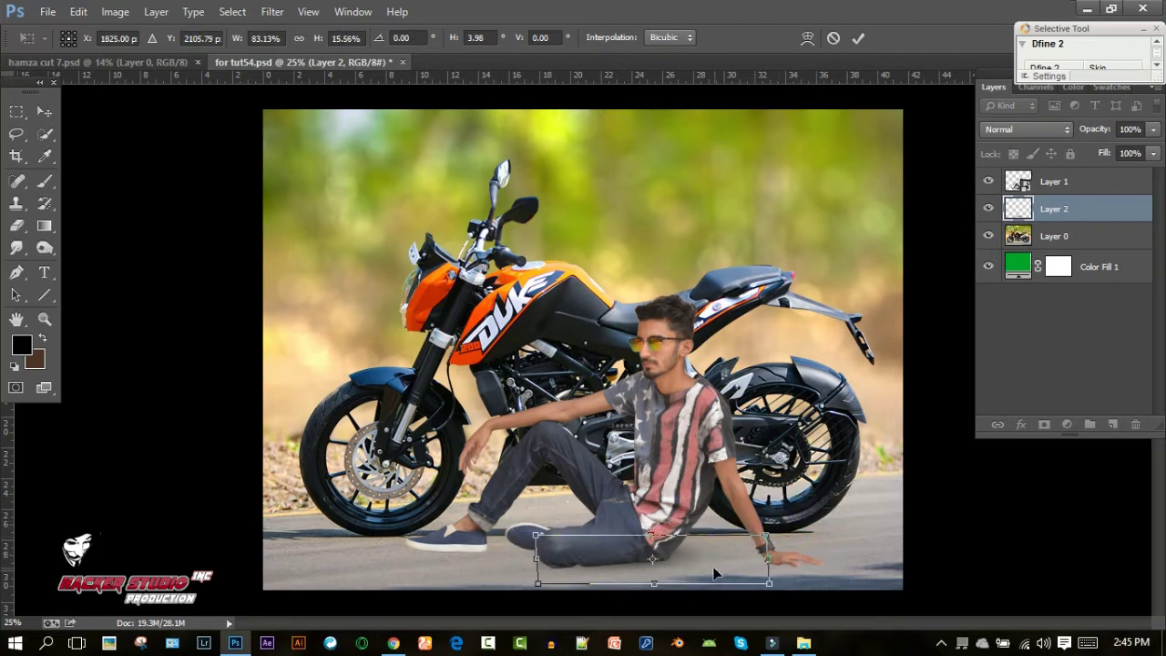
{"action": "left_click_drag", "start_coordinate": [675, 574], "coordinate": [688, 566]}
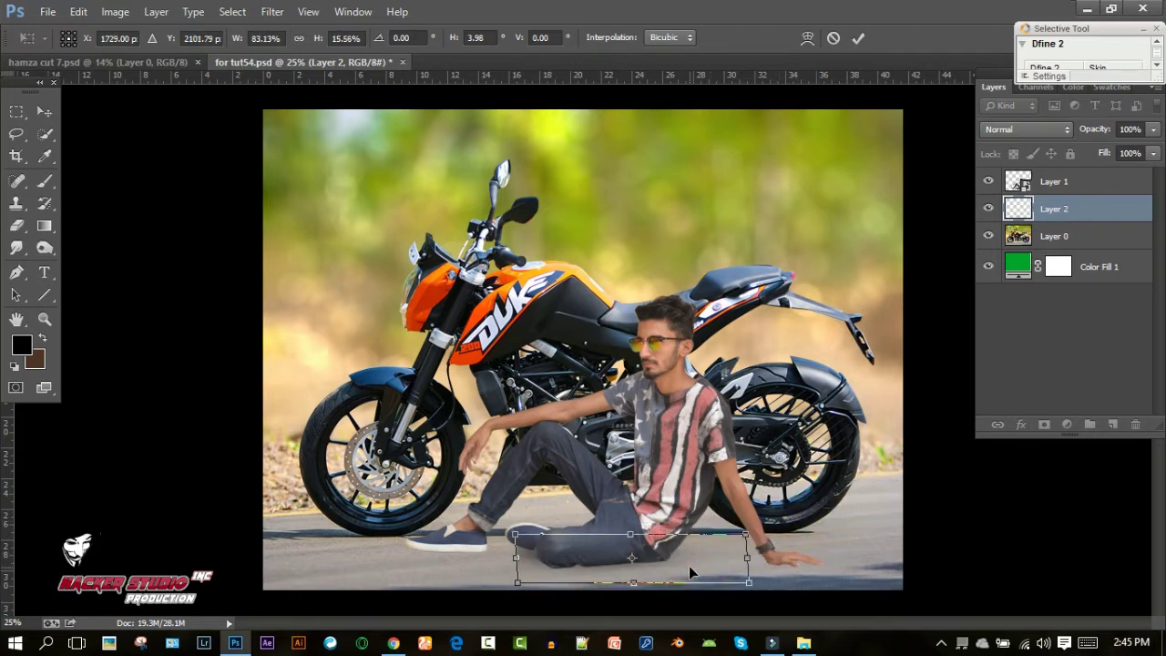
{"action": "left_click", "coordinate": [858, 38]}
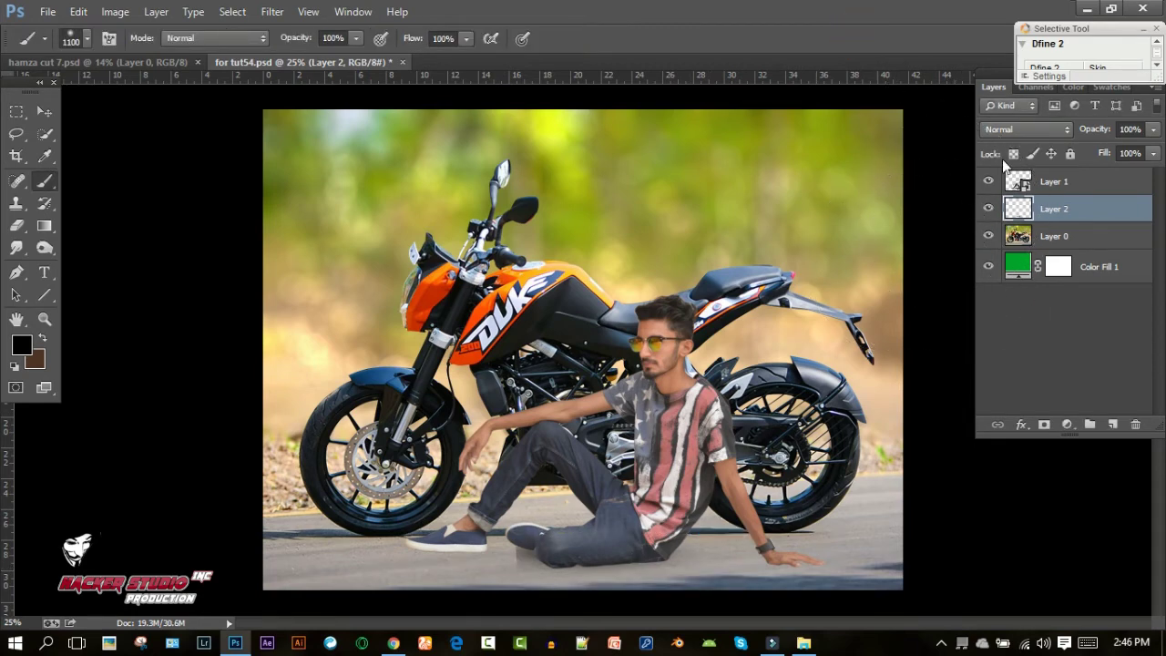
Step: Check the Layer 2 shadow, erase its stray patch beside the shoe, and add a new layer
{"action": "left_click", "coordinate": [989, 209]}
{"action": "left_click", "coordinate": [988, 209]}
{"action": "left_click", "coordinate": [17, 225]}
{"action": "scroll", "coordinate": [437, 455], "scroll_direction": "up", "scroll_amount": 3}
{"action": "scroll", "coordinate": [438, 469], "scroll_direction": "down", "scroll_amount": 3}
{"action": "left_click_drag", "start_coordinate": [434, 462], "coordinate": [438, 467]}
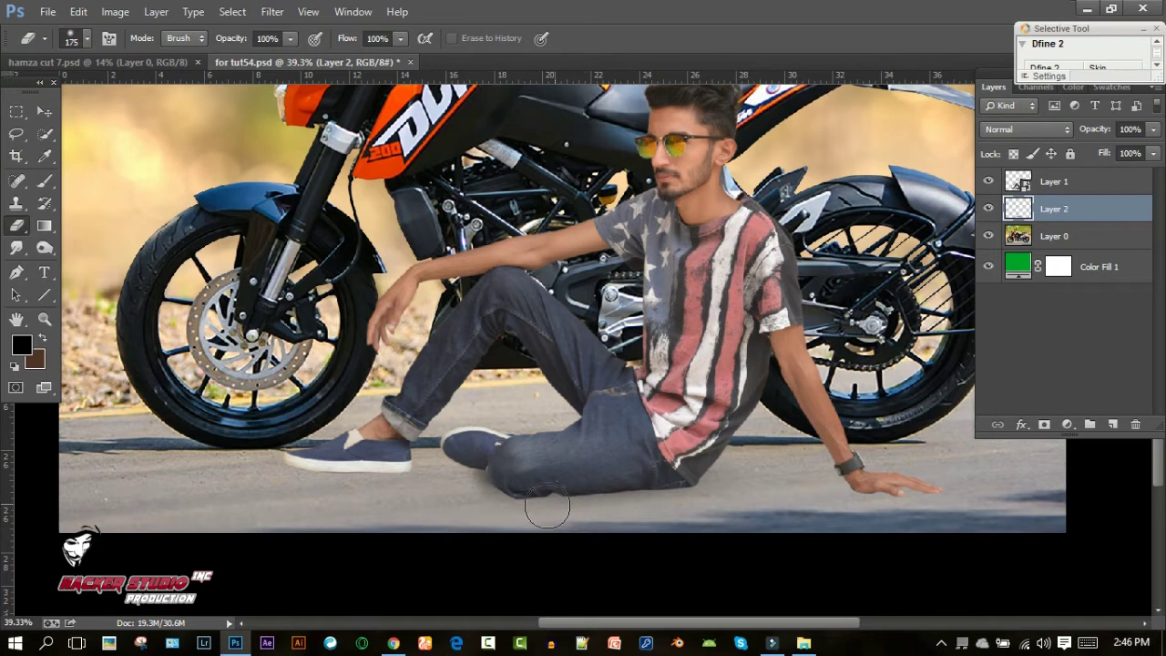
{"action": "scroll", "coordinate": [441, 466], "scroll_direction": "up", "scroll_amount": 1}
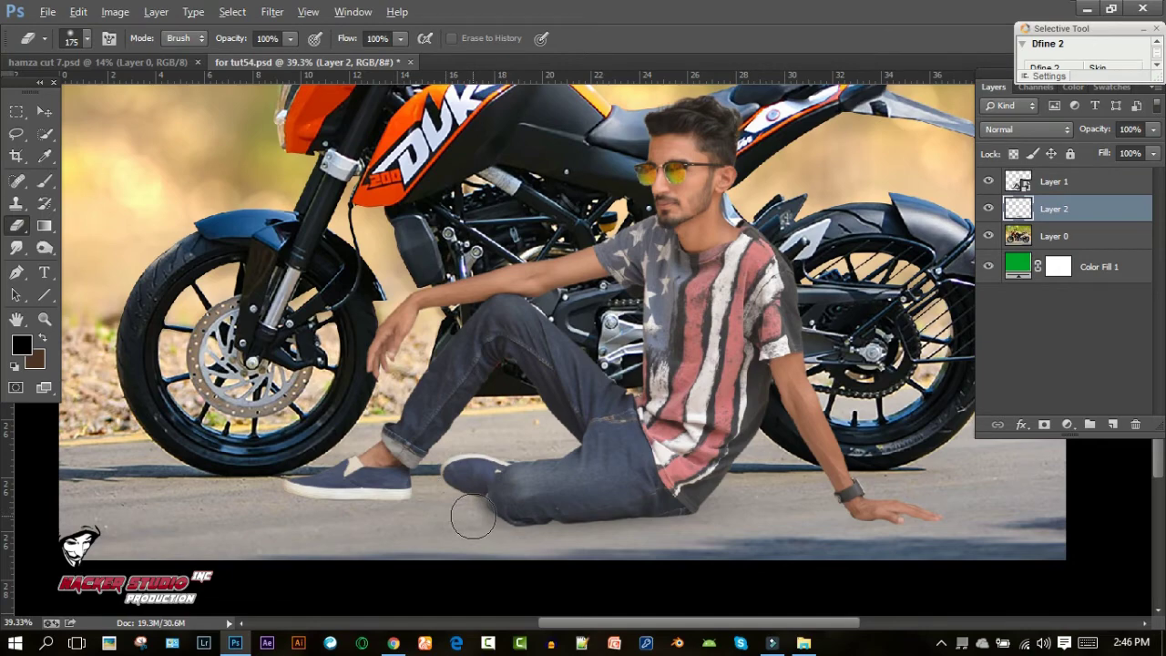
{"action": "scroll", "coordinate": [472, 516], "scroll_direction": "down", "scroll_amount": 1}
{"action": "scroll", "coordinate": [478, 510], "scroll_direction": "down", "scroll_amount": 1}
{"action": "scroll", "coordinate": [487, 499], "scroll_direction": "down", "scroll_amount": 1}
{"action": "scroll", "coordinate": [494, 491], "scroll_direction": "down", "scroll_amount": 2}
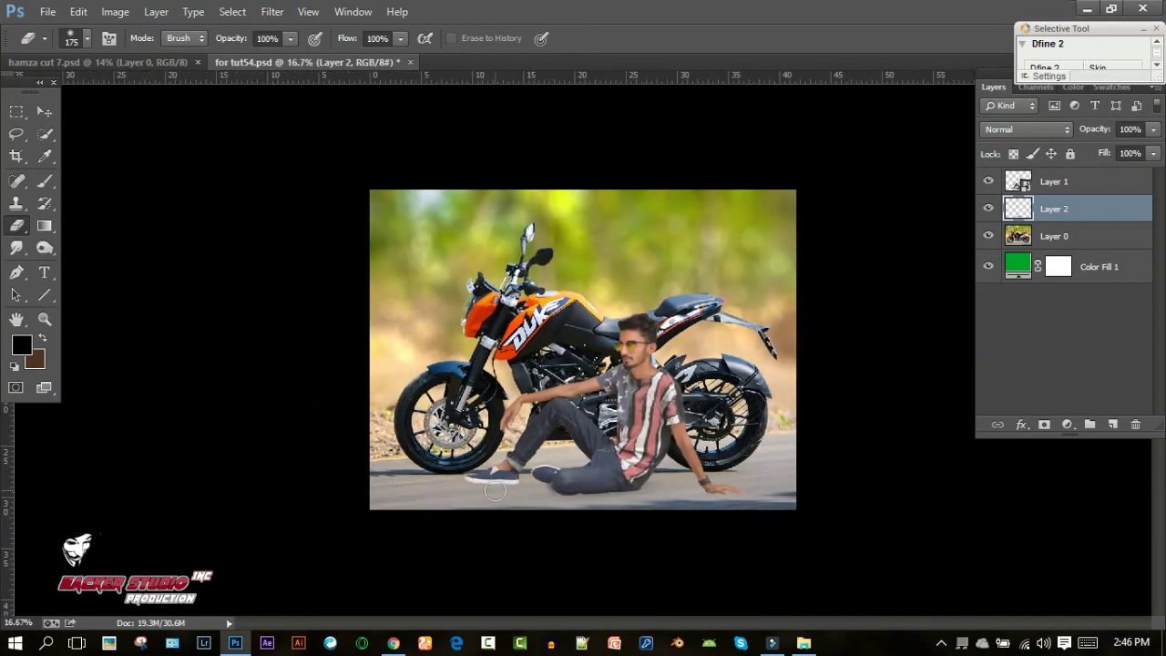
{"action": "scroll", "coordinate": [495, 491], "scroll_direction": "up", "scroll_amount": 1}
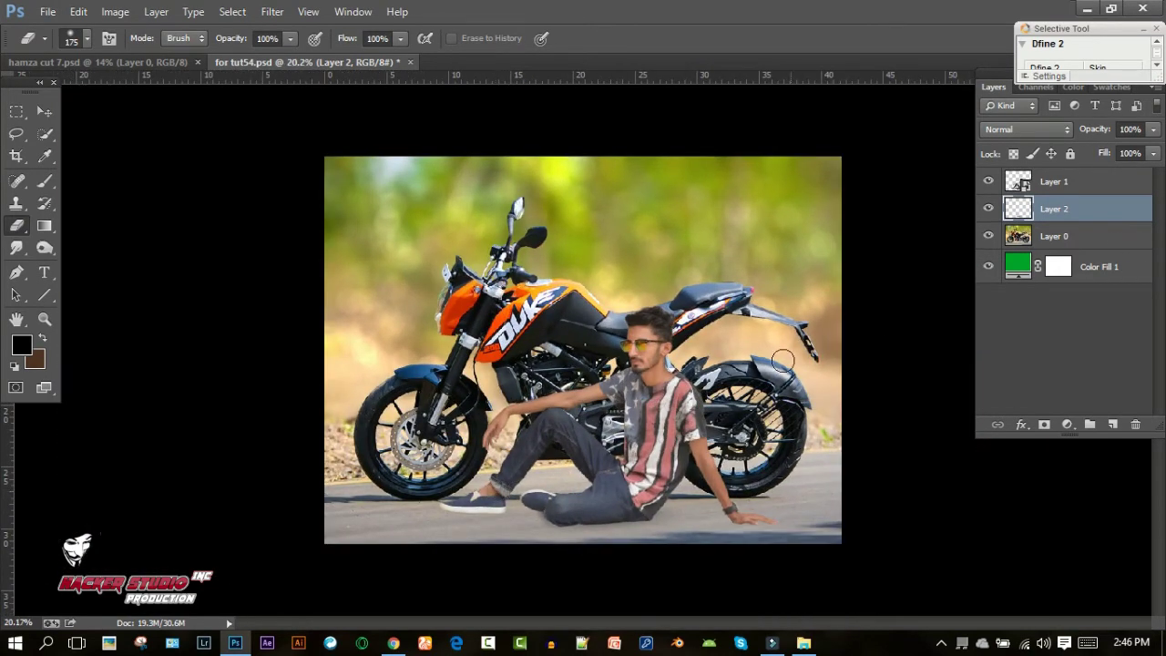
{"action": "left_click", "coordinate": [1112, 425]}
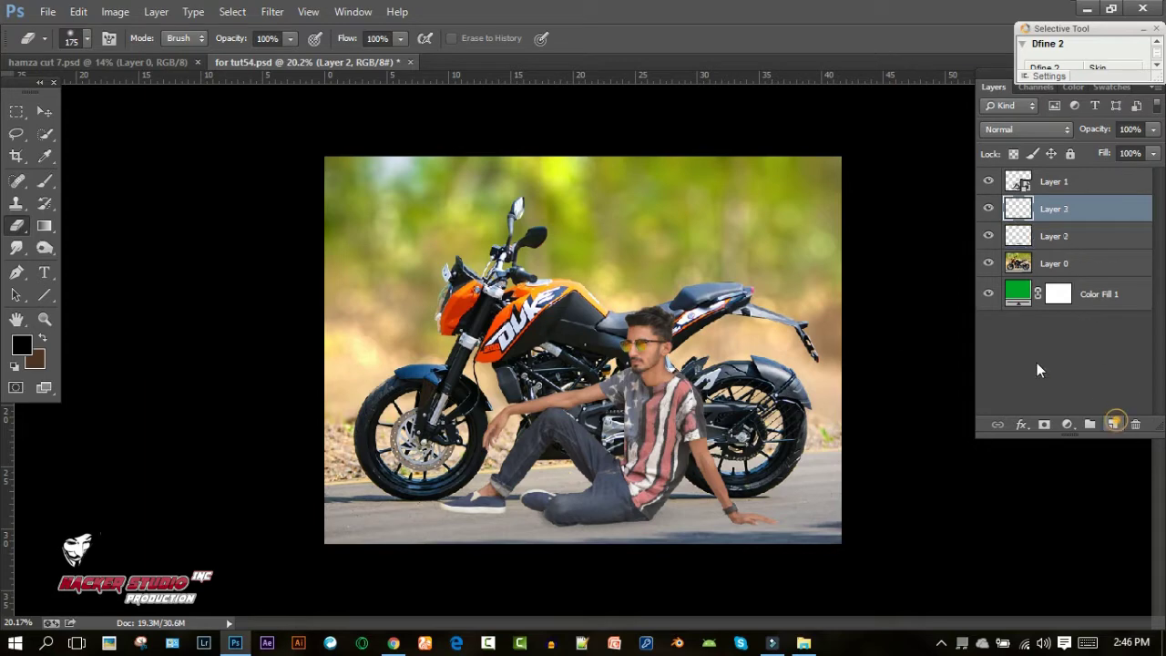
Step: Paint a small soft-edged black dab on the road with a softened, smaller brush
{"action": "left_click", "coordinate": [44, 181]}
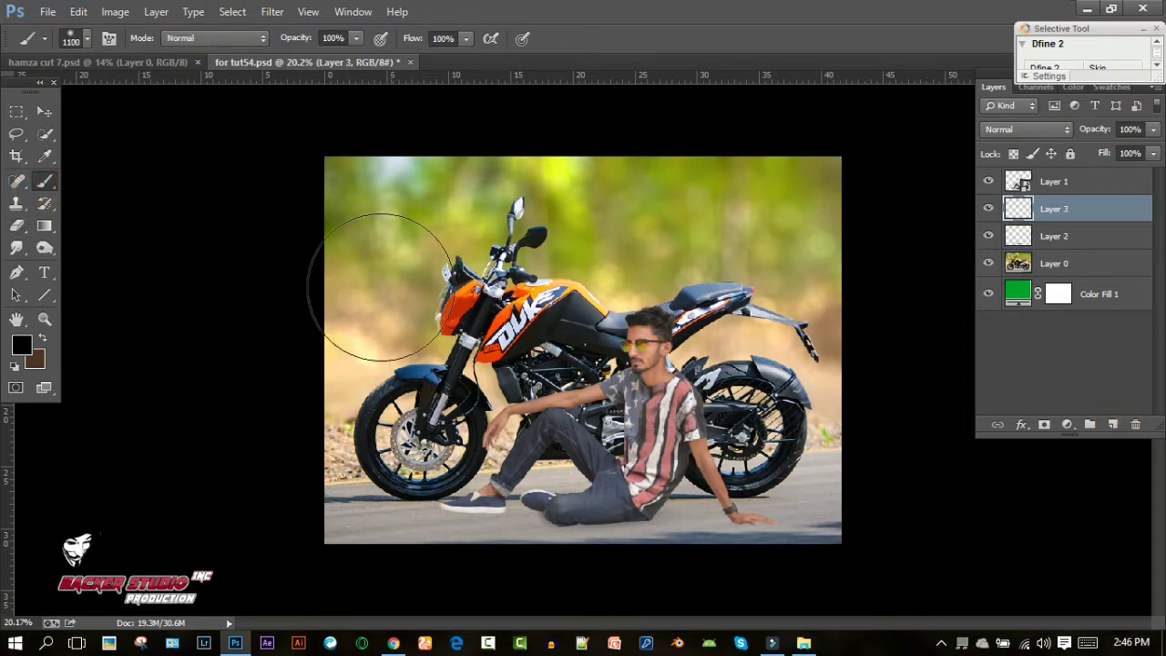
{"action": "left_click", "coordinate": [87, 39]}
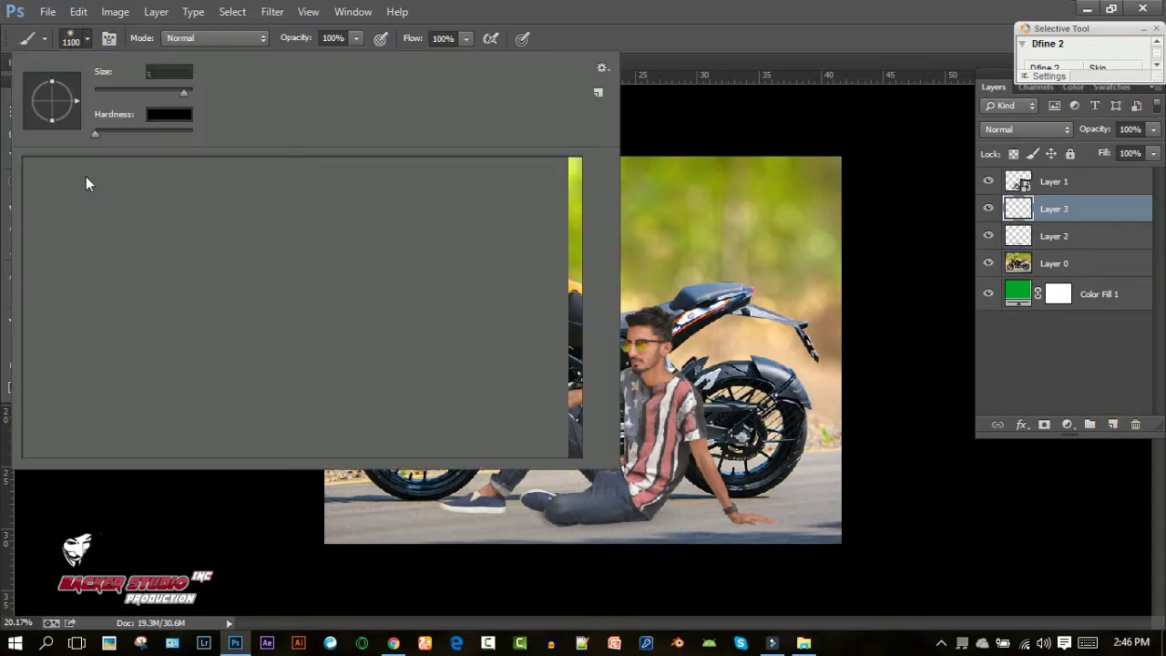
{"action": "left_click_drag", "start_coordinate": [107, 129], "coordinate": [116, 133]}
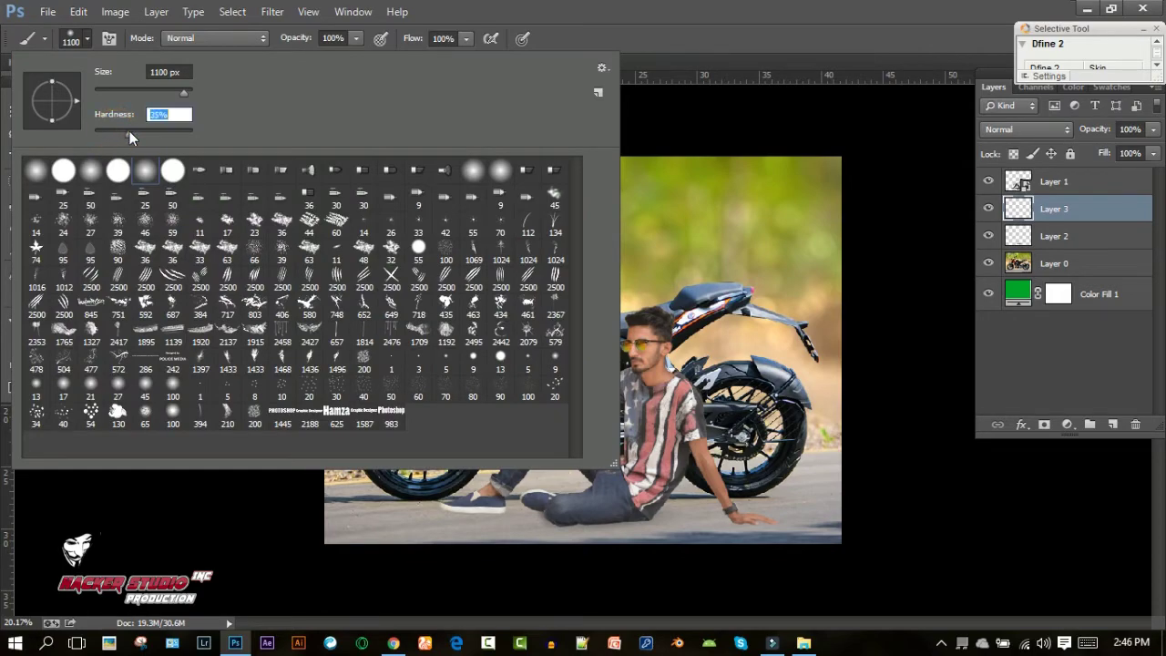
{"action": "key", "text": "Return"}
{"action": "scroll", "coordinate": [576, 476], "scroll_direction": "up", "scroll_amount": 3}
{"action": "scroll", "coordinate": [575, 476], "scroll_direction": "up", "scroll_amount": 3}
{"action": "scroll", "coordinate": [472, 474], "scroll_direction": "up", "scroll_amount": 1}
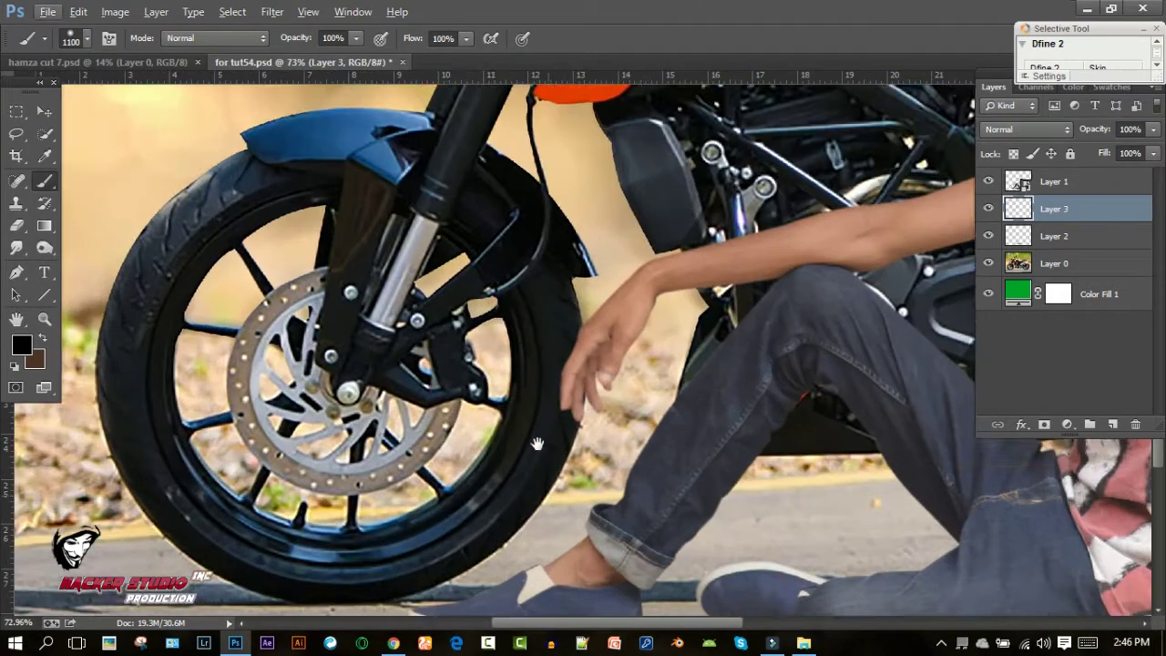
{"action": "scroll", "coordinate": [412, 440], "scroll_direction": "down", "scroll_amount": 3}
{"action": "key", "text": "bracketleft"}
{"action": "key", "text": "bracketleft"}
{"action": "key", "text": "bracketleft"}
{"action": "key", "text": "bracketleft"}
{"action": "key", "text": "bracketleft"}
{"action": "key", "text": "bracketleft"}
{"action": "left_click", "coordinate": [234, 482]}
Step: Squash and widen the dab into a thin shadow under the front shoe, nudged slightly down
{"action": "key", "text": "ctrl+t"}
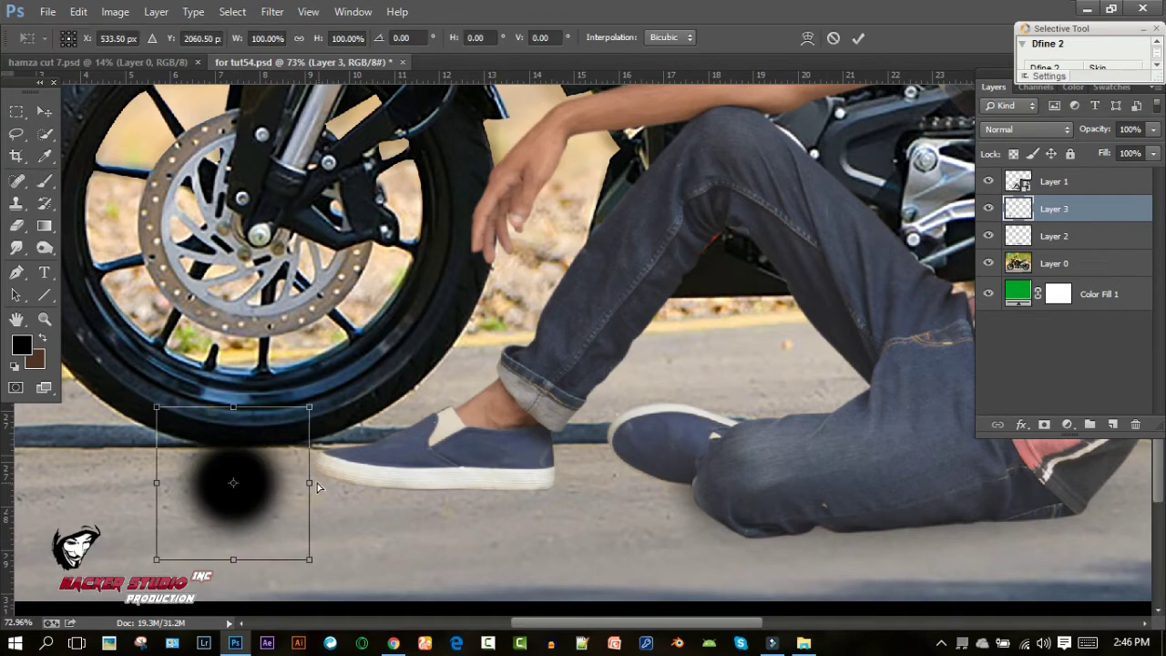
{"action": "left_click_drag", "start_coordinate": [233, 409], "coordinate": [233, 543]}
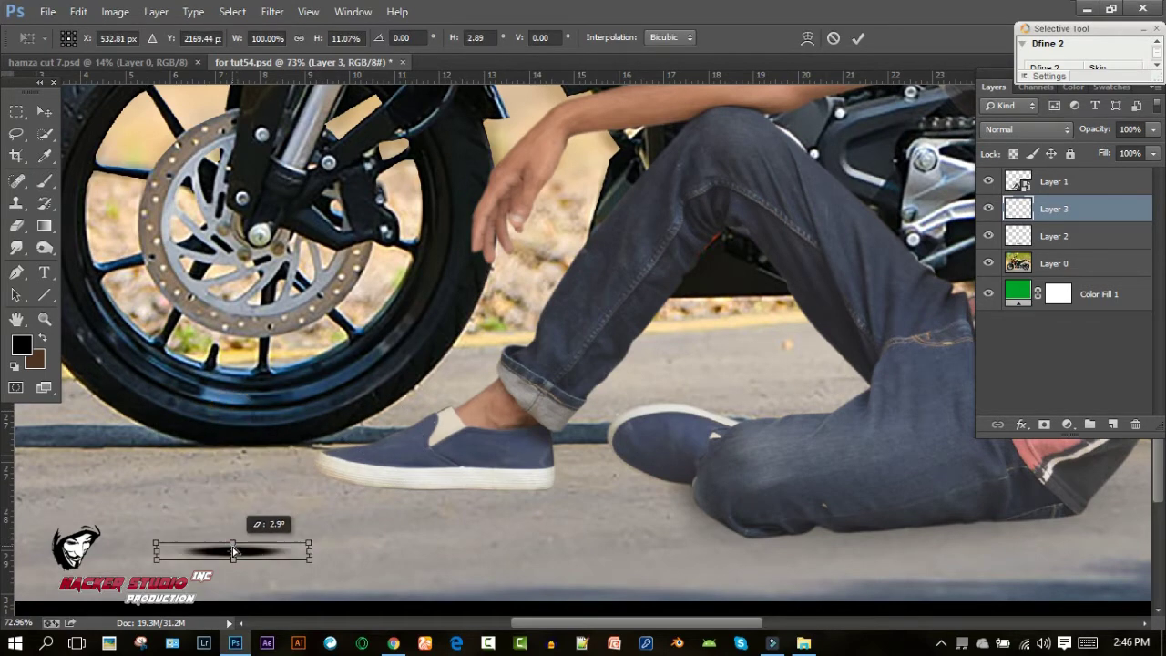
{"action": "left_click_drag", "start_coordinate": [310, 551], "coordinate": [392, 550]}
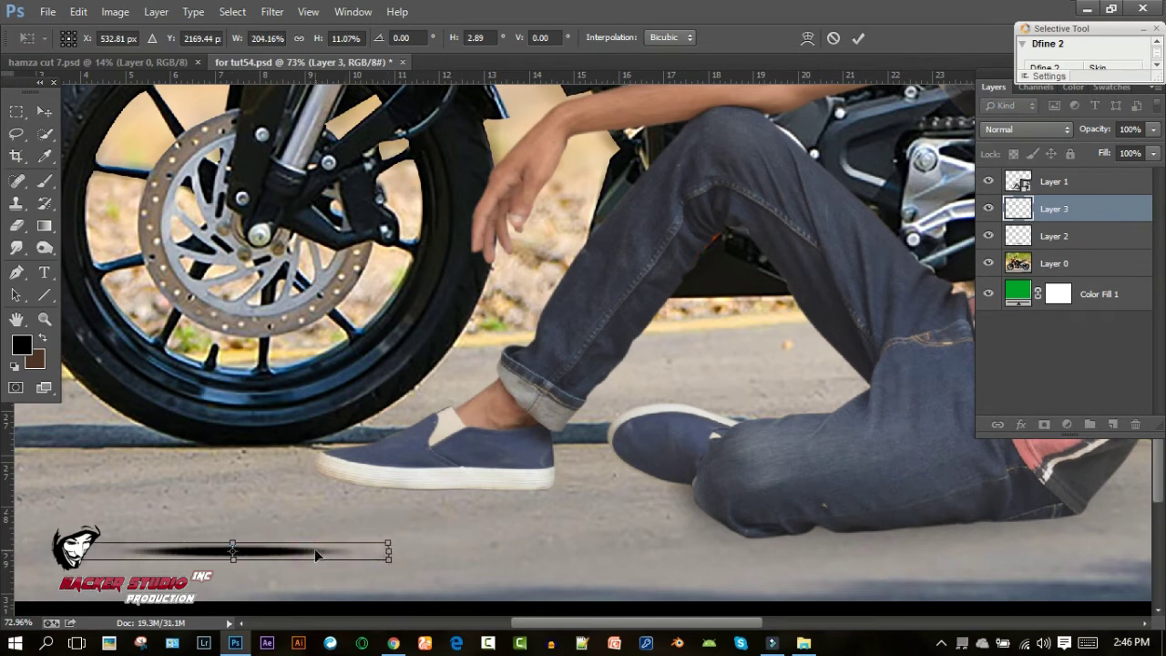
{"action": "mouse_move", "coordinate": [314, 549]}
{"action": "left_mouse_down"}
{"action": "mouse_move", "coordinate": [497, 486]}
{"action": "mouse_move", "coordinate": [530, 488]}
{"action": "left_mouse_up"}
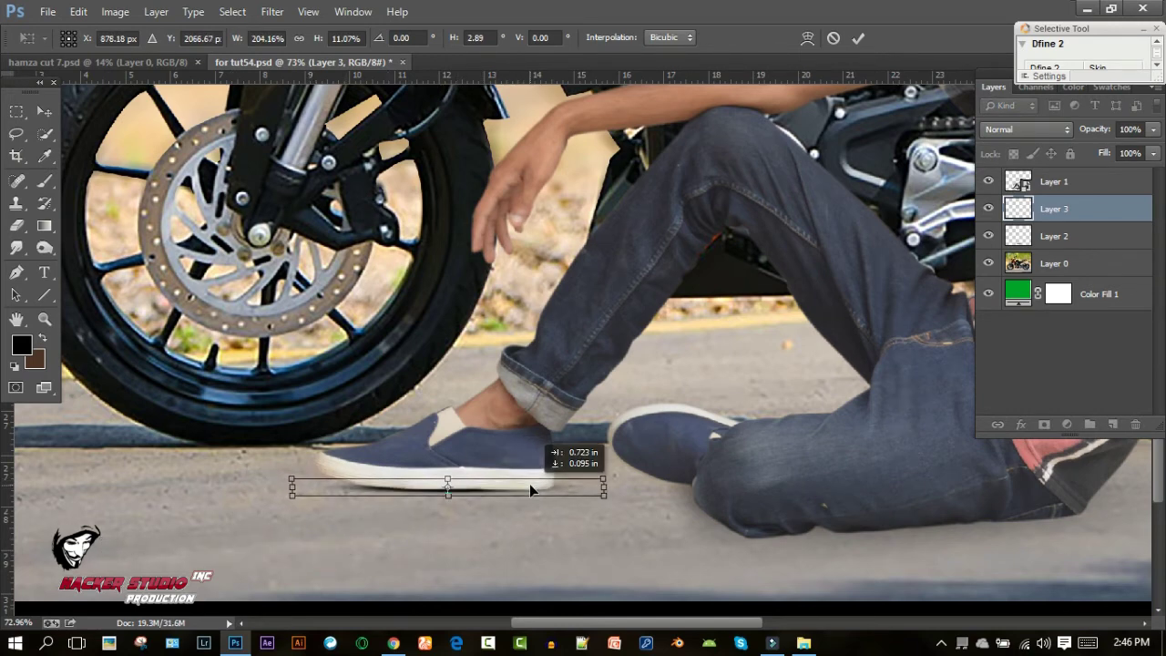
{"action": "left_click", "coordinate": [861, 38]}
{"action": "key", "text": "b"}
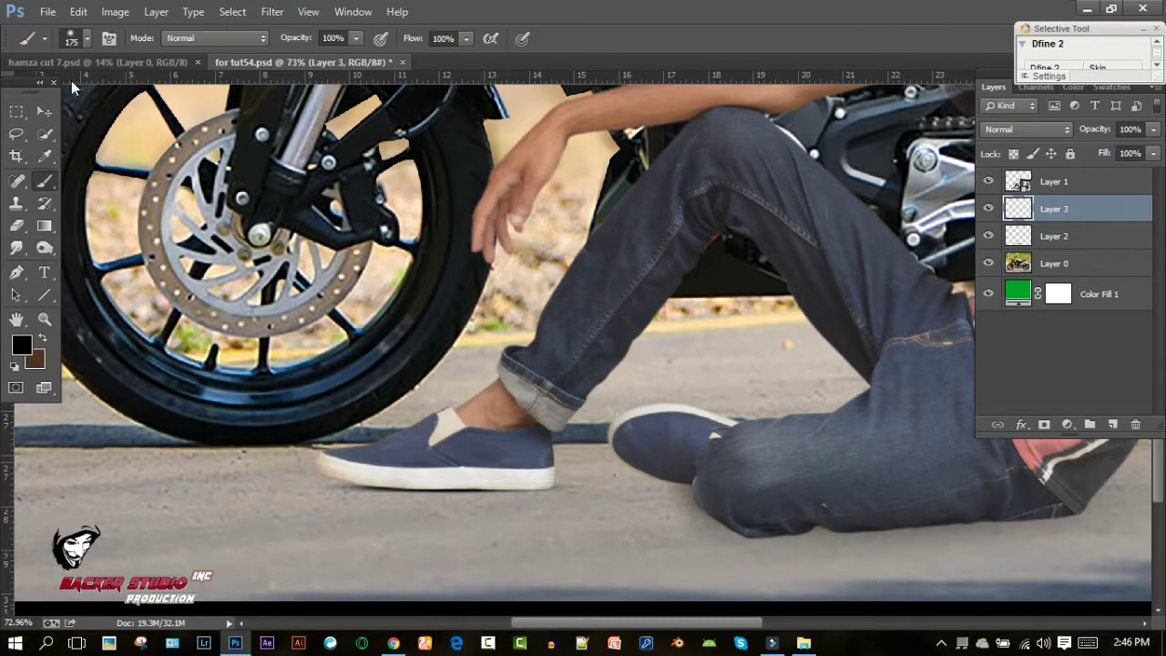
{"action": "key", "text": "v"}
{"action": "key", "text": "Down"}
{"action": "key", "text": "Down"}
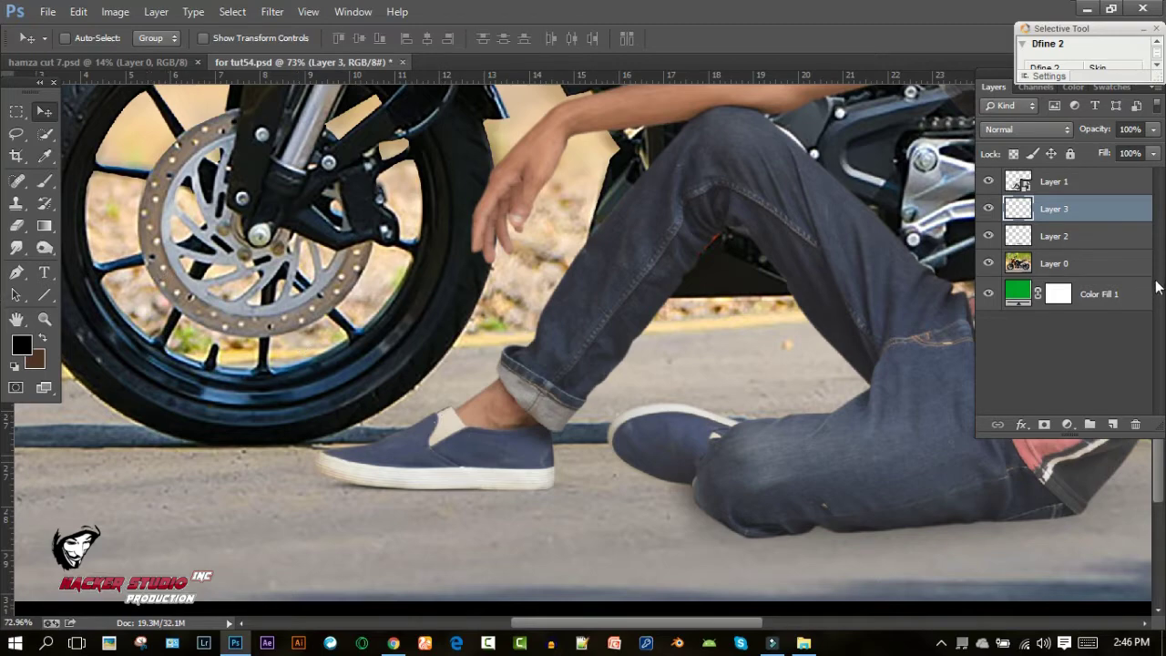
{"action": "left_click", "coordinate": [1112, 425]}
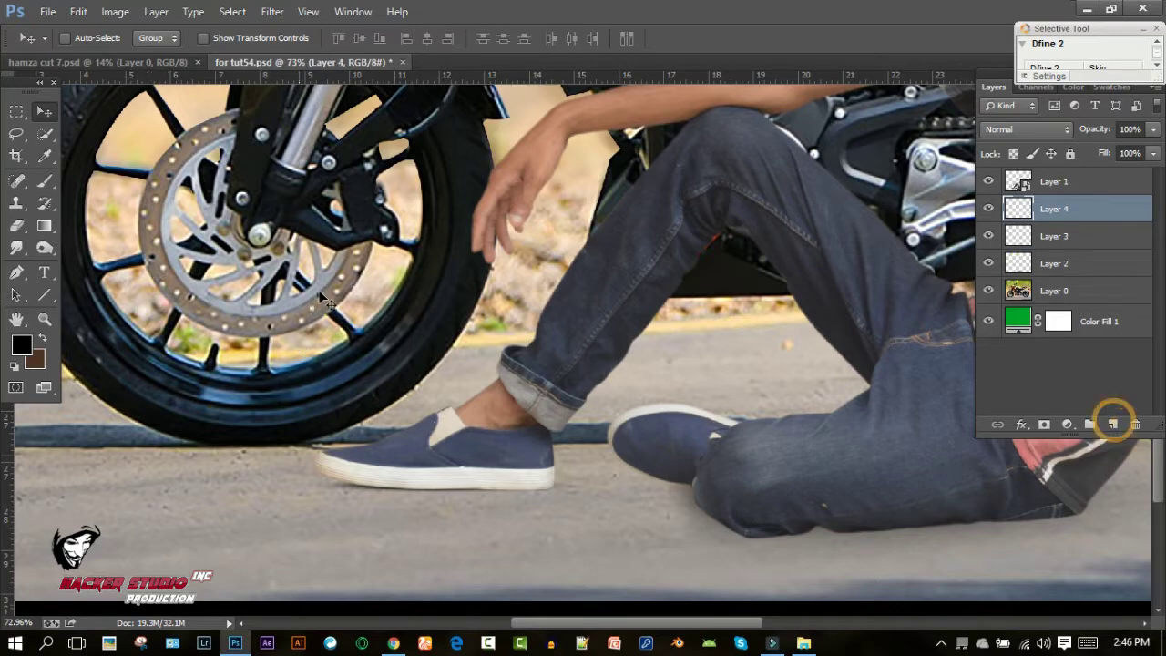
Step: Set up a smaller soft brush and move the view along the bent leg and shirt
{"action": "left_click", "coordinate": [44, 180]}
{"action": "mouse_move", "coordinate": [692, 447]}
{"action": "left_mouse_down"}
{"action": "mouse_move", "coordinate": [254, 444]}
{"action": "mouse_move", "coordinate": [414, 398]}
{"action": "left_mouse_up"}
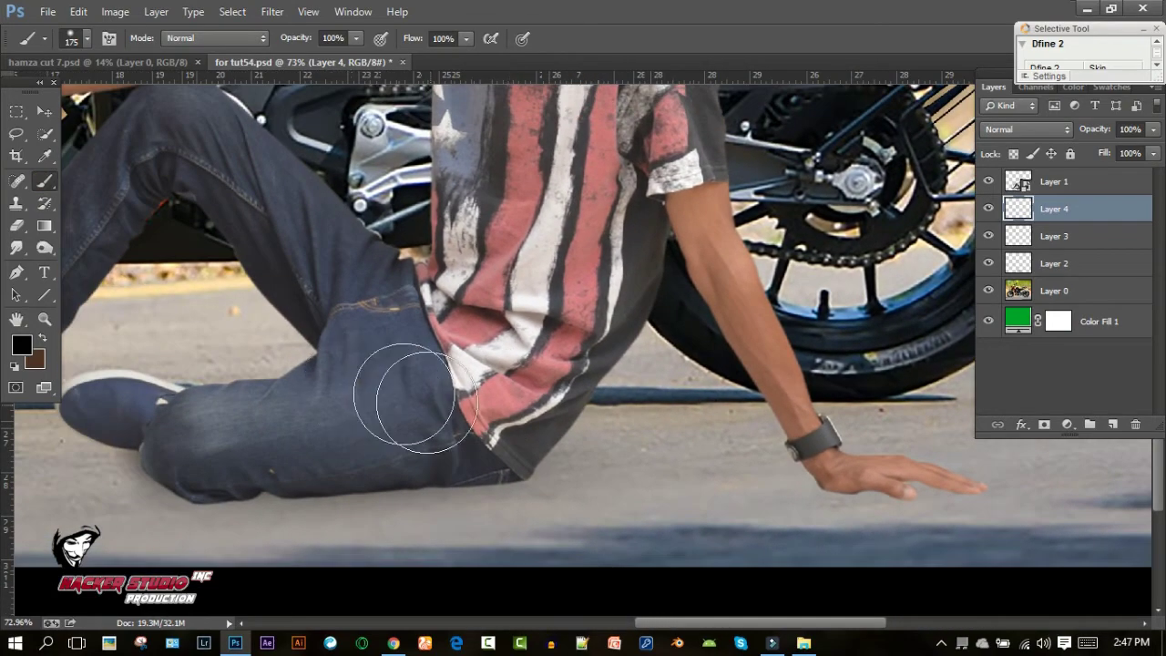
{"action": "left_click", "coordinate": [89, 42]}
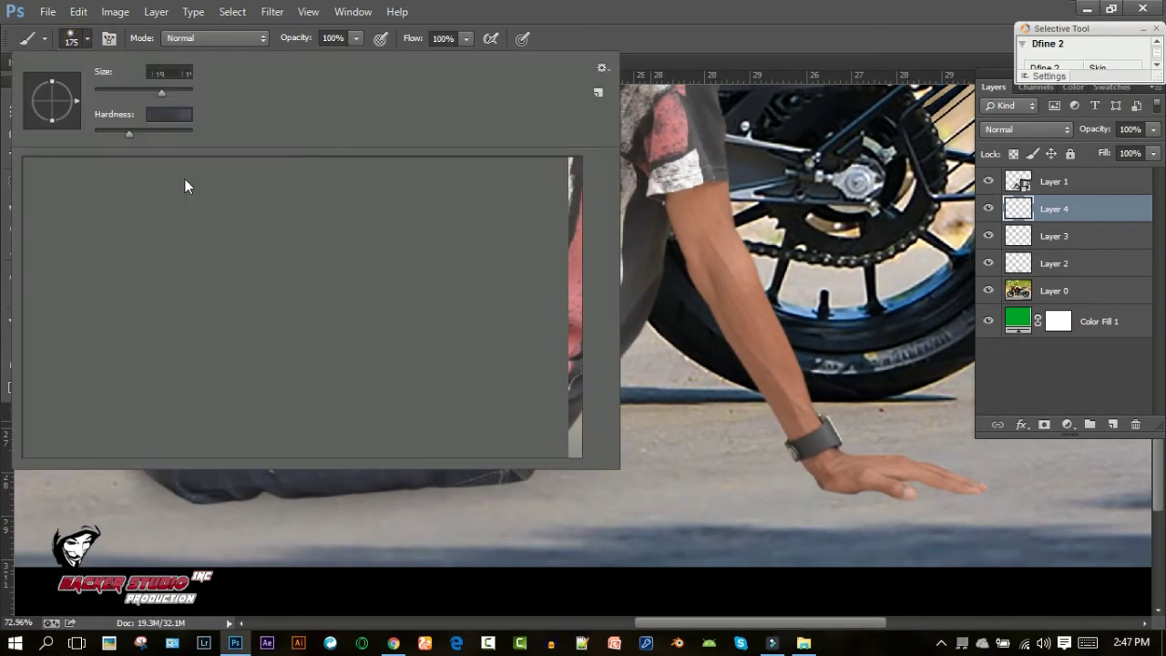
{"action": "left_click", "coordinate": [702, 22]}
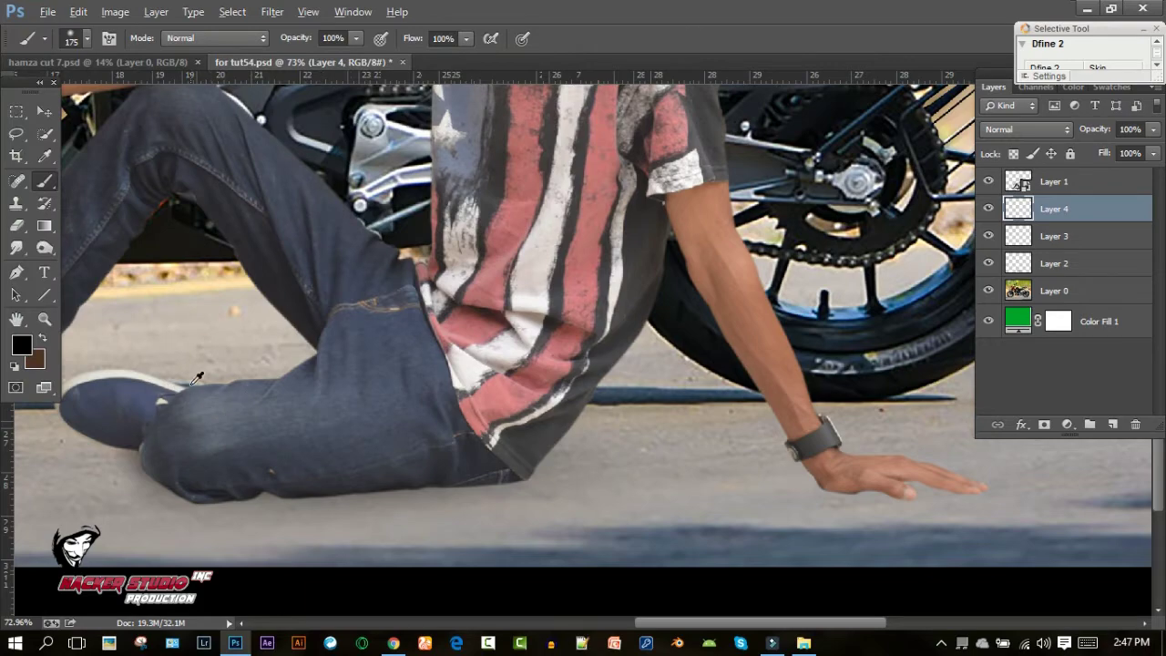
{"action": "scroll", "coordinate": [300, 332], "scroll_direction": "up", "scroll_amount": 1}
{"action": "key", "text": "bracketleft"}
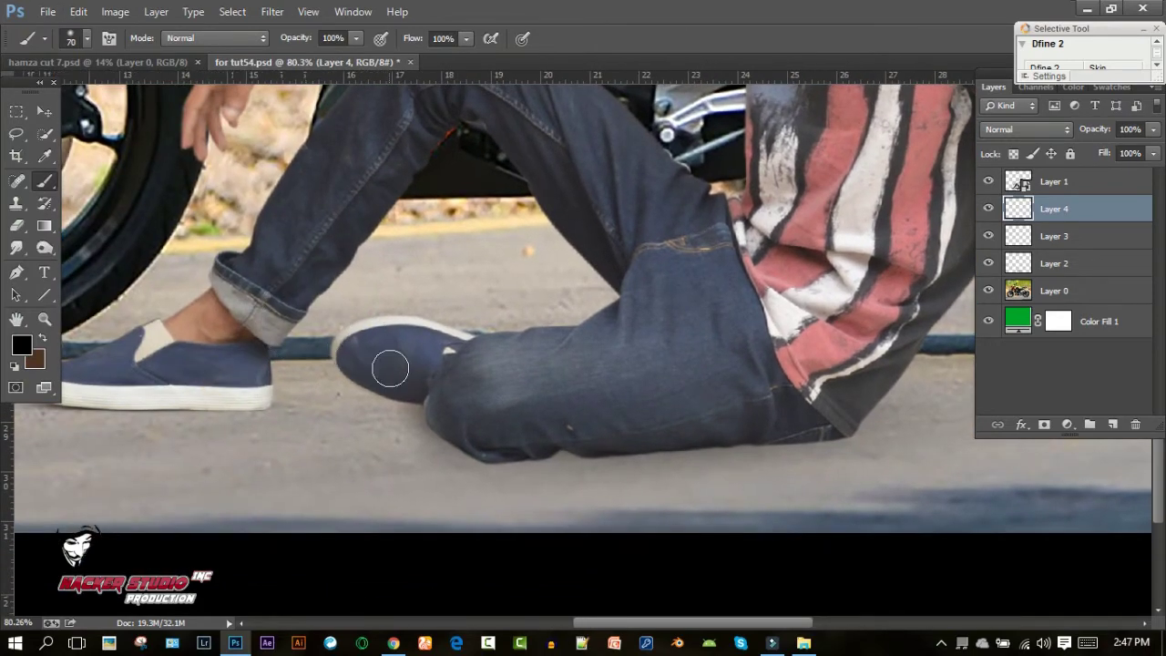
{"action": "scroll", "coordinate": [387, 381], "scroll_direction": "up", "scroll_amount": 3}
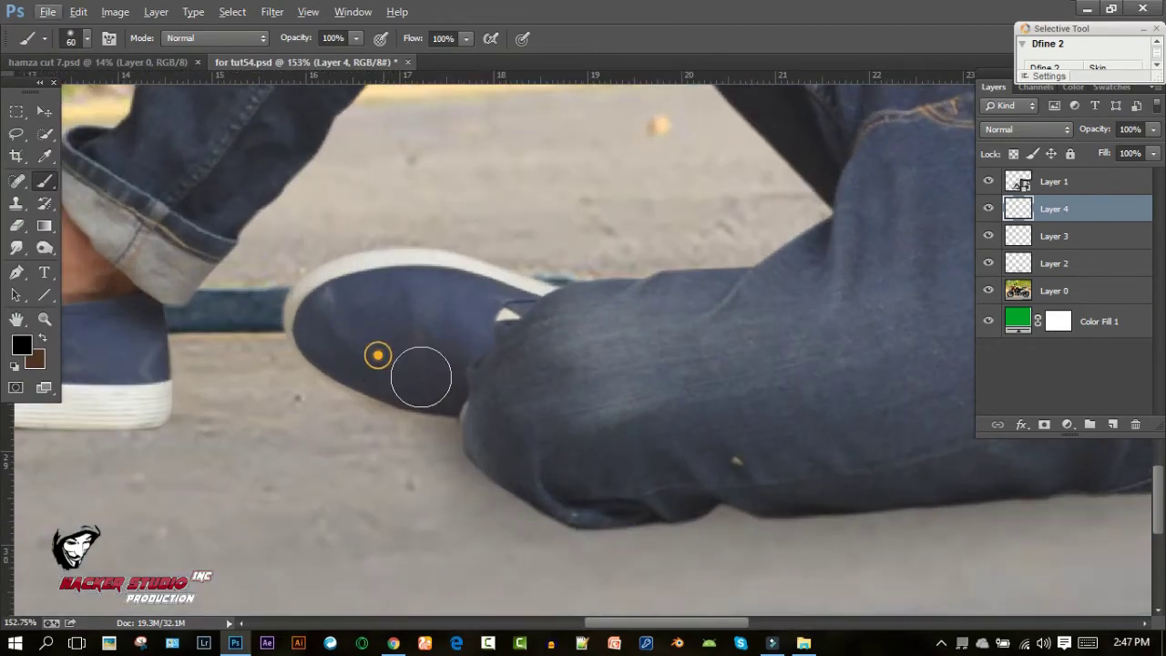
{"action": "left_click_drag", "start_coordinate": [594, 470], "coordinate": [436, 409]}
{"action": "left_click_drag", "start_coordinate": [619, 416], "coordinate": [494, 415]}
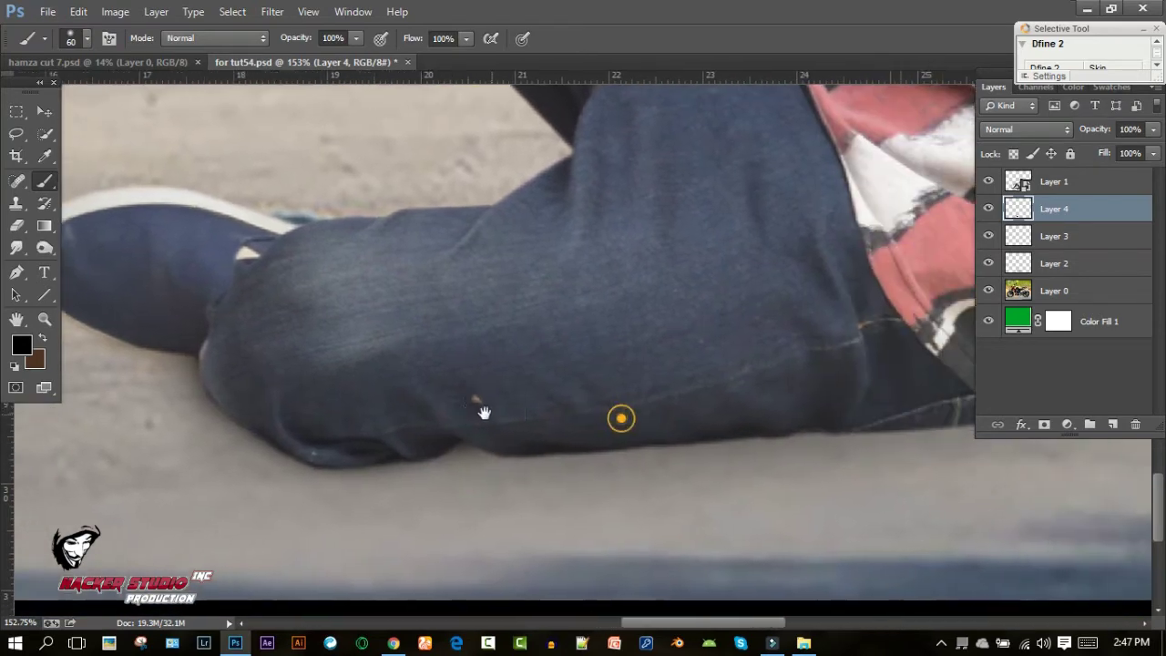
{"action": "left_click_drag", "start_coordinate": [574, 422], "coordinate": [479, 416]}
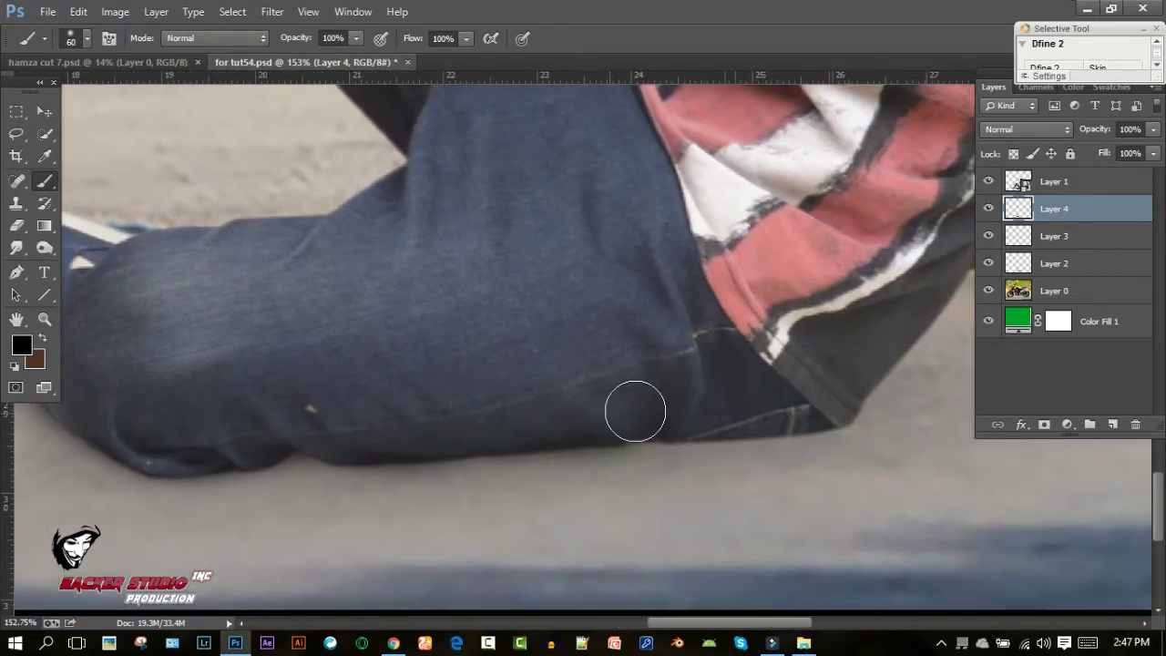
{"action": "left_click_drag", "start_coordinate": [628, 412], "coordinate": [505, 422]}
Step: Paint soft shading along the hand resting on the road and set Layer 4 opacity to 94%
{"action": "mouse_move", "coordinate": [617, 416]}
{"action": "left_mouse_down"}
{"action": "mouse_move", "coordinate": [524, 447]}
{"action": "mouse_move", "coordinate": [626, 409]}
{"action": "left_mouse_up"}
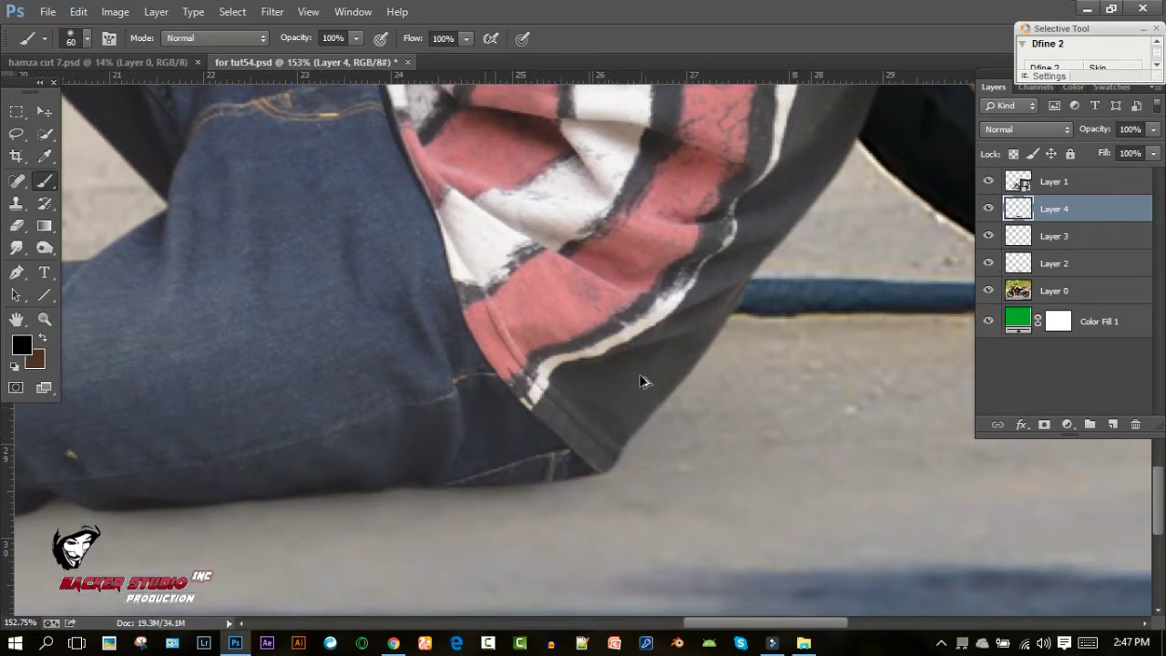
{"action": "left_click_drag", "start_coordinate": [562, 403], "coordinate": [365, 467]}
{"action": "left_click_drag", "start_coordinate": [1037, 336], "coordinate": [820, 320]}
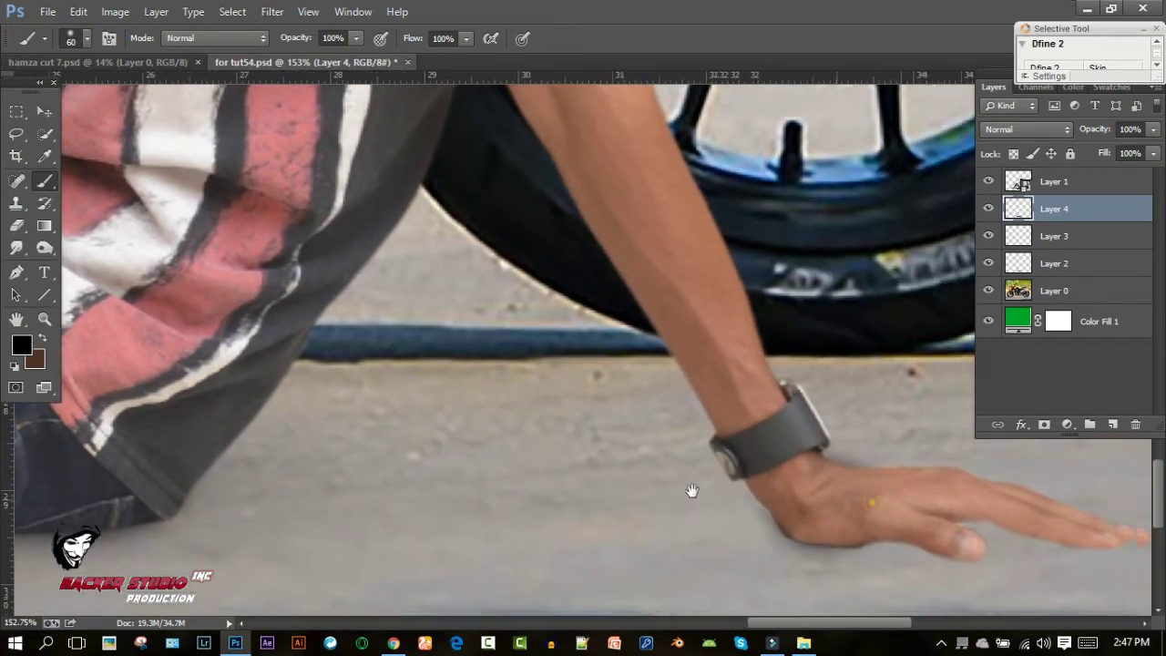
{"action": "left_click_drag", "start_coordinate": [988, 455], "coordinate": [659, 452]}
{"action": "key", "text": "bracketleft"}
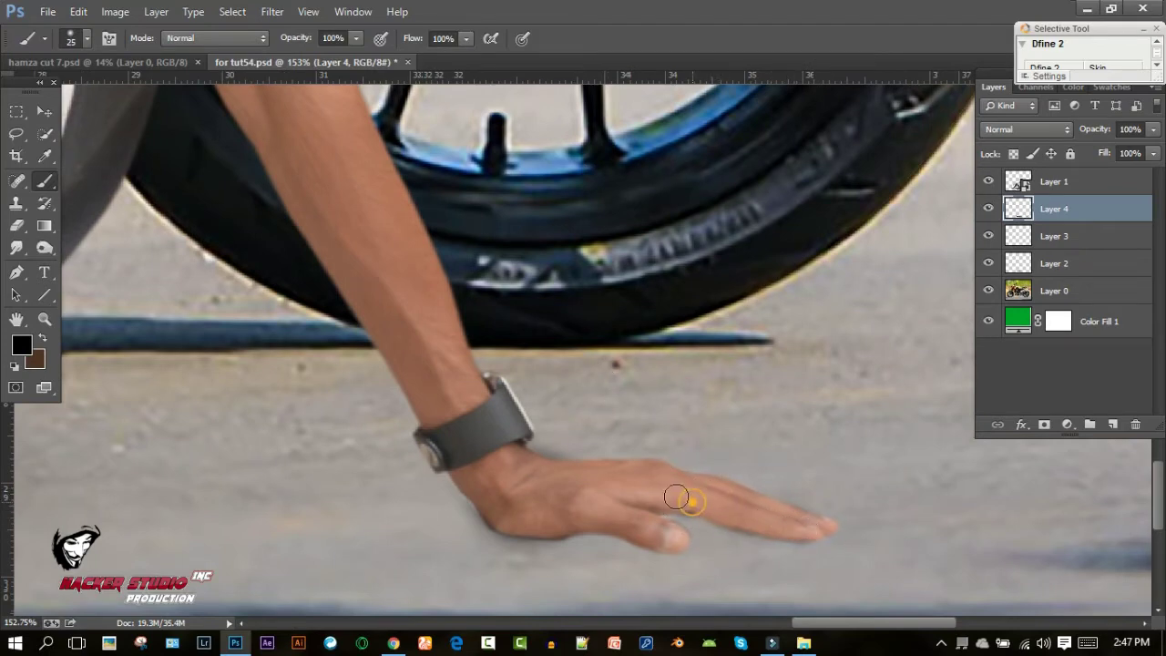
{"action": "left_click_drag", "start_coordinate": [655, 537], "coordinate": [672, 542]}
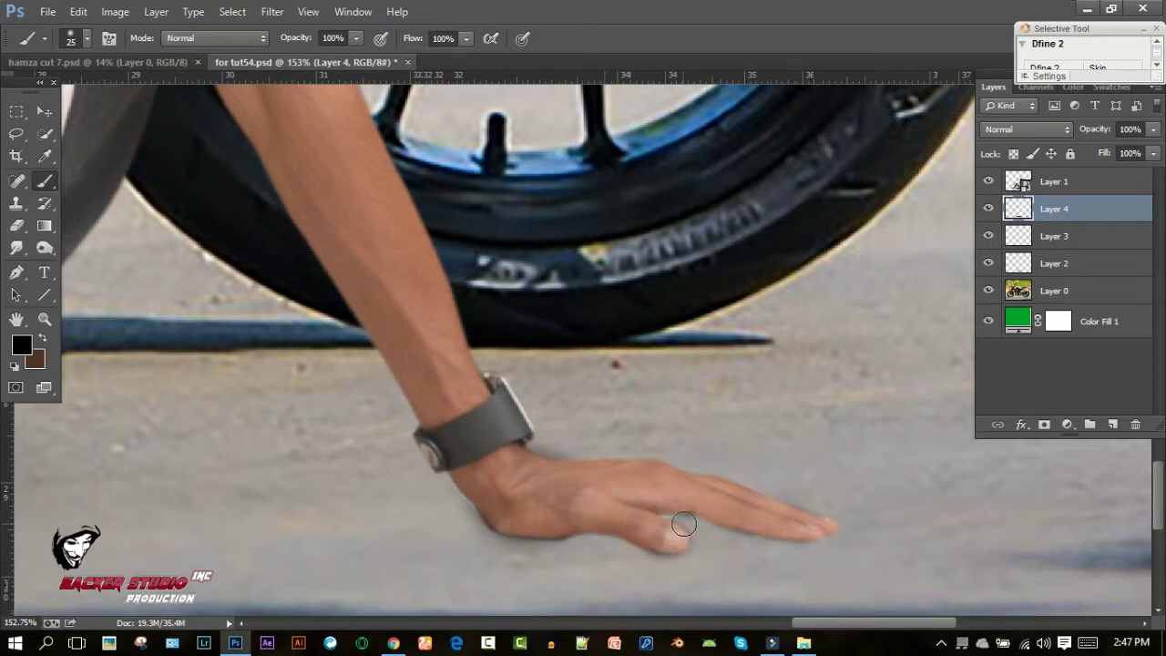
{"action": "left_click_drag", "start_coordinate": [1090, 129], "coordinate": [1082, 134]}
Step: Erase stray shading paint from the road around the leg and hand
{"action": "left_click", "coordinate": [17, 225]}
{"action": "left_click_drag", "start_coordinate": [629, 338], "coordinate": [585, 351]}
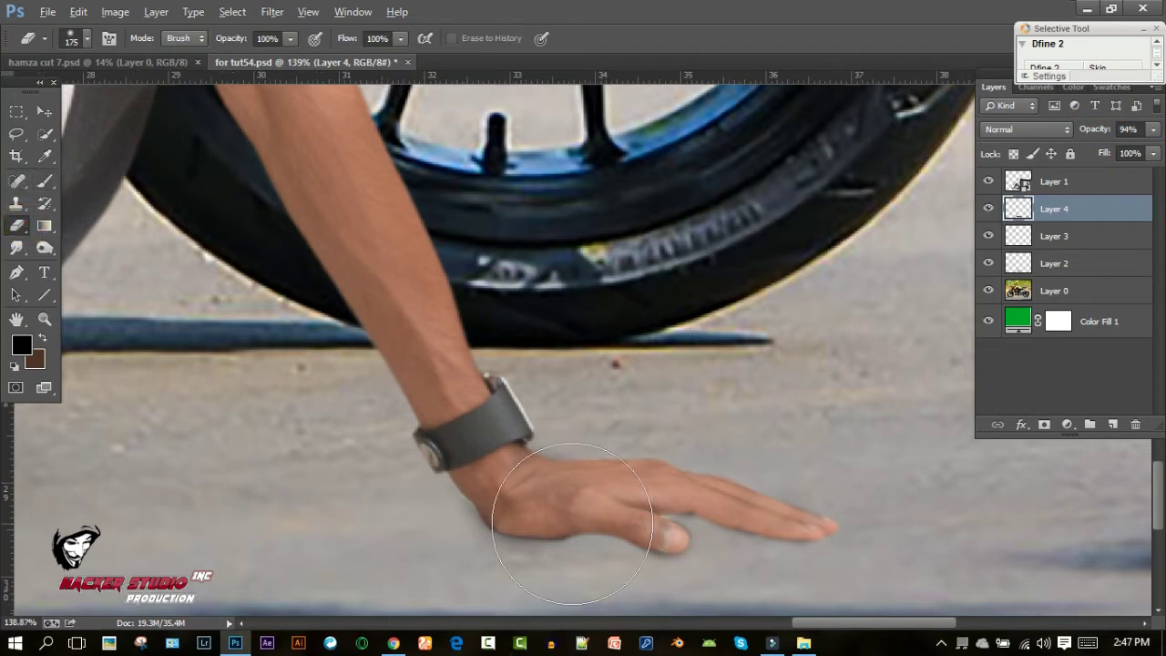
{"action": "scroll", "coordinate": [583, 449], "scroll_direction": "down", "scroll_amount": 2}
{"action": "scroll", "coordinate": [583, 449], "scroll_direction": "down", "scroll_amount": 3}
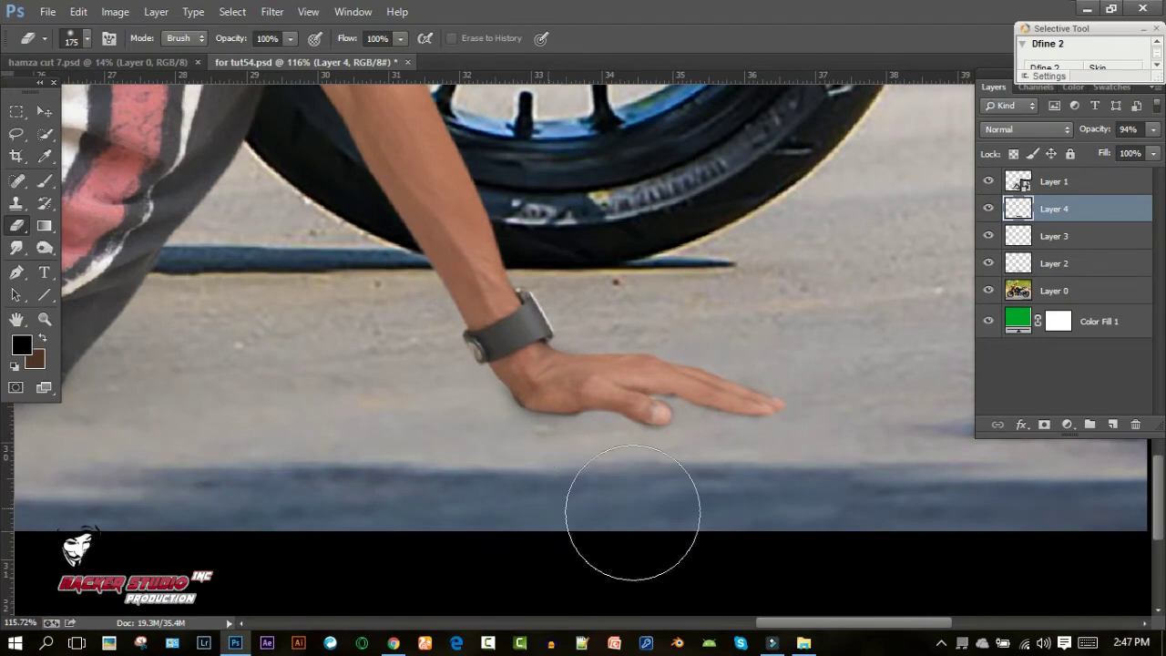
{"action": "left_click", "coordinate": [596, 498]}
{"action": "left_click", "coordinate": [490, 489]}
{"action": "scroll", "coordinate": [419, 469], "scroll_direction": "down", "scroll_amount": 5}
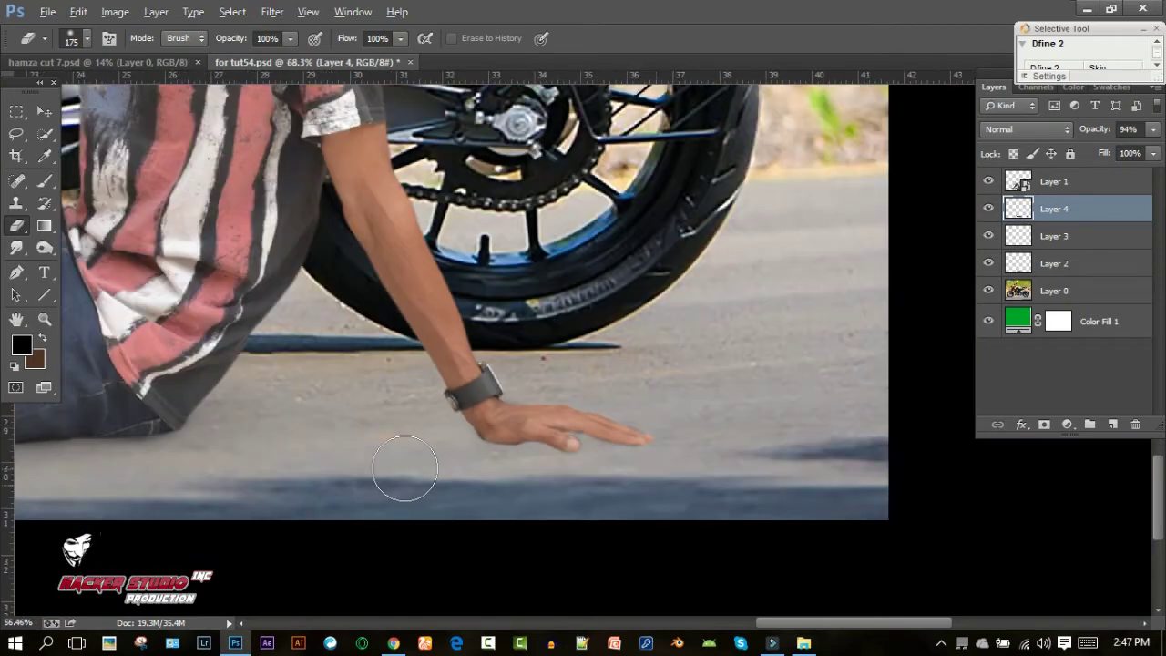
{"action": "scroll", "coordinate": [404, 470], "scroll_direction": "down", "scroll_amount": 2}
{"action": "scroll", "coordinate": [405, 467], "scroll_direction": "down", "scroll_amount": 3}
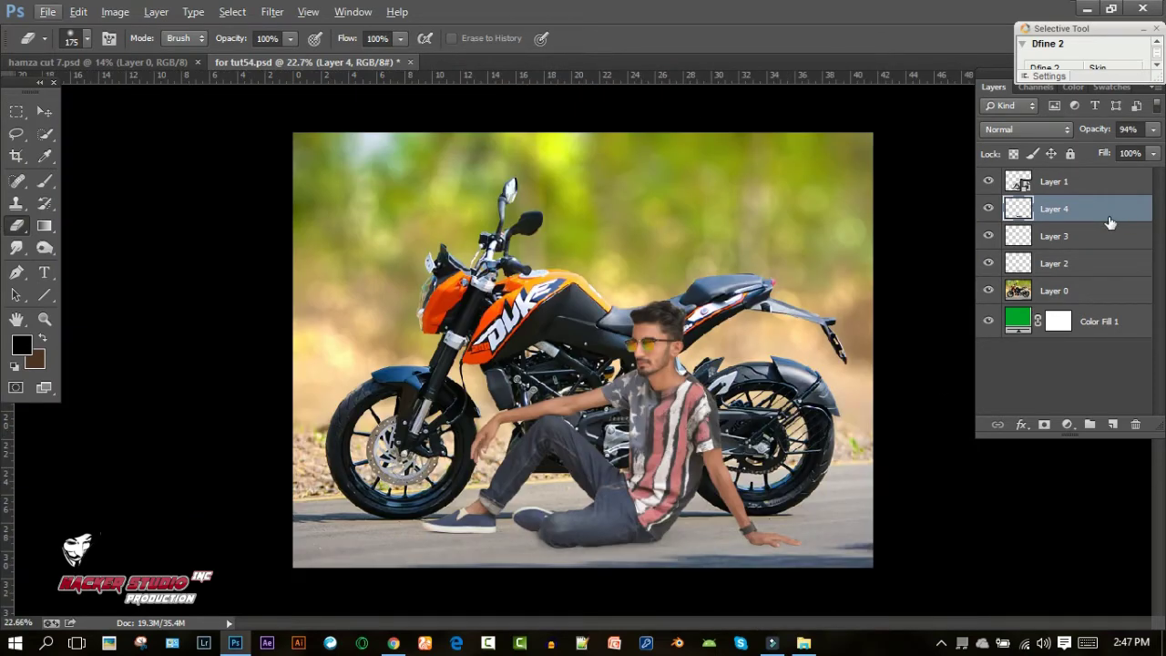
{"action": "left_click", "coordinate": [1062, 188]}
Step: Duplicate the man's layer, then rasterize Layer 1 and fill his silhouette with black
{"action": "key", "text": "ctrl+j"}
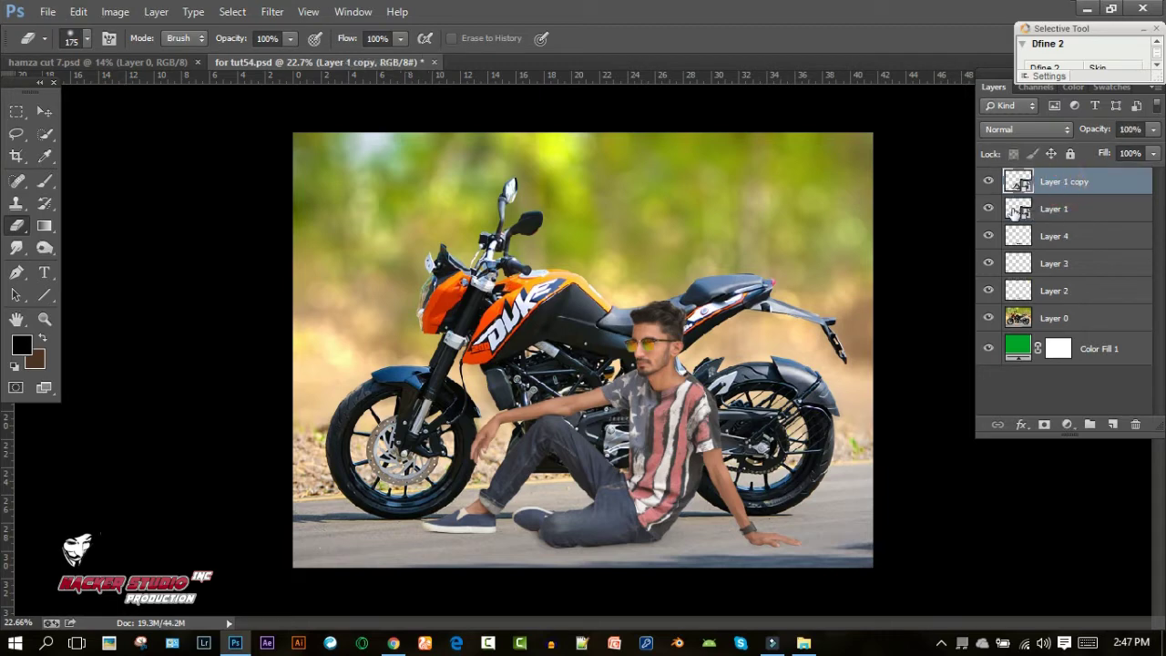
{"action": "left_click", "coordinate": [1014, 211]}
{"action": "right_click", "coordinate": [1014, 212]}
{"action": "left_click", "coordinate": [911, 263]}
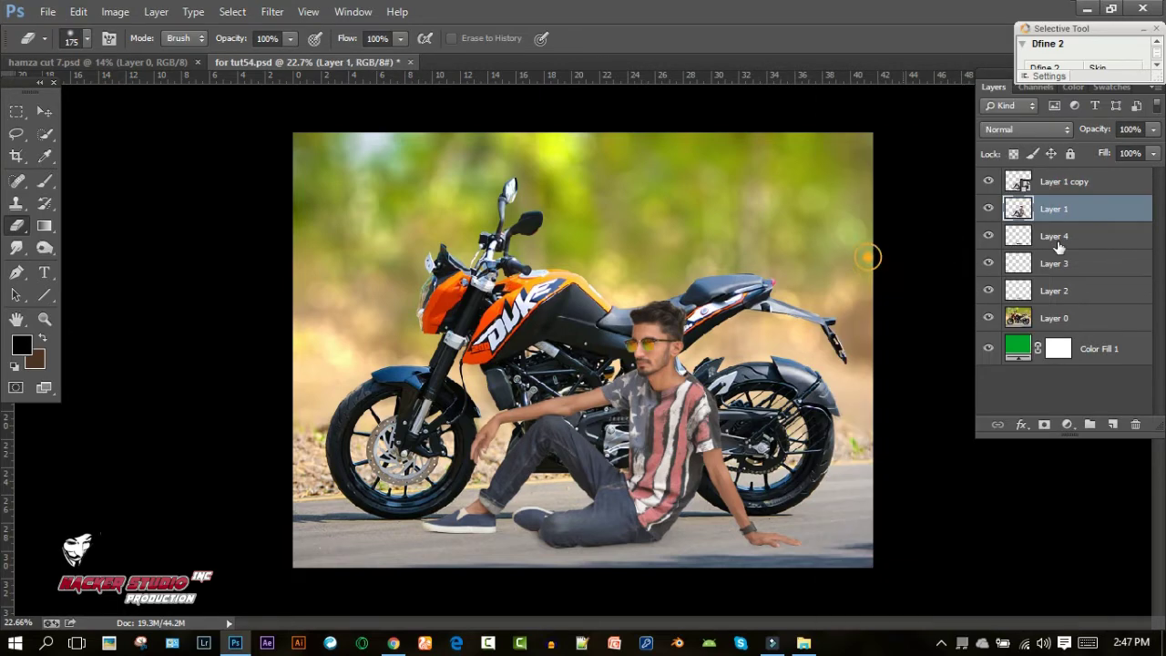
{"action": "left_click", "coordinate": [1022, 215], "text": "ctrl"}
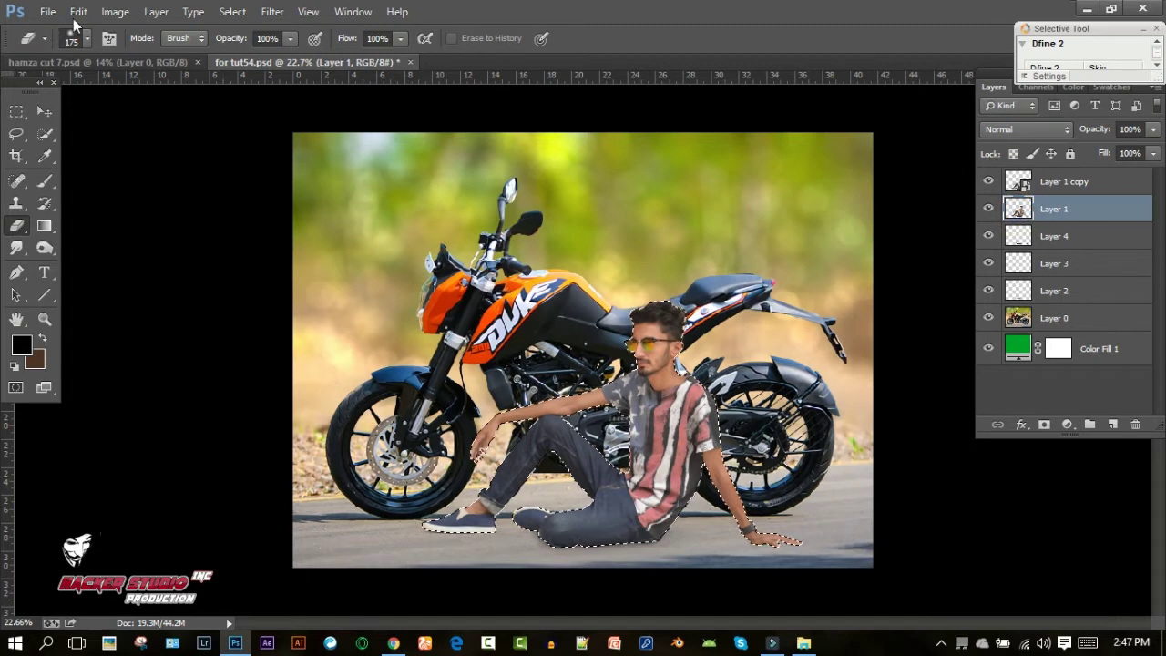
{"action": "left_click", "coordinate": [78, 10]}
{"action": "left_click", "coordinate": [128, 237]}
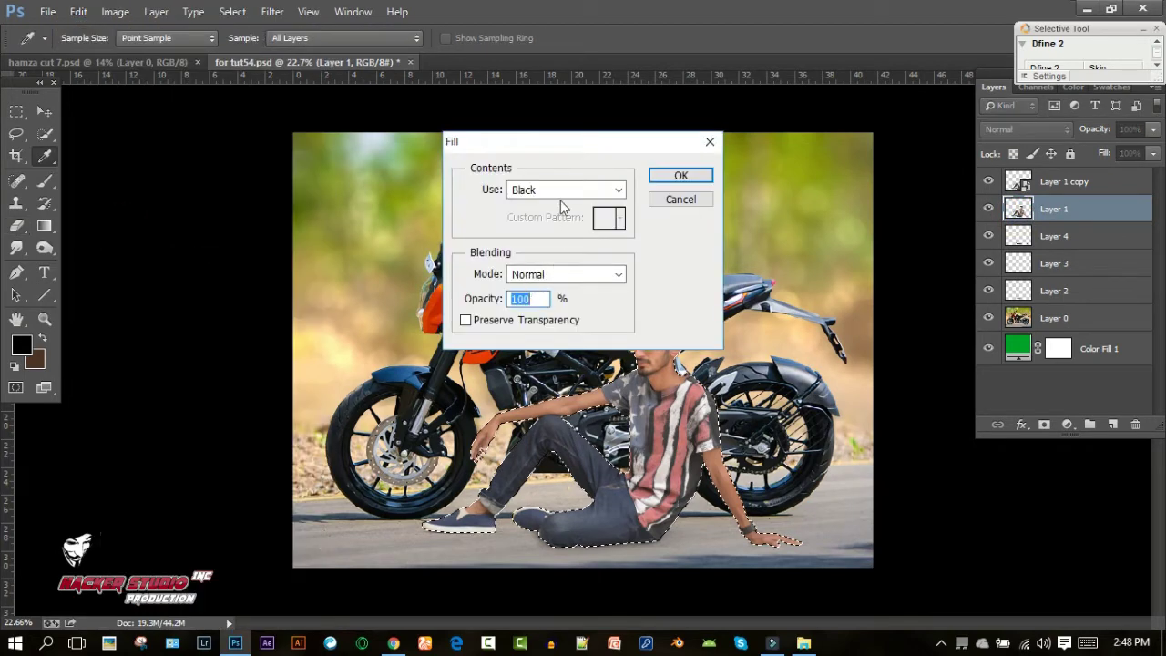
{"action": "left_click", "coordinate": [681, 175]}
{"action": "key", "text": "e"}
{"action": "key", "text": "ctrl+d"}
Step: Flatten and skew the black silhouette onto the road, warping its lower edge upward
{"action": "key", "text": "ctrl+t"}
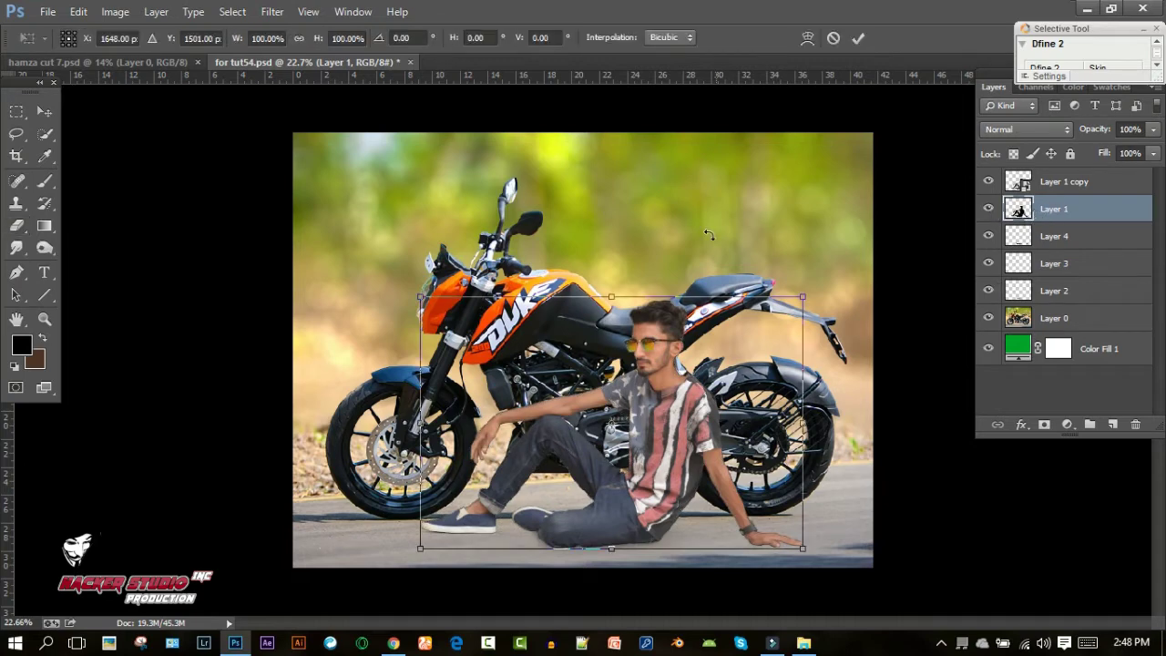
{"action": "left_click_drag", "start_coordinate": [611, 298], "coordinate": [408, 517]}
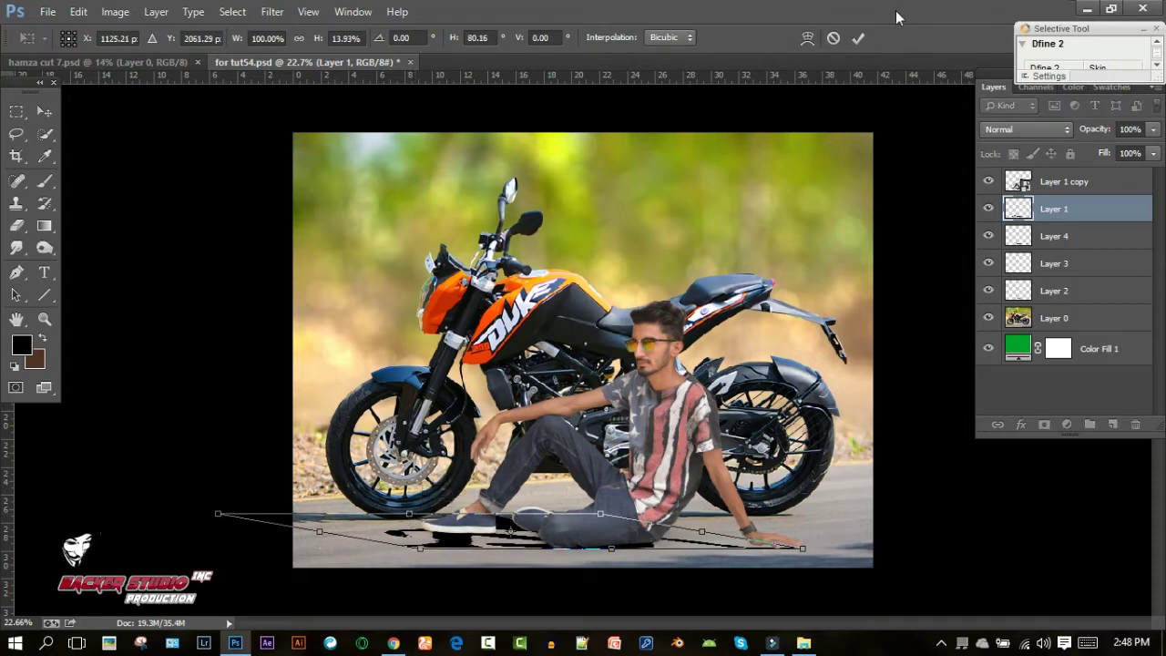
{"action": "left_click", "coordinate": [808, 38]}
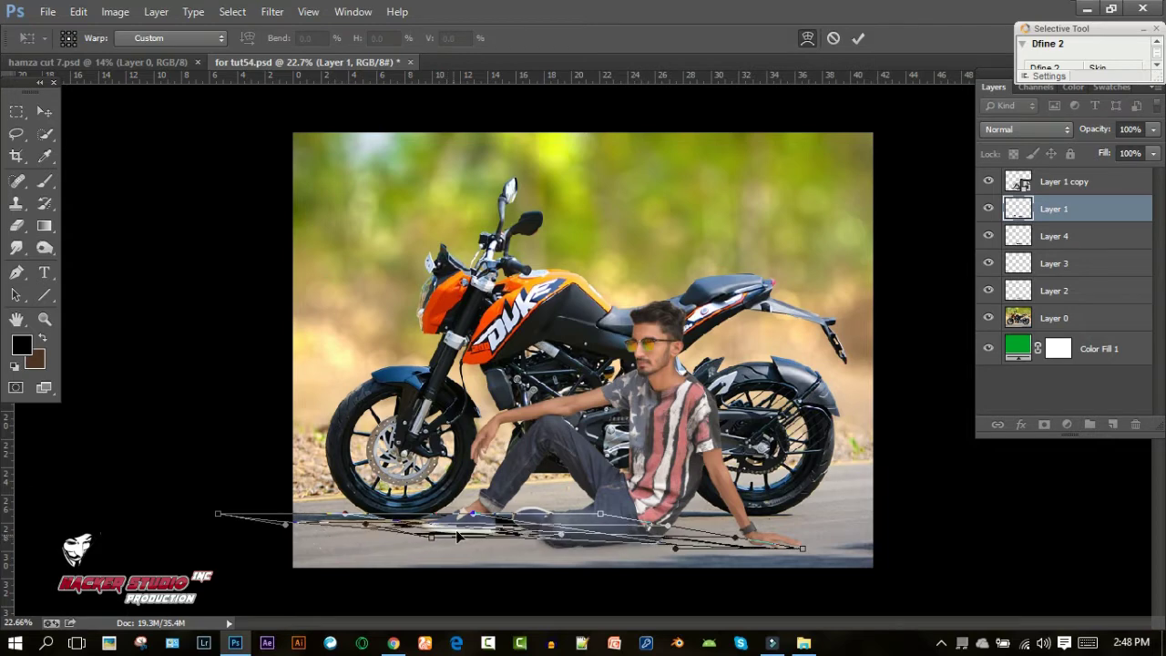
{"action": "left_click_drag", "start_coordinate": [445, 545], "coordinate": [458, 539]}
{"action": "left_click_drag", "start_coordinate": [459, 557], "coordinate": [460, 541]}
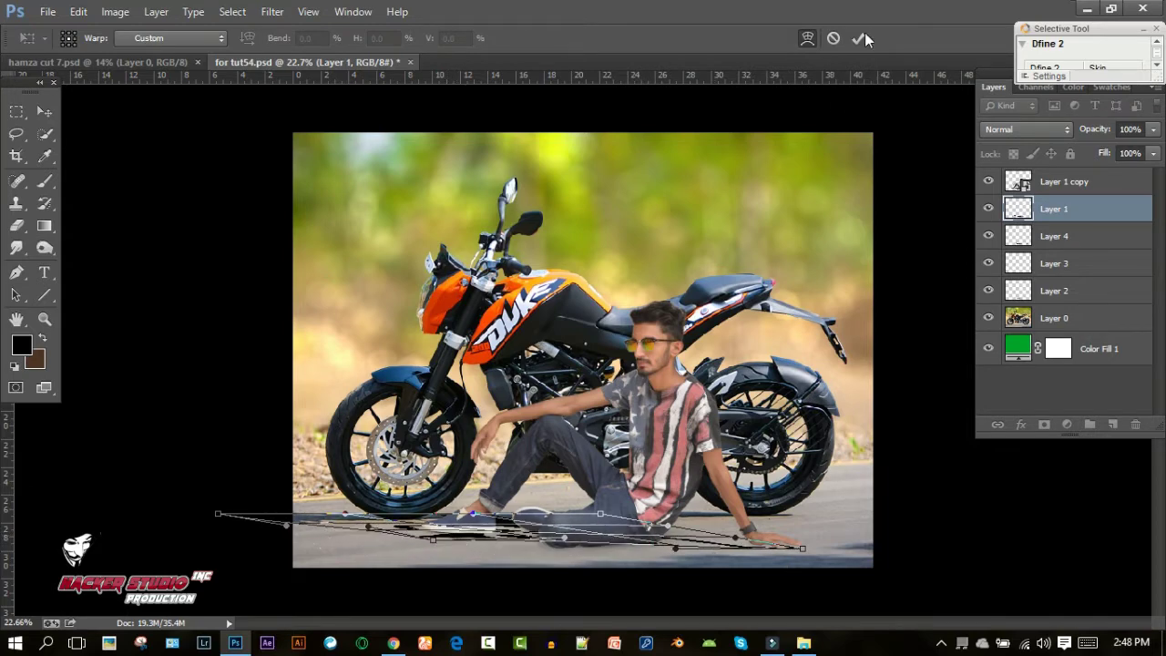
{"action": "key", "text": "Return"}
{"action": "scroll", "coordinate": [526, 542], "scroll_direction": "up", "scroll_amount": 3}
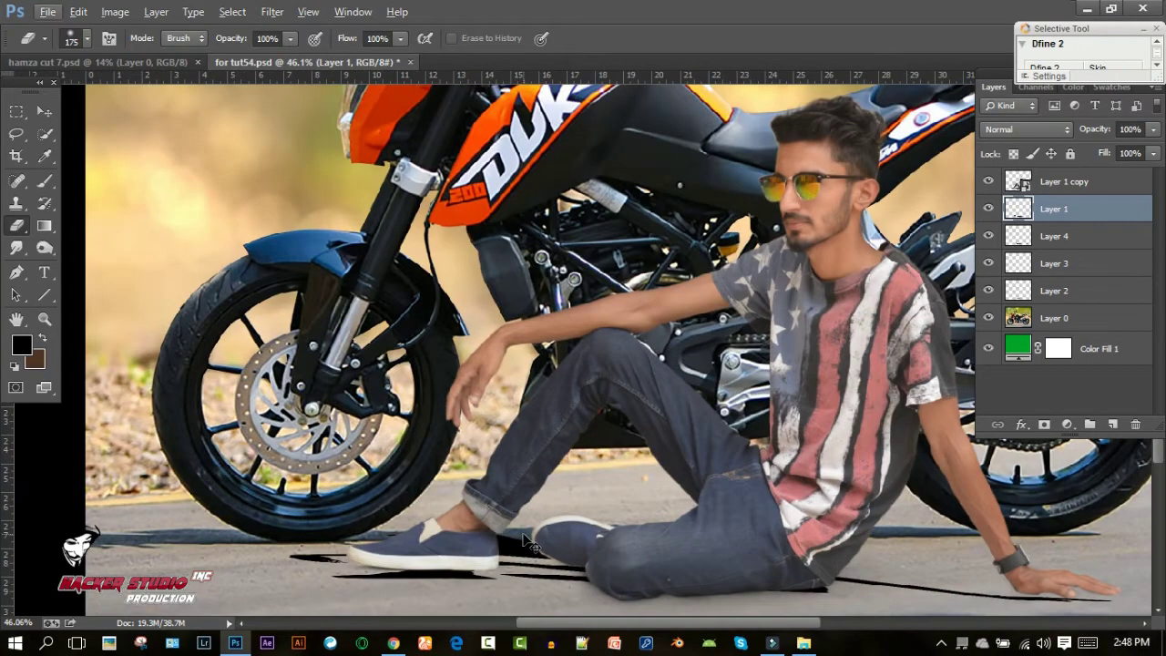
Step: Stretch the shadow's left corner and warp it to follow the body and extend rightward
{"action": "key", "text": "ctrl+t"}
{"action": "left_click_drag", "start_coordinate": [286, 534], "coordinate": [221, 532]}
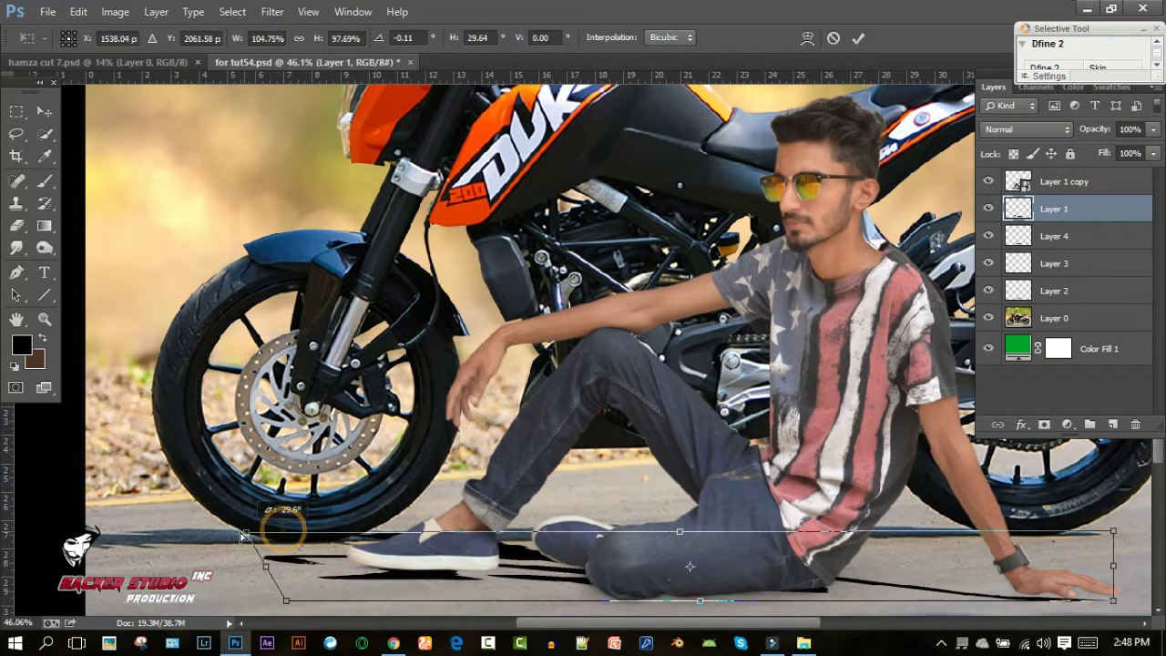
{"action": "left_click", "coordinate": [806, 39]}
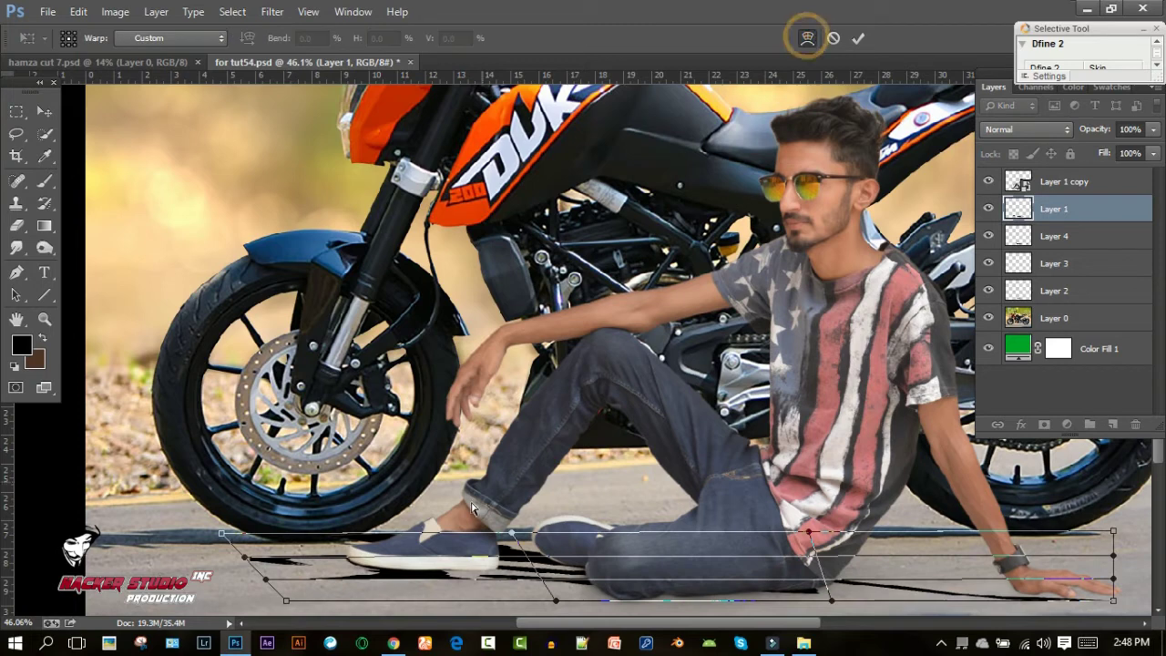
{"action": "left_click_drag", "start_coordinate": [421, 580], "coordinate": [453, 565]}
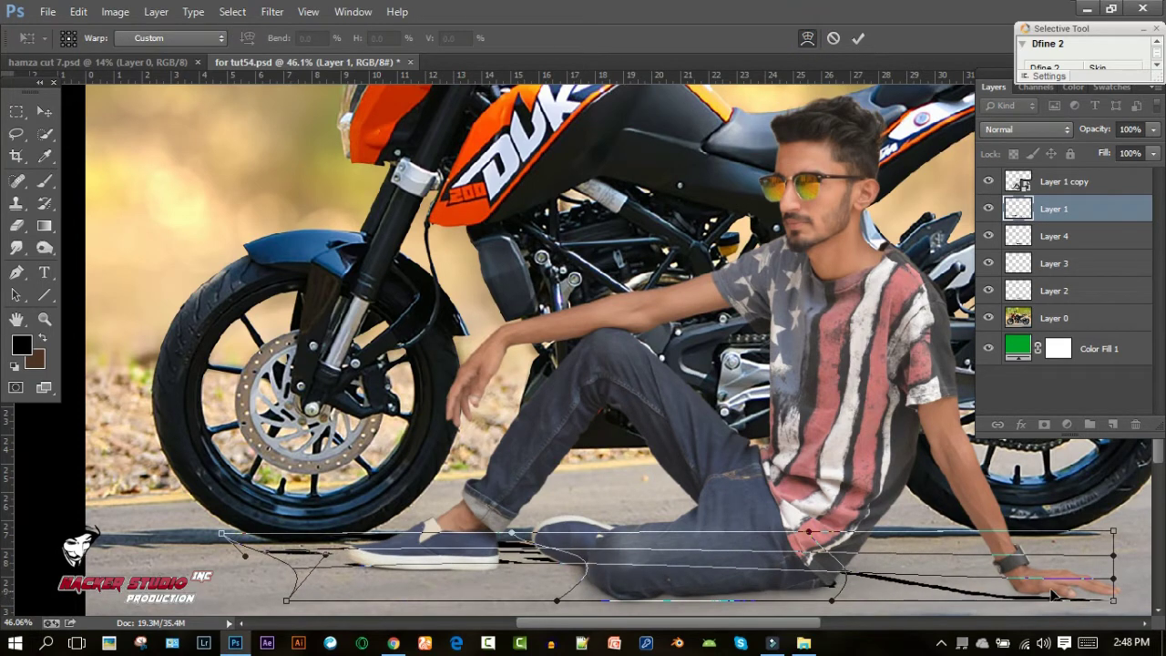
{"action": "left_click_drag", "start_coordinate": [1052, 597], "coordinate": [1068, 590]}
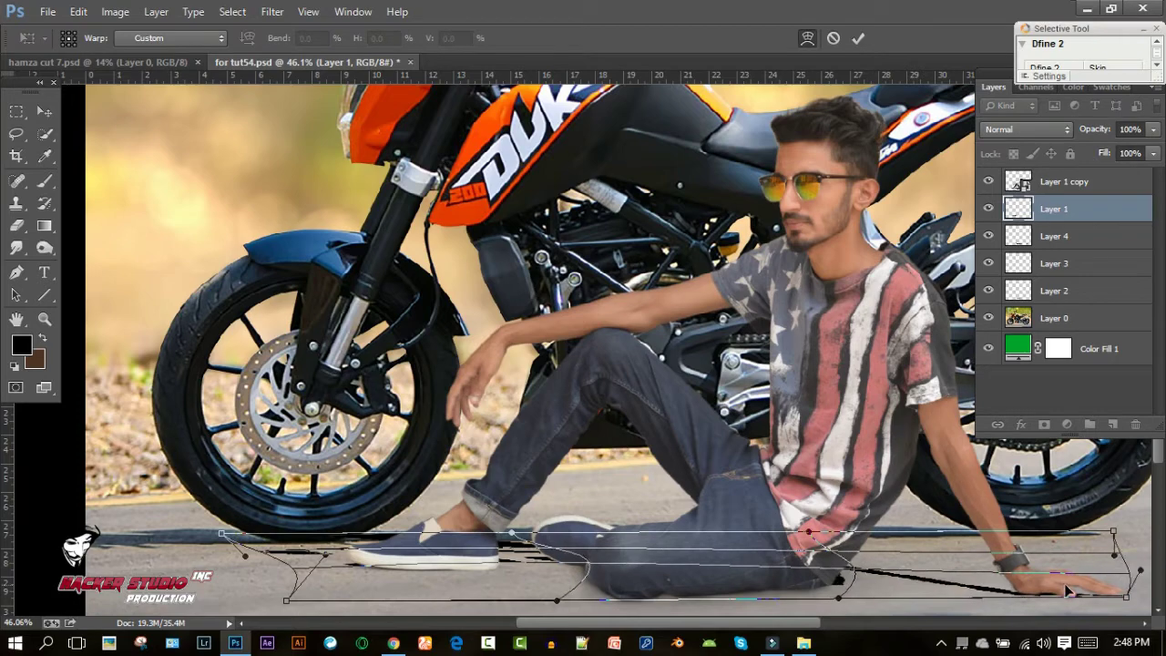
{"action": "left_click", "coordinate": [851, 44]}
{"action": "key", "text": "e"}
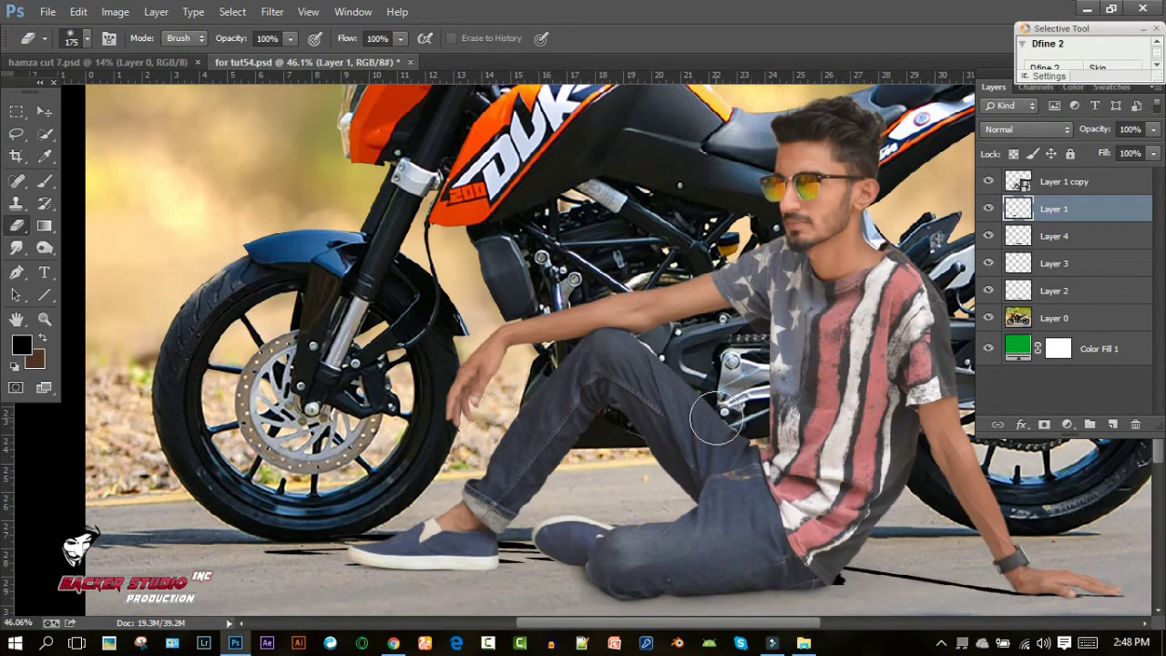
Step: Set the cast-shadow Layer 1 to 39% opacity and soften it with a Gaussian Blur
{"action": "scroll", "coordinate": [716, 419], "scroll_direction": "down", "scroll_amount": 4}
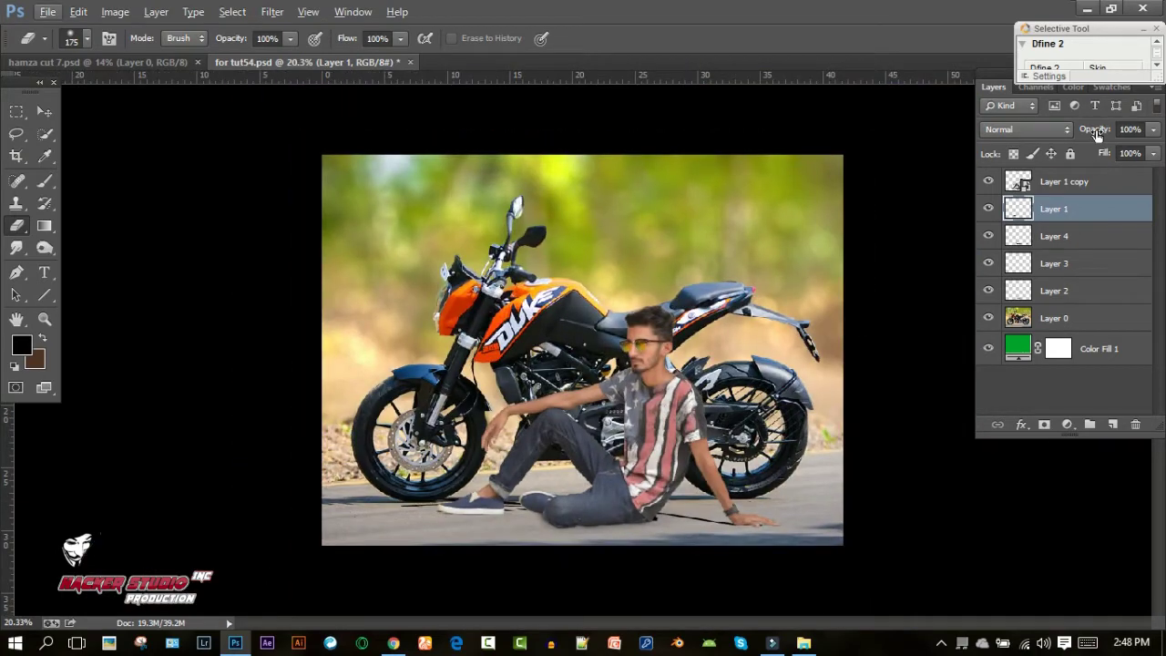
{"action": "left_click_drag", "start_coordinate": [1079, 135], "coordinate": [1042, 139]}
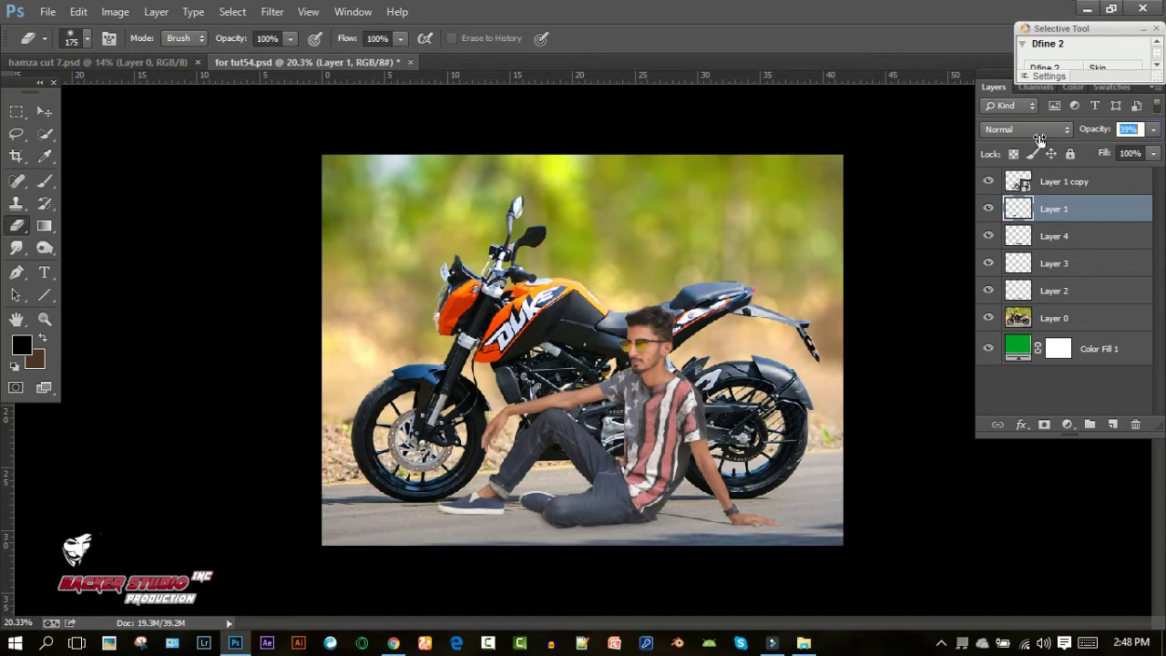
{"action": "left_click", "coordinate": [272, 12]}
{"action": "mouse_move", "coordinate": [281, 200]}
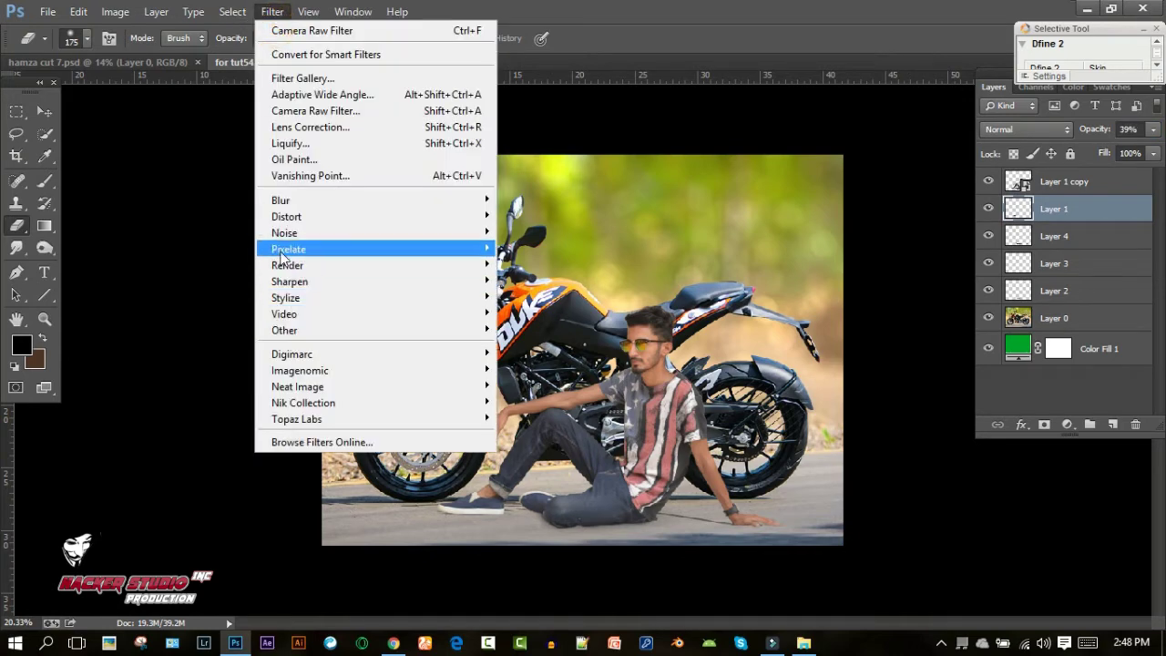
{"action": "left_click", "coordinate": [540, 321]}
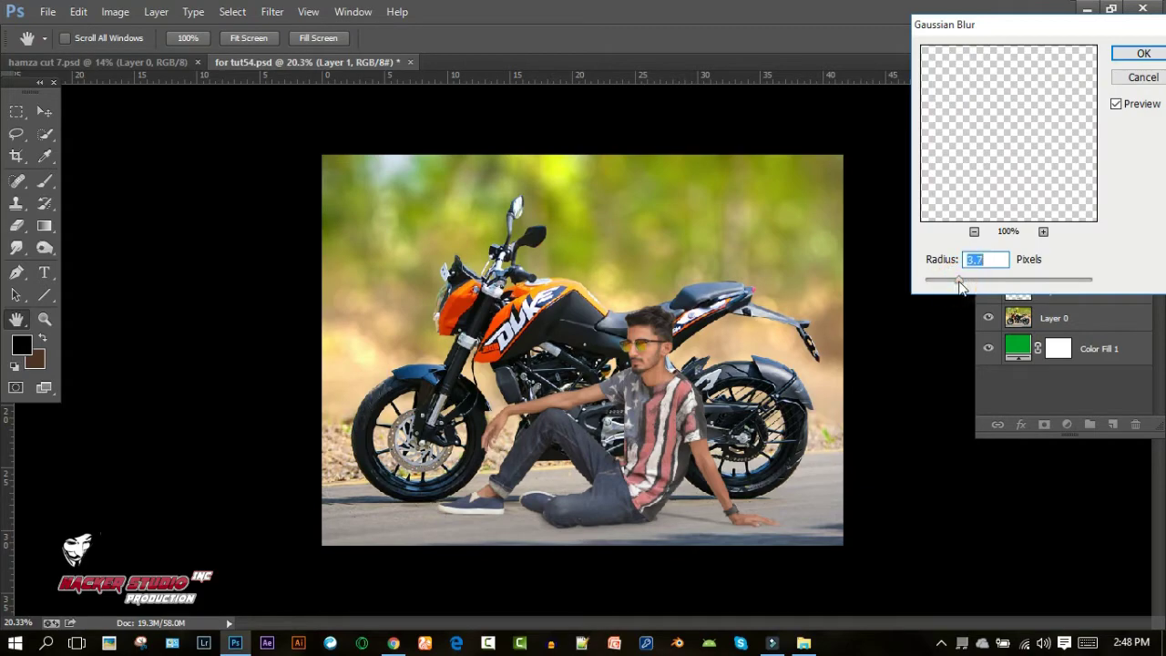
{"action": "left_click", "coordinate": [1144, 53]}
{"action": "key", "text": "e"}
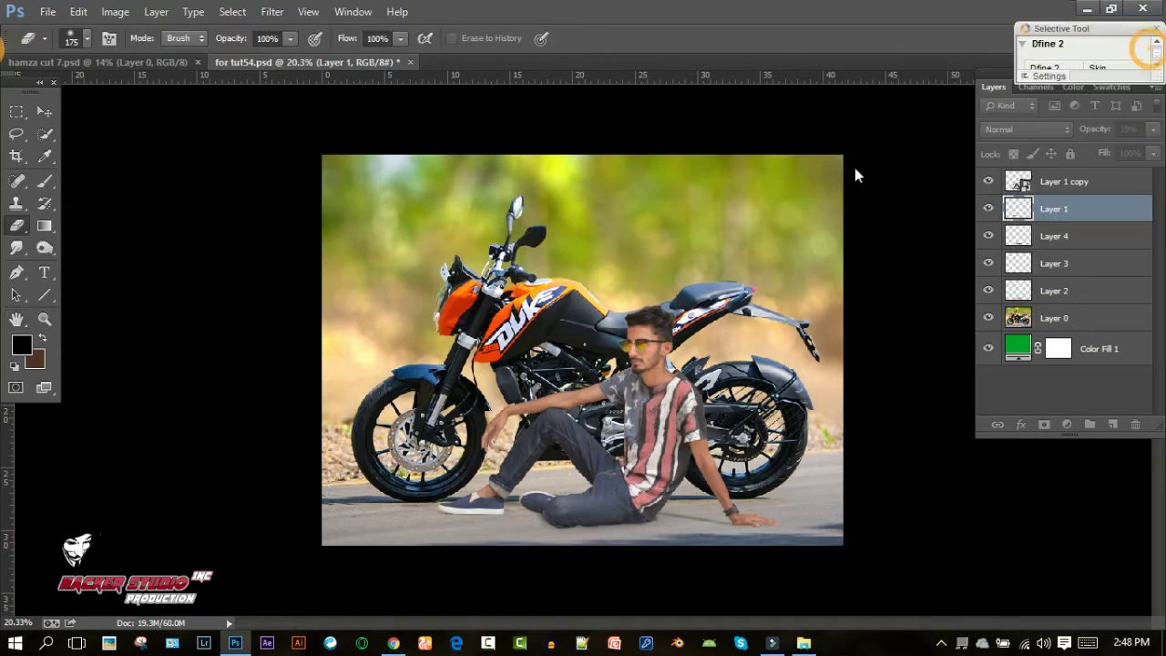
{"action": "scroll", "coordinate": [473, 523], "scroll_direction": "up", "scroll_amount": 5}
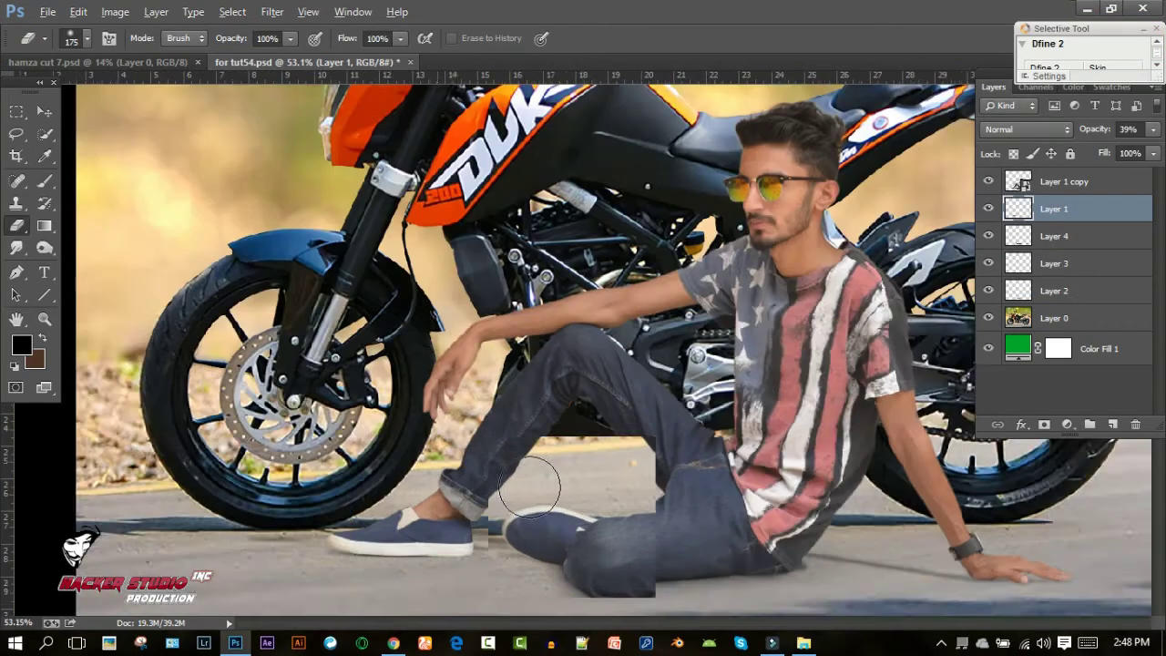
{"action": "left_click", "coordinate": [1054, 236]}
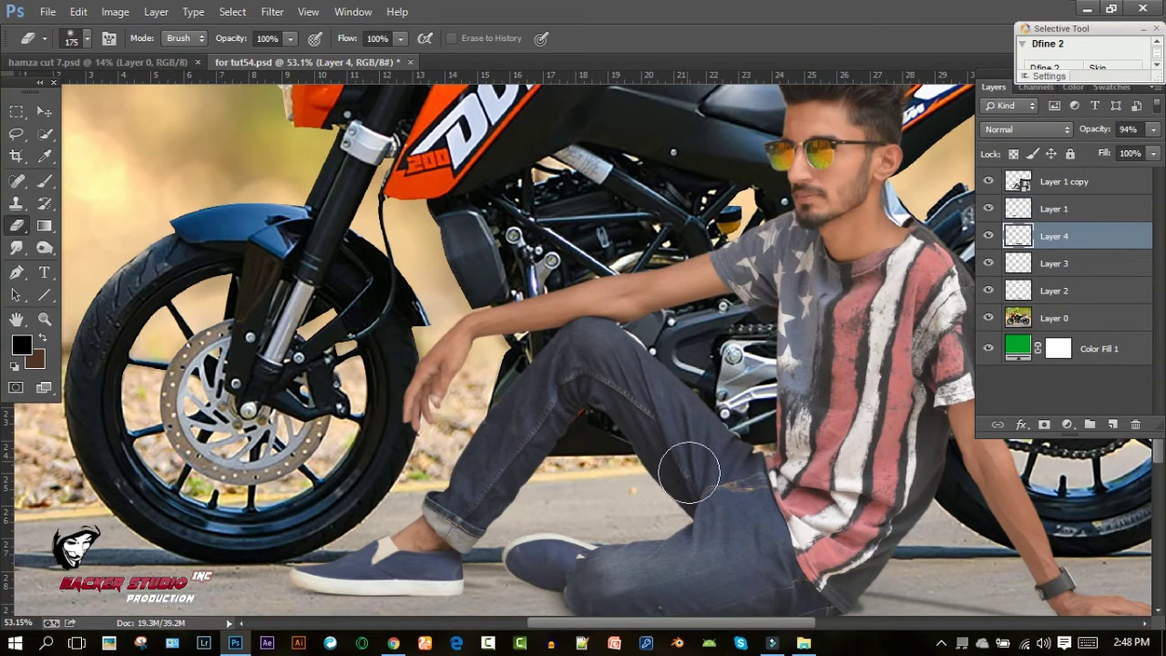
{"action": "scroll", "coordinate": [291, 537], "scroll_direction": "up", "scroll_amount": 2}
{"action": "scroll", "coordinate": [410, 530], "scroll_direction": "down", "scroll_amount": 3}
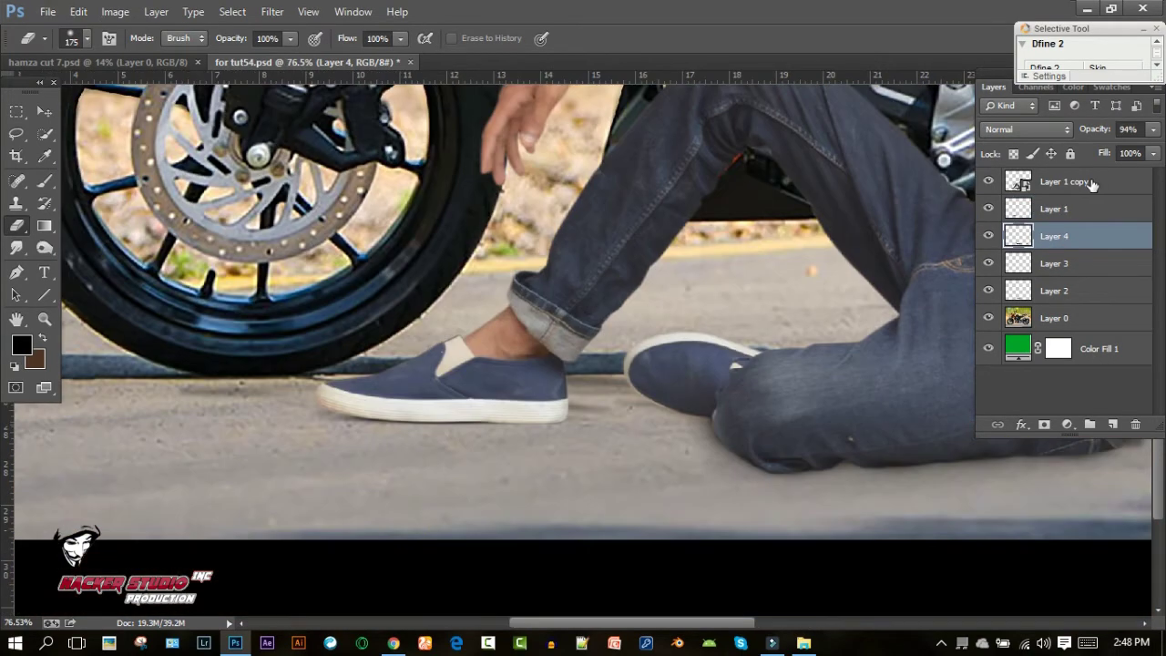
Step: Add a layer clipped to Layer 1 copy and paint dark shading under the shoe at 200px
{"action": "left_click", "coordinate": [1088, 181]}
{"action": "left_click", "coordinate": [1112, 423]}
{"action": "left_click", "coordinate": [1079, 195], "text": "alt"}
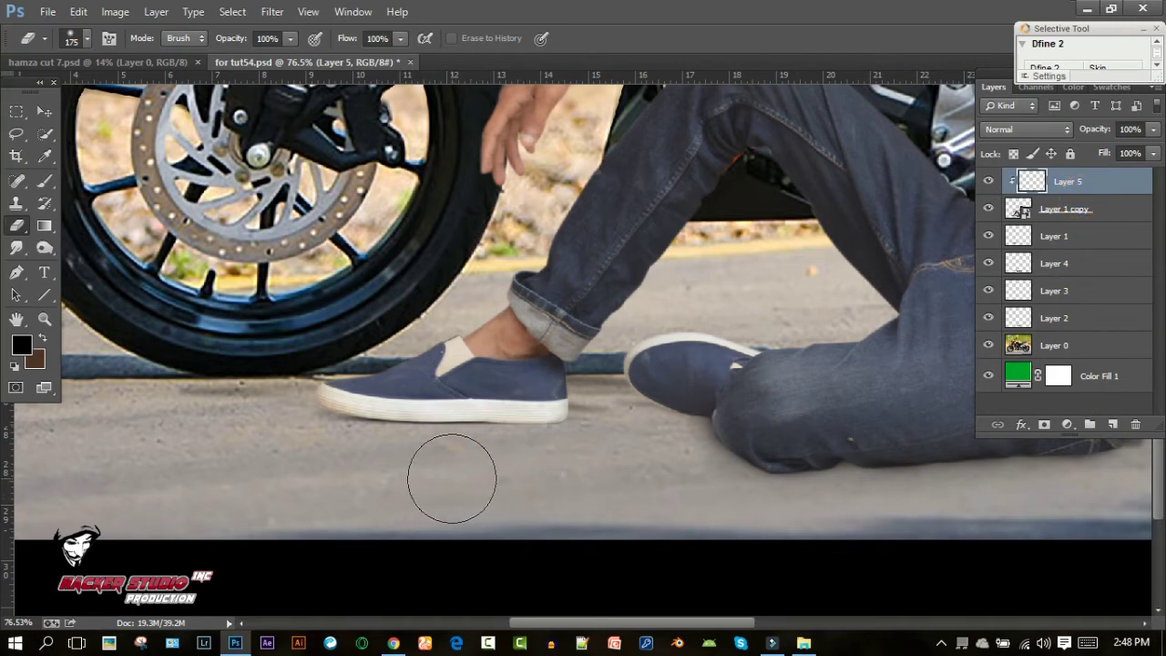
{"action": "left_click", "coordinate": [48, 183]}
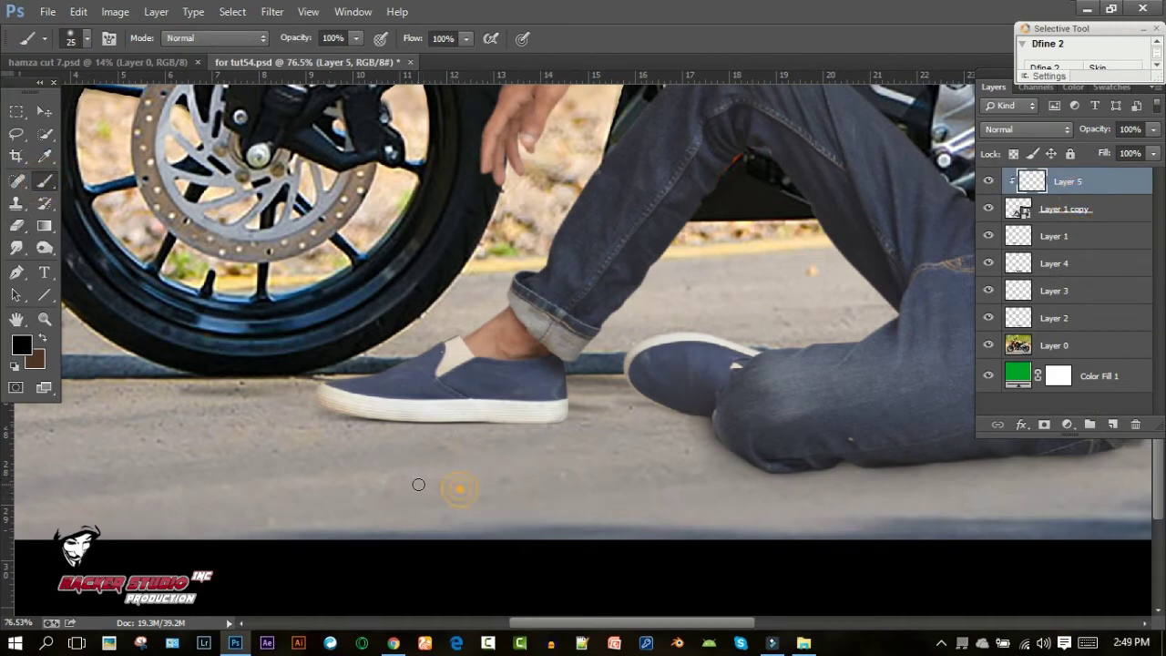
{"action": "key", "text": "bracketright"}
{"action": "key", "text": "bracketright"}
{"action": "left_click_drag", "start_coordinate": [489, 482], "coordinate": [338, 494]}
{"action": "key", "text": "ctrl+z"}
{"action": "left_click_drag", "start_coordinate": [468, 494], "coordinate": [339, 478]}
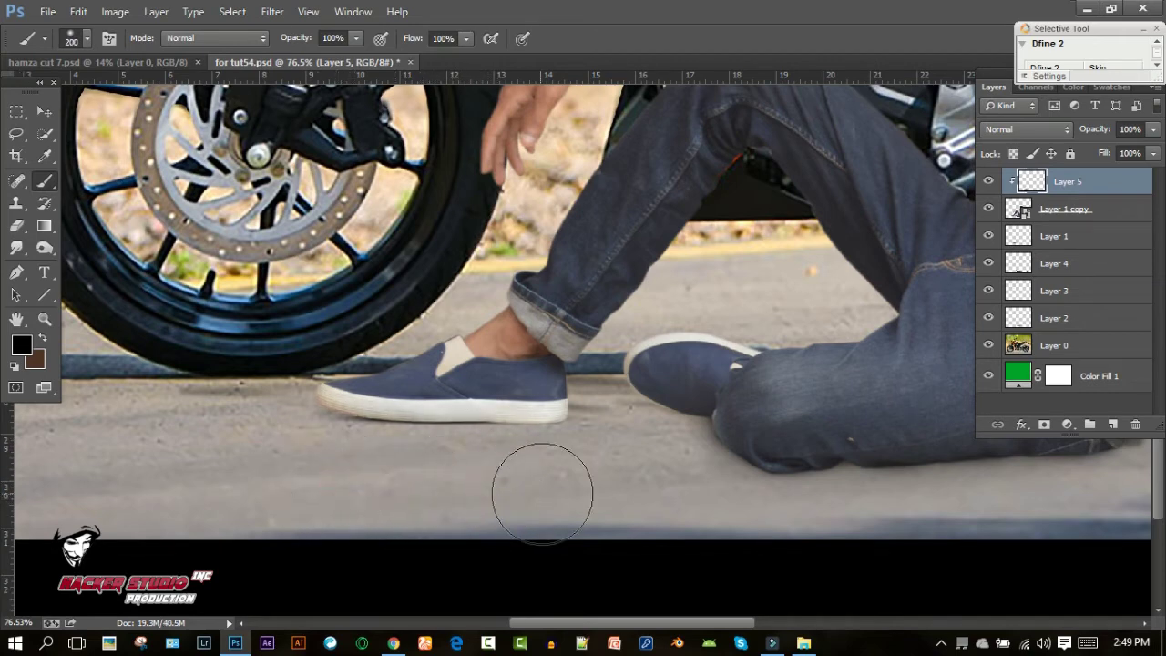
Step: Extend the shading along the ground, set it to 85% opacity, and merge it into Layer 1 copy
{"action": "scroll", "coordinate": [583, 497], "scroll_direction": "right", "scroll_amount": 3}
{"action": "scroll", "coordinate": [655, 521], "scroll_direction": "right", "scroll_amount": 6}
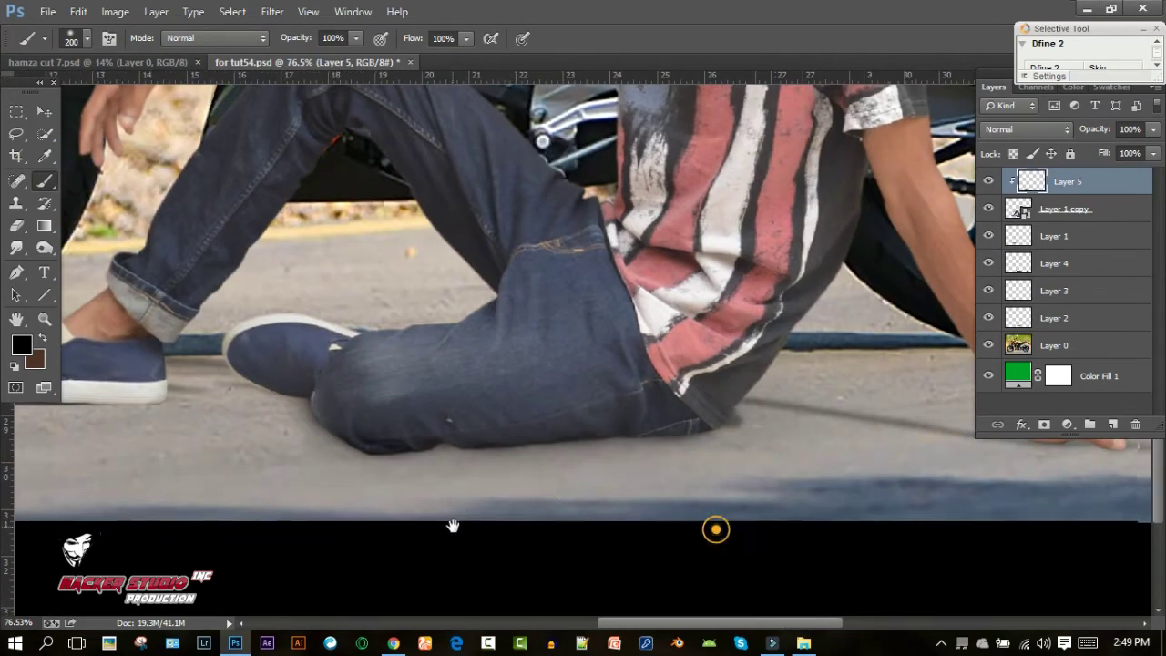
{"action": "scroll", "coordinate": [474, 525], "scroll_direction": "right", "scroll_amount": 2}
{"action": "scroll", "coordinate": [423, 519], "scroll_direction": "right", "scroll_amount": 2}
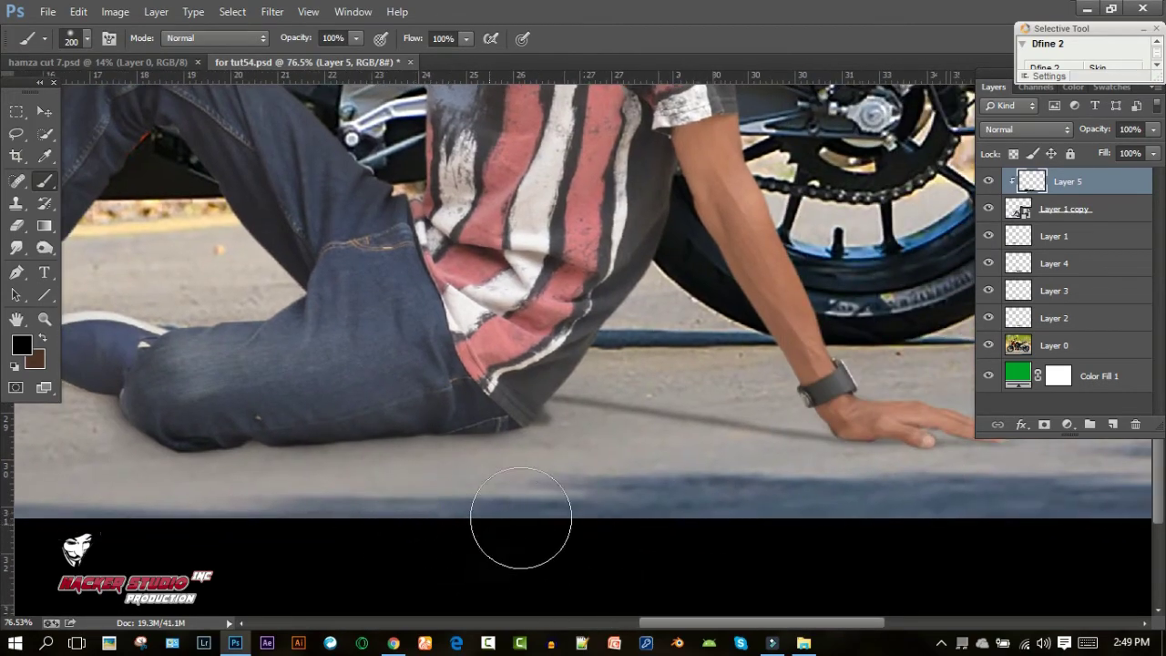
{"action": "scroll", "coordinate": [520, 520], "scroll_direction": "right", "scroll_amount": 2}
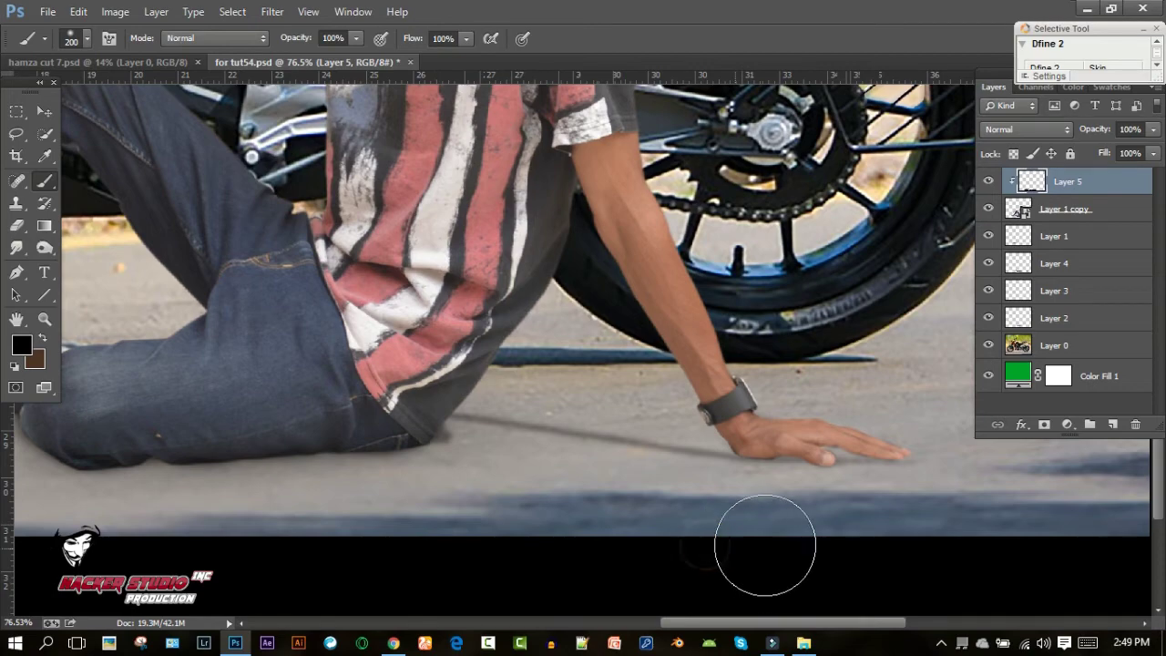
{"action": "left_click_drag", "start_coordinate": [388, 540], "coordinate": [838, 514]}
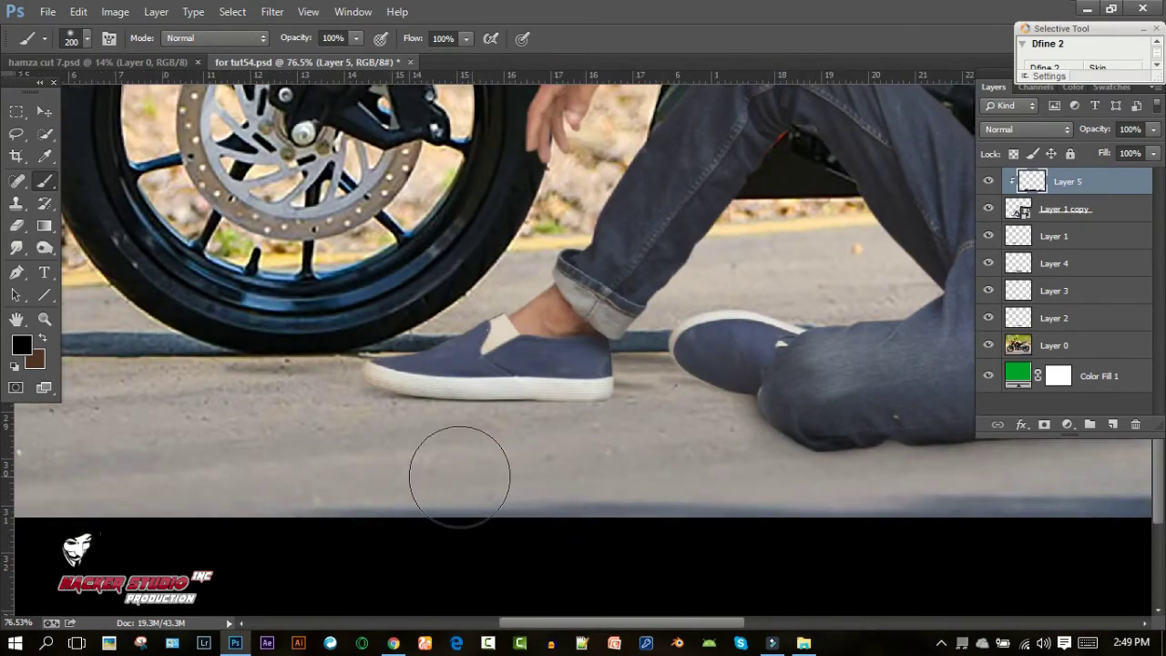
{"action": "scroll", "coordinate": [494, 454], "scroll_direction": "down", "scroll_amount": 5}
{"action": "scroll", "coordinate": [495, 454], "scroll_direction": "down", "scroll_amount": 1}
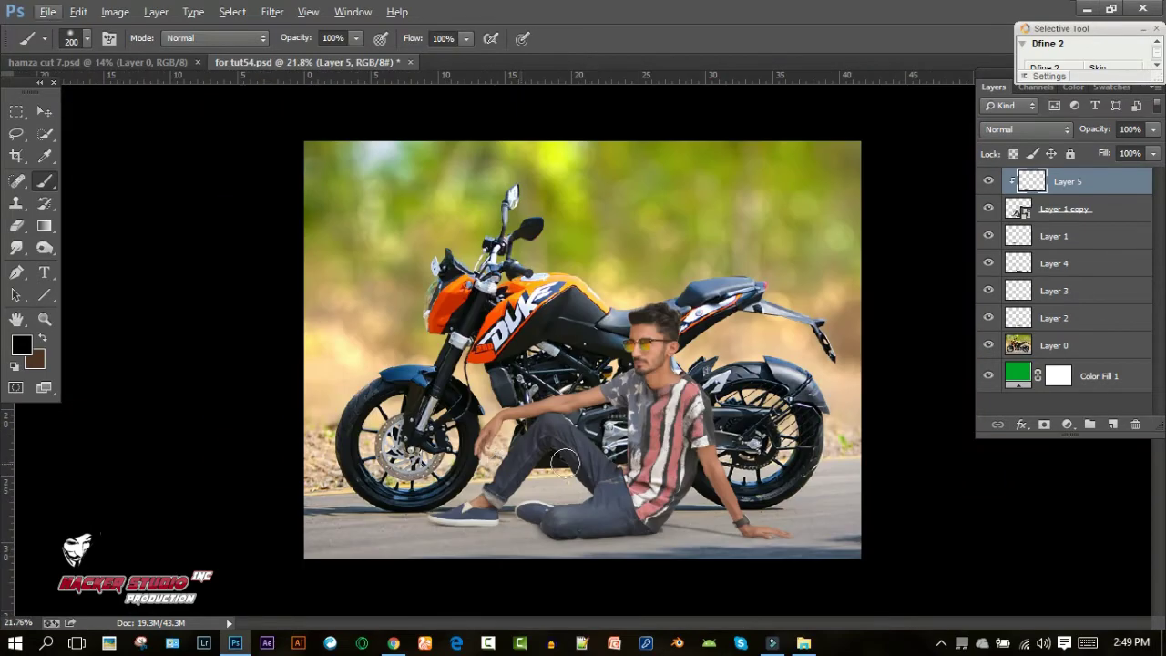
{"action": "left_click_drag", "start_coordinate": [1090, 134], "coordinate": [1077, 134]}
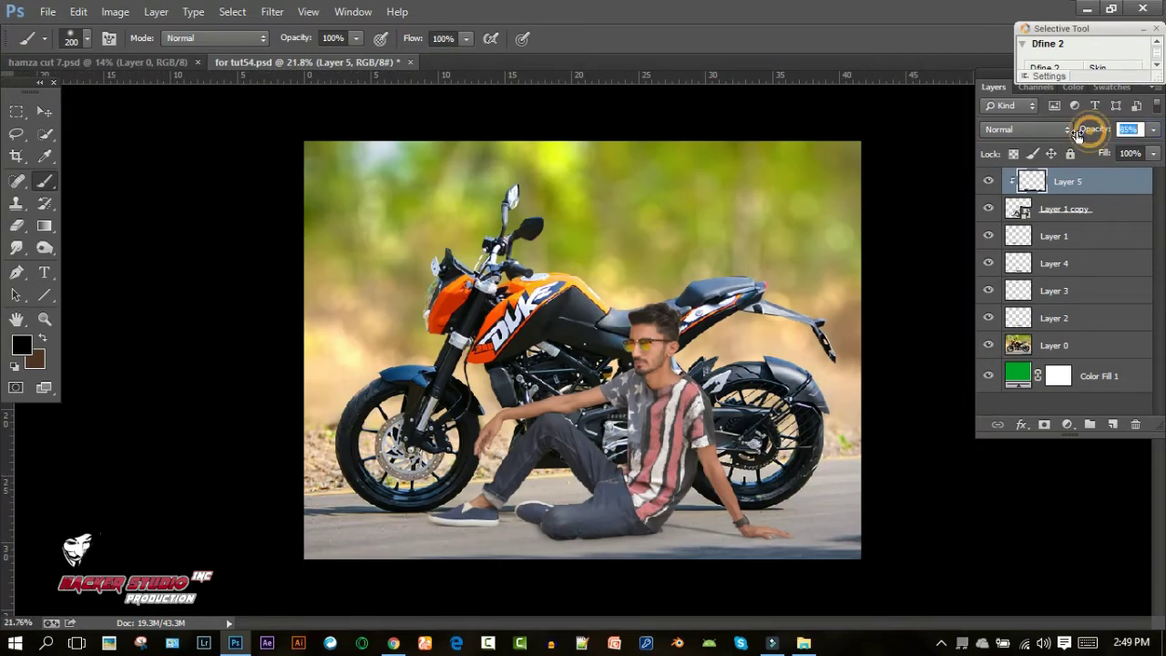
{"action": "left_click", "coordinate": [1084, 208], "text": "shift"}
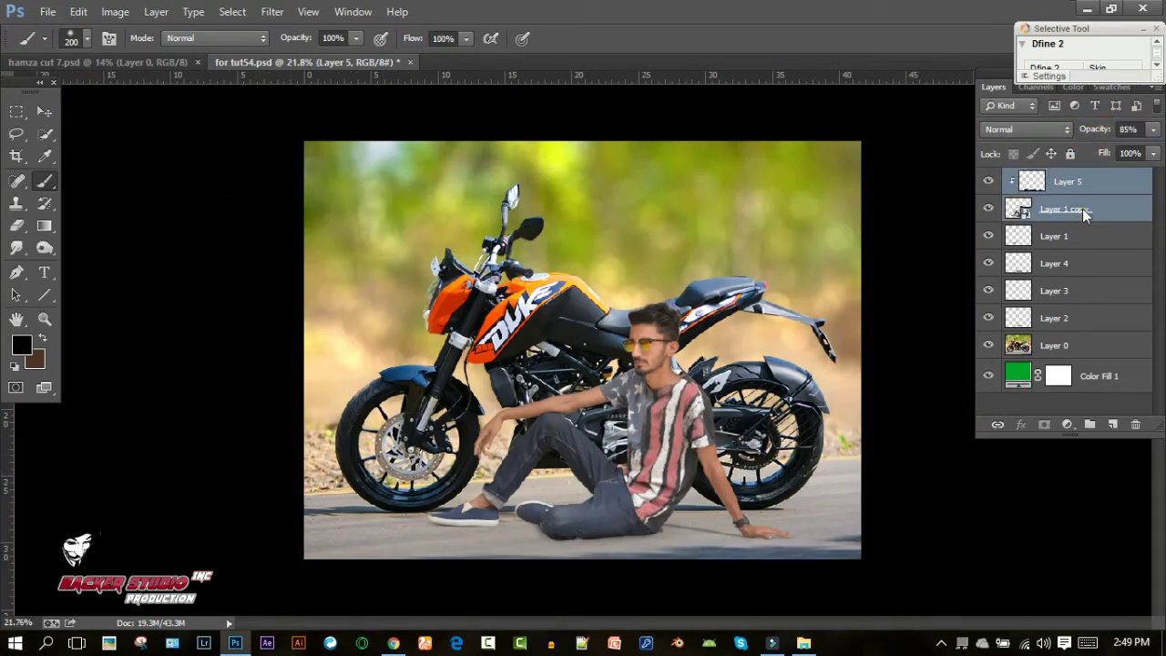
{"action": "right_click", "coordinate": [1088, 208]}
{"action": "left_click", "coordinate": [897, 476]}
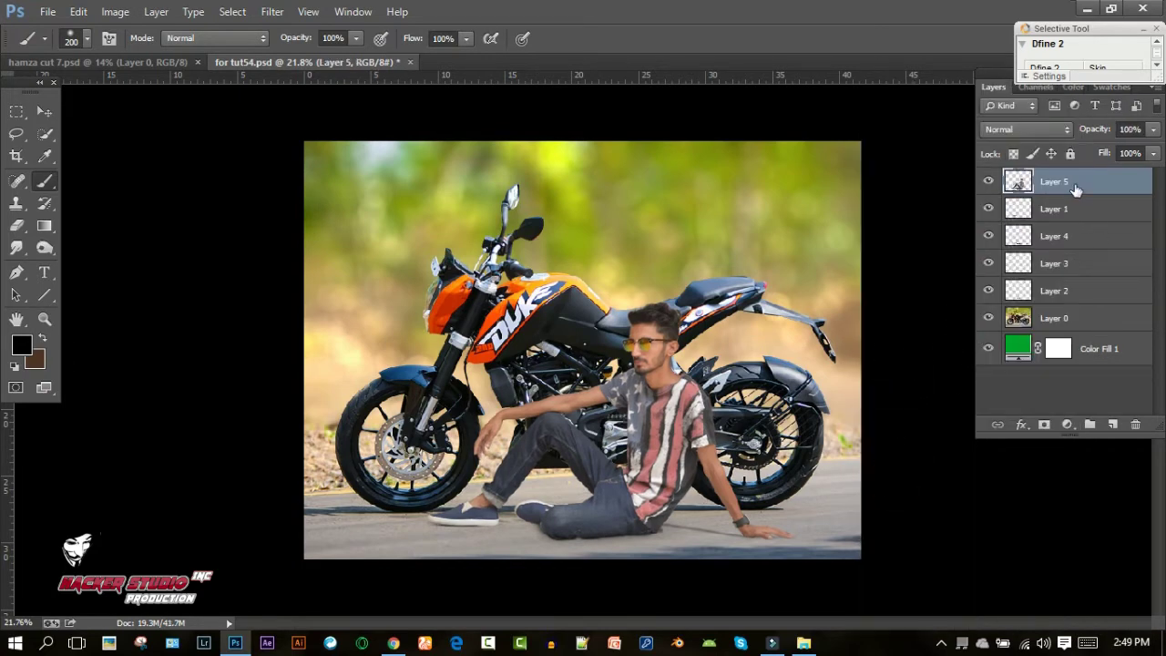
Step: Duplicate Layer 5 as Layer 5 copy and apply GREYCstoration noise removal to it
{"action": "key", "text": "ctrl+j"}
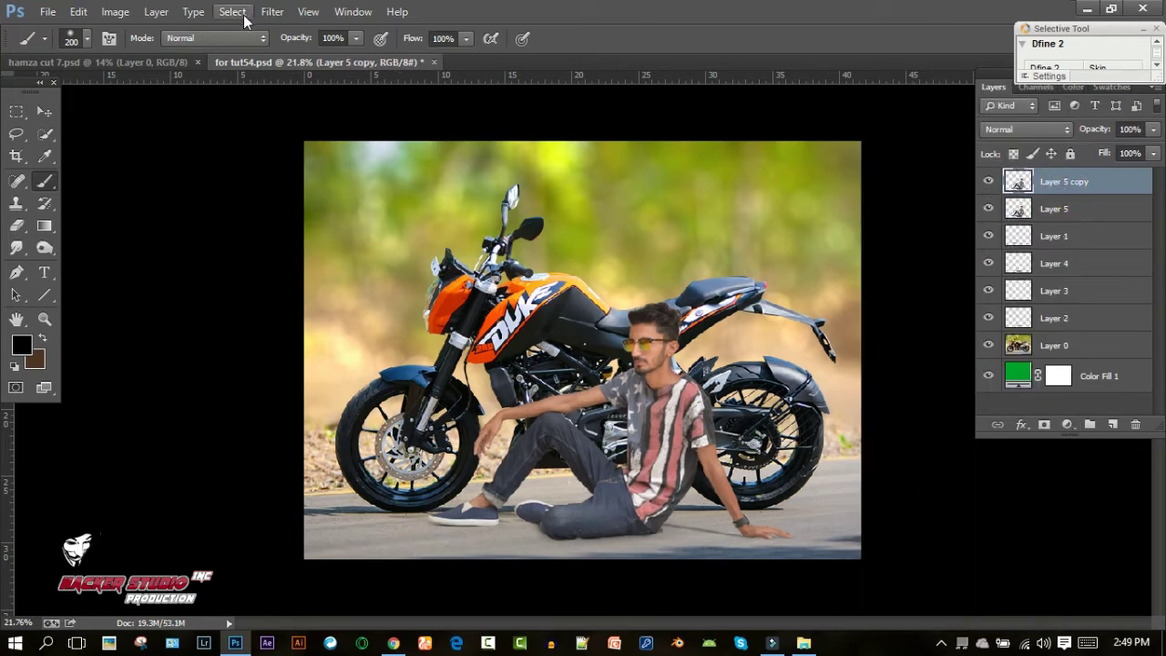
{"action": "left_click", "coordinate": [272, 11]}
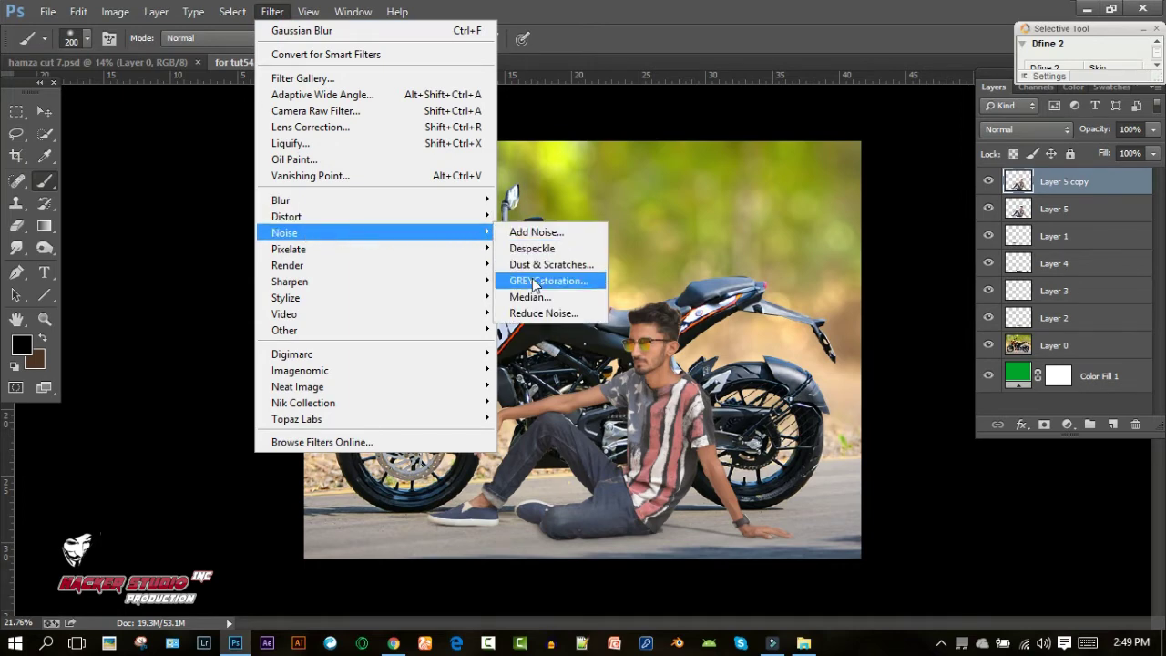
{"action": "mouse_move", "coordinate": [284, 232]}
{"action": "left_click", "coordinate": [521, 278]}
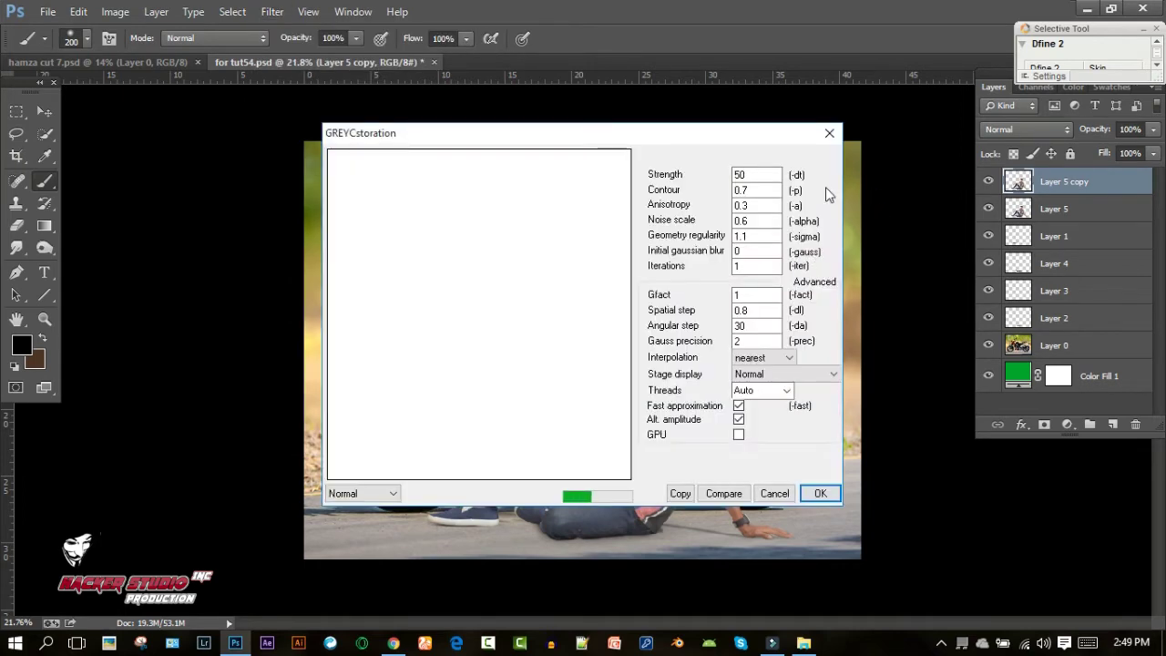
{"action": "left_click", "coordinate": [821, 493]}
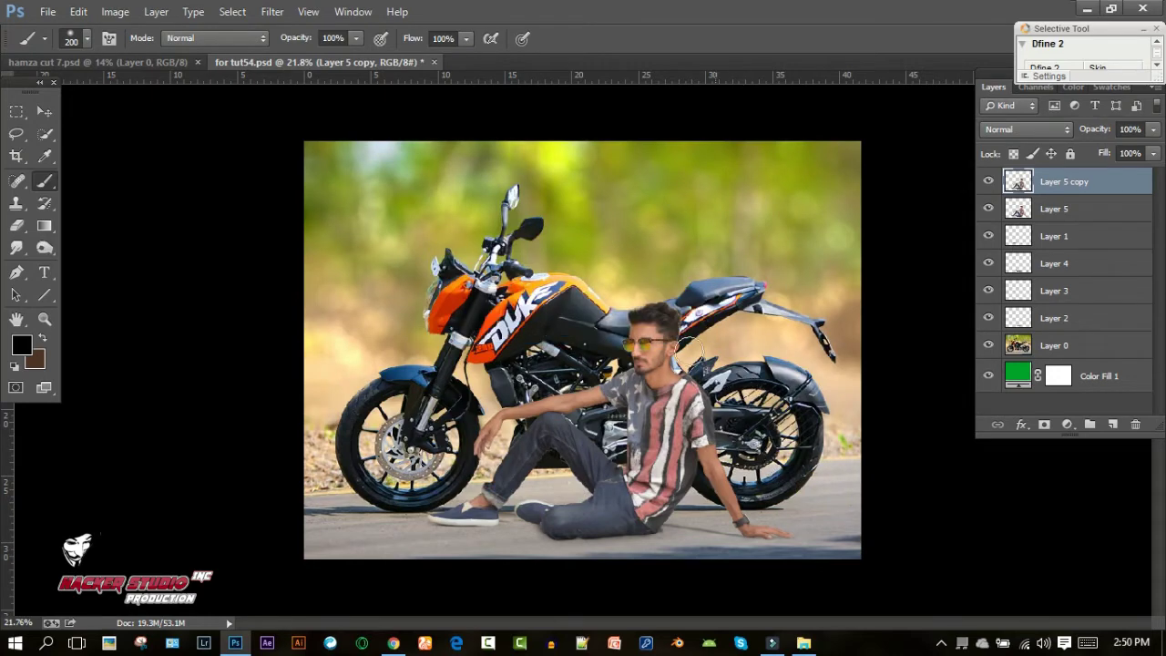
{"action": "scroll", "coordinate": [677, 325], "scroll_direction": "up", "scroll_amount": 2}
{"action": "scroll", "coordinate": [676, 326], "scroll_direction": "up", "scroll_amount": 4}
{"action": "scroll", "coordinate": [677, 326], "scroll_direction": "up", "scroll_amount": 3}
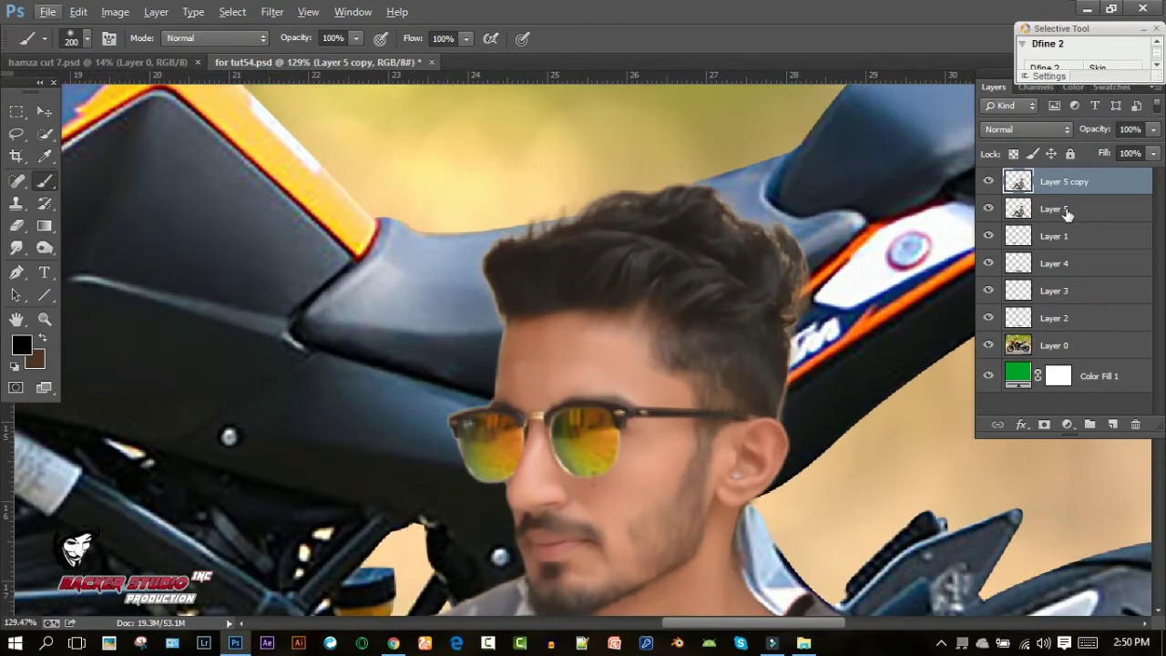
{"action": "left_click_drag", "start_coordinate": [1068, 212], "coordinate": [1135, 424]}
{"action": "key", "text": "ctrl+j"}
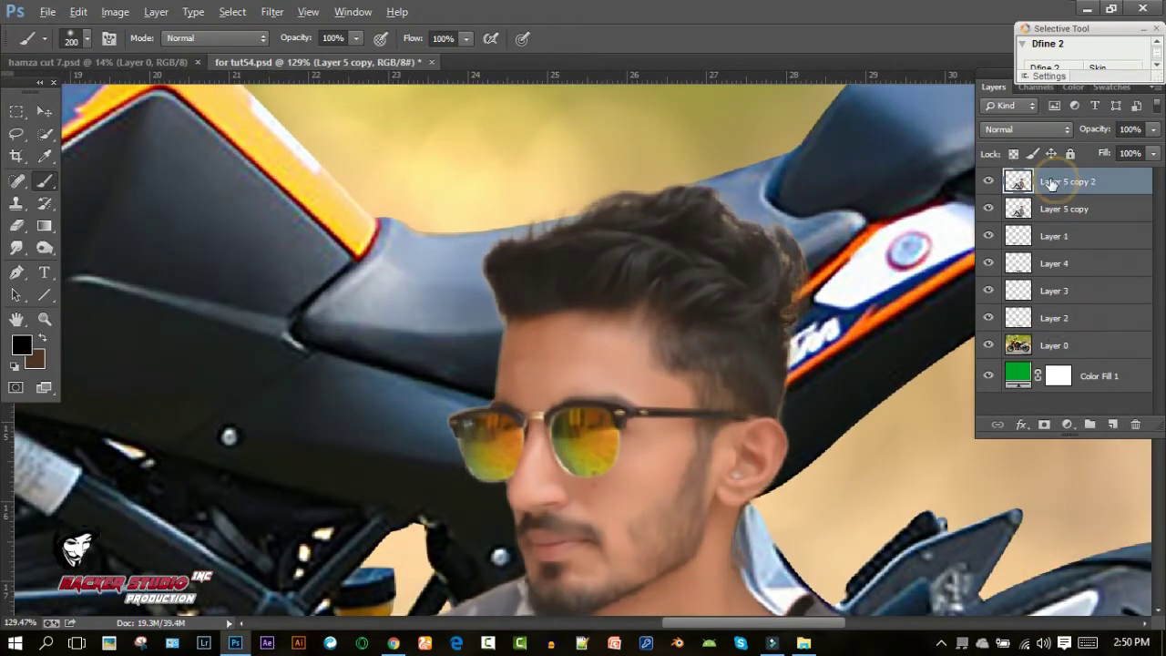
{"action": "left_click", "coordinate": [17, 248]}
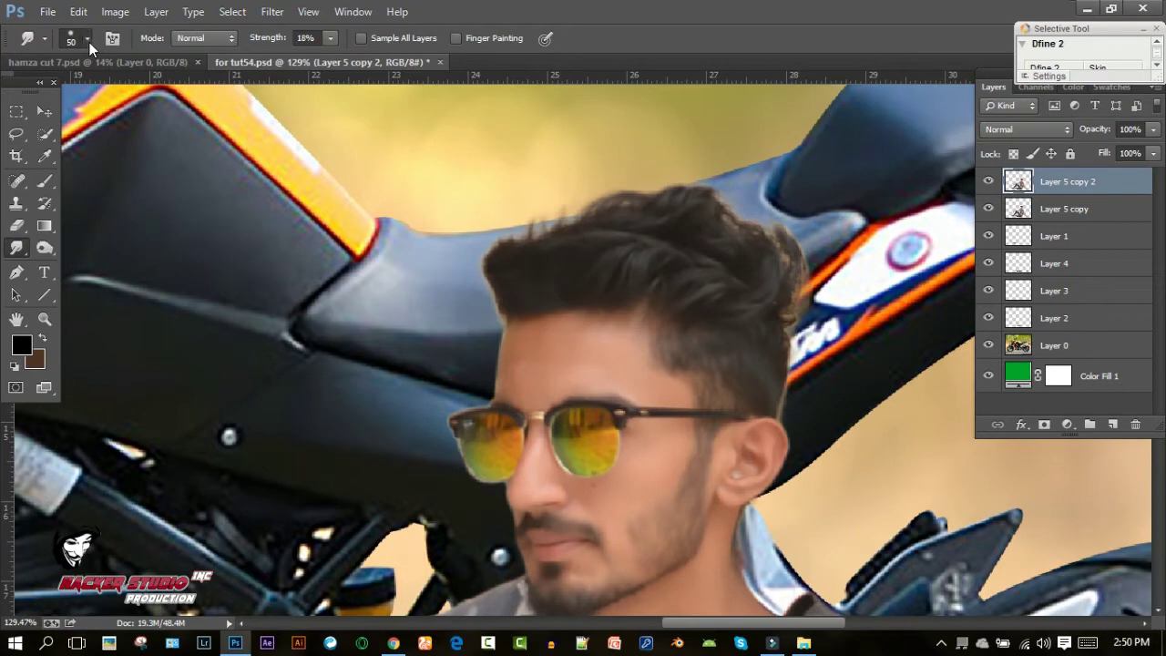
{"action": "left_click", "coordinate": [87, 38]}
{"action": "left_click", "coordinate": [637, 226]}
{"action": "scroll", "coordinate": [547, 375], "scroll_direction": "up", "scroll_amount": 2}
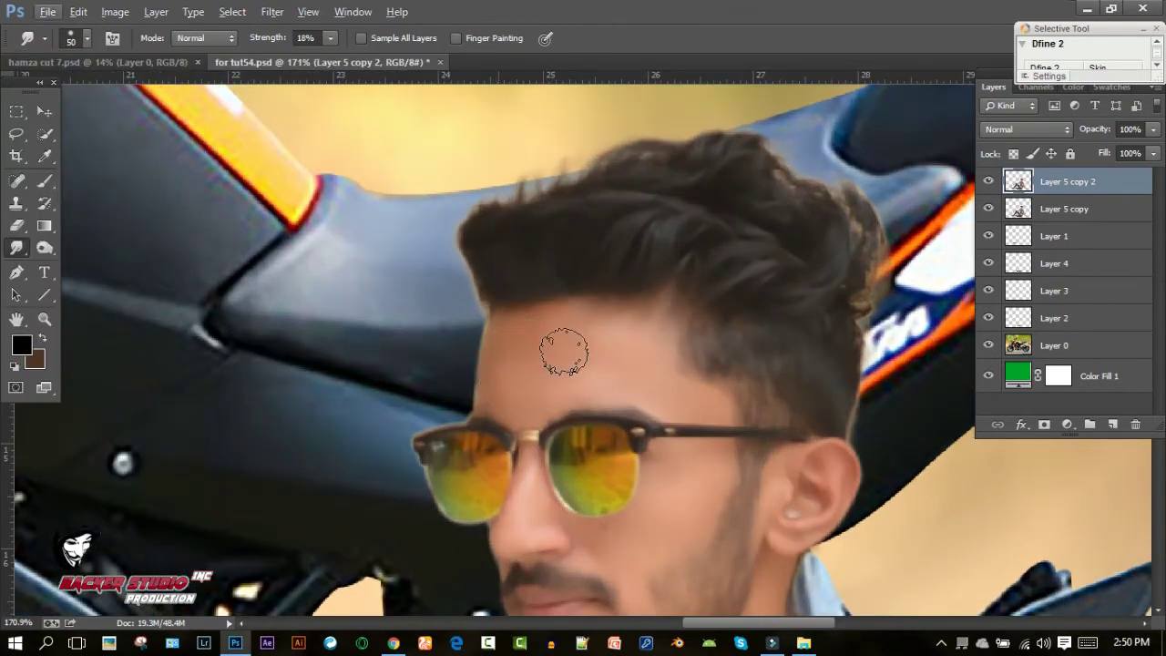
{"action": "scroll", "coordinate": [660, 404], "scroll_direction": "down", "scroll_amount": 3}
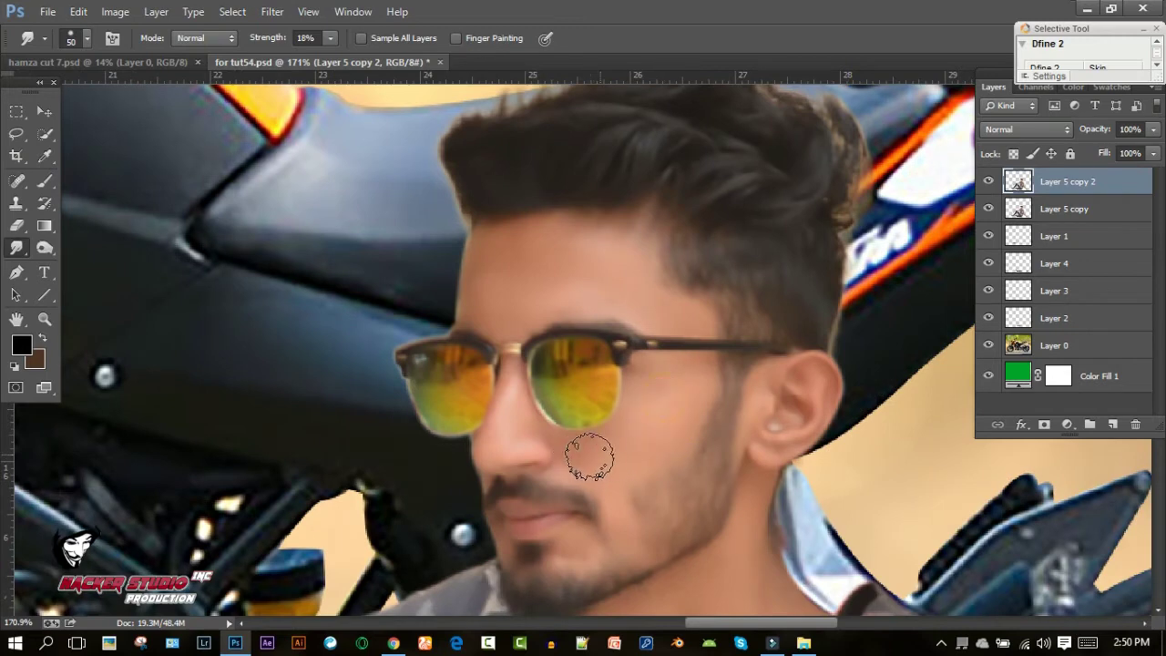
{"action": "left_click_drag", "start_coordinate": [558, 448], "coordinate": [540, 366]}
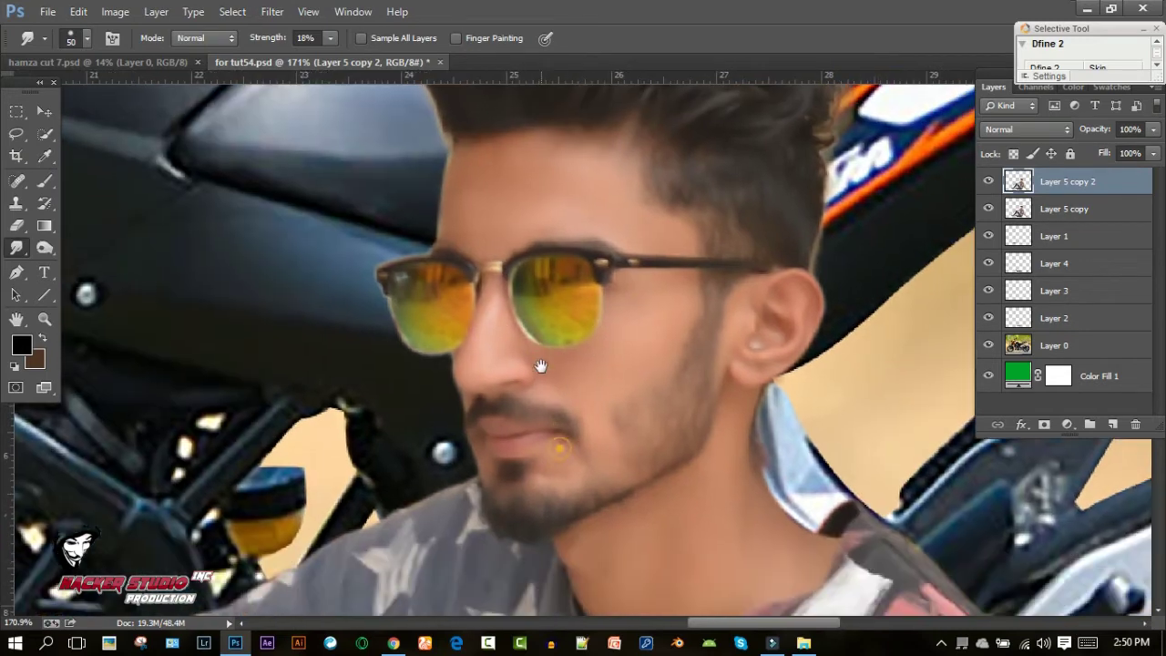
{"action": "left_click_drag", "start_coordinate": [605, 447], "coordinate": [739, 452]}
{"action": "scroll", "coordinate": [697, 471], "scroll_direction": "down", "scroll_amount": 3}
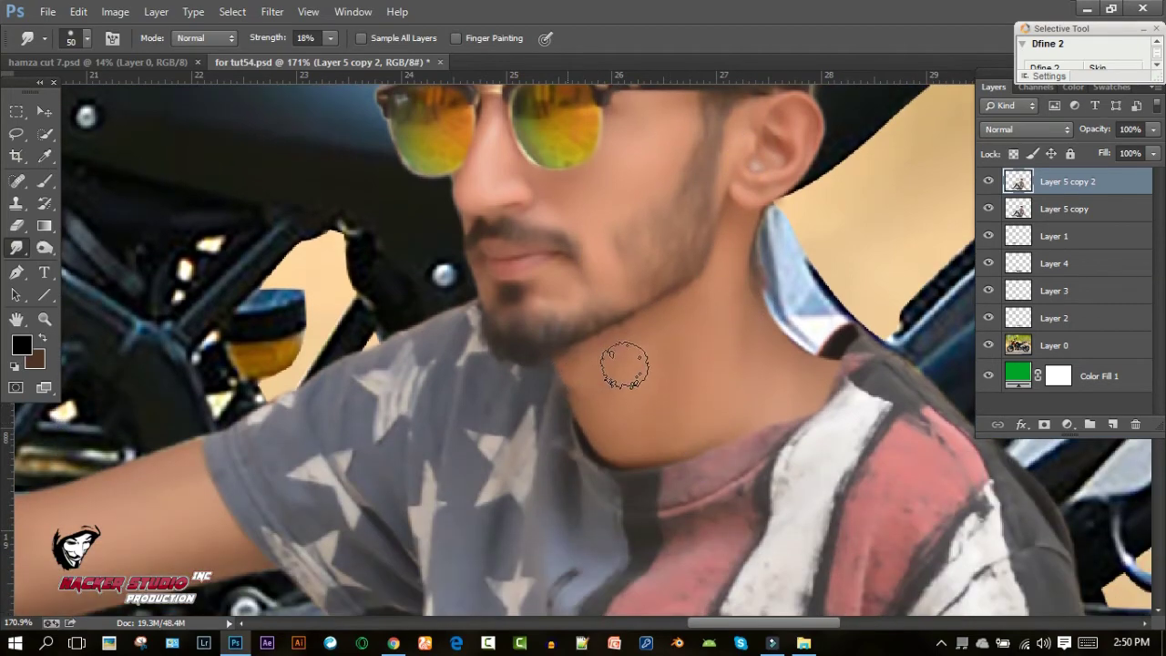
{"action": "scroll", "coordinate": [624, 365], "scroll_direction": "down", "scroll_amount": 4}
{"action": "scroll", "coordinate": [629, 380], "scroll_direction": "down", "scroll_amount": 1}
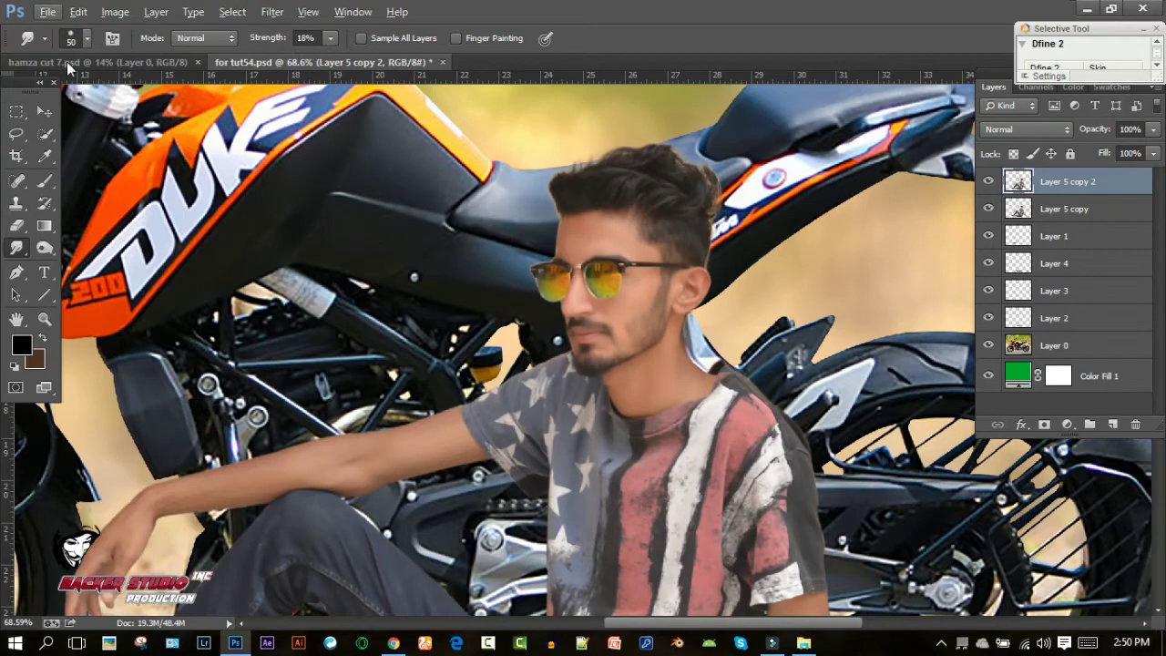
{"action": "left_click", "coordinate": [85, 39]}
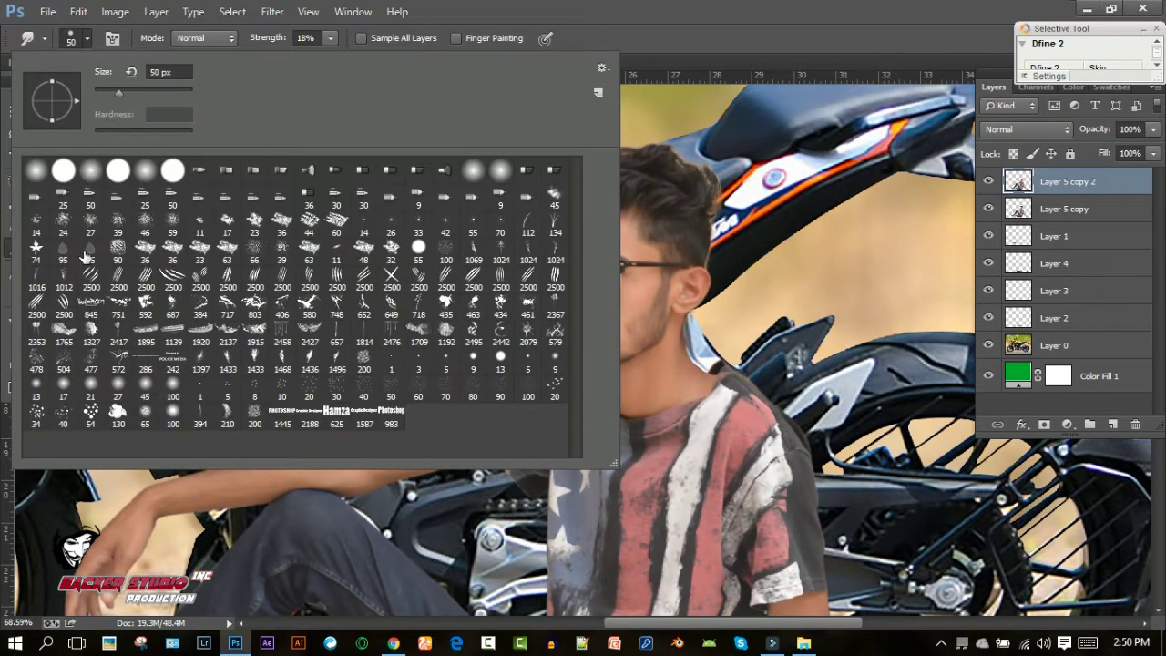
Step: Give the Smudge tool a small scatter brush tip and 58% strength
{"action": "double_click", "coordinate": [87, 224]}
{"action": "scroll", "coordinate": [689, 182], "scroll_direction": "up", "scroll_amount": 2}
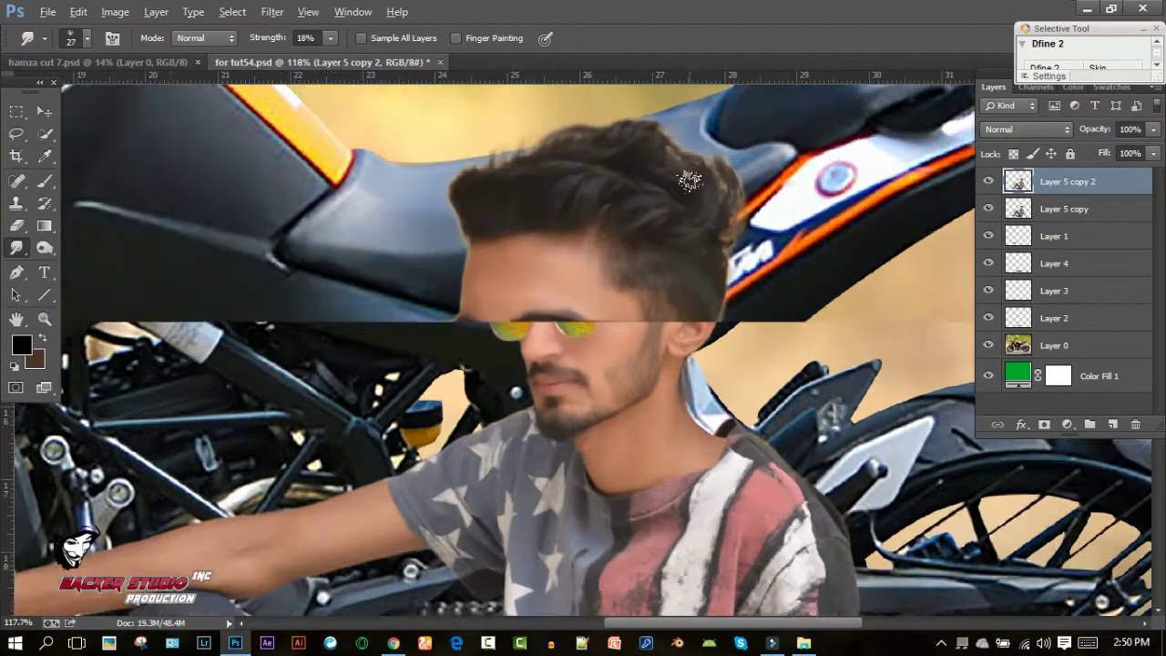
{"action": "scroll", "coordinate": [690, 182], "scroll_direction": "up", "scroll_amount": 1}
{"action": "left_click", "coordinate": [270, 39]}
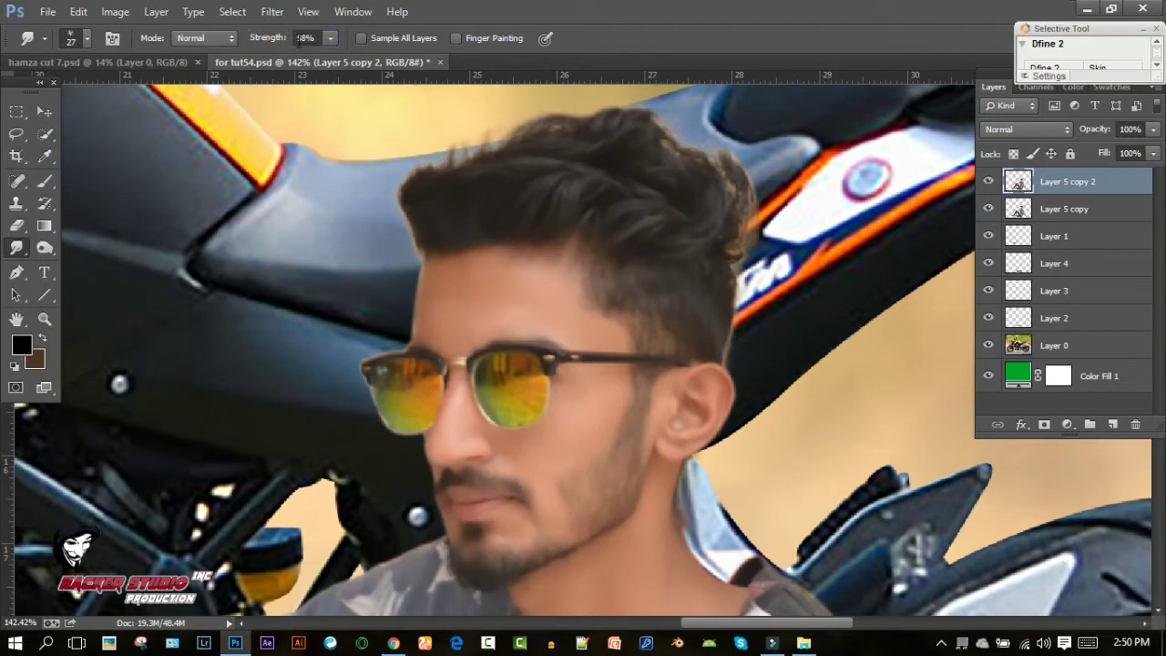
{"action": "type", "text": "58"}
{"action": "scroll", "coordinate": [736, 204], "scroll_direction": "up", "scroll_amount": 1}
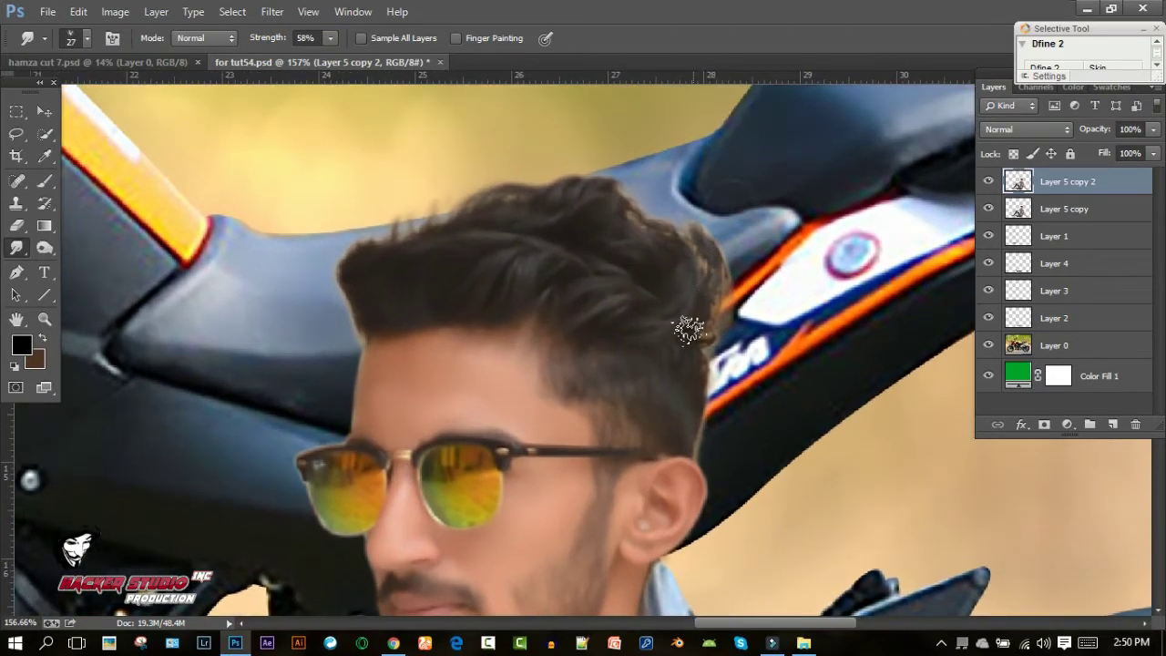
Step: Smudge the right and left sides of the hair upward into spikes with a size-35 brush
{"action": "left_click_drag", "start_coordinate": [689, 315], "coordinate": [658, 228]}
{"action": "mouse_move", "coordinate": [640, 323]}
{"action": "left_mouse_down"}
{"action": "mouse_move", "coordinate": [637, 236]}
{"action": "mouse_move", "coordinate": [610, 248]}
{"action": "left_mouse_up"}
{"action": "key", "text": "bracketright"}
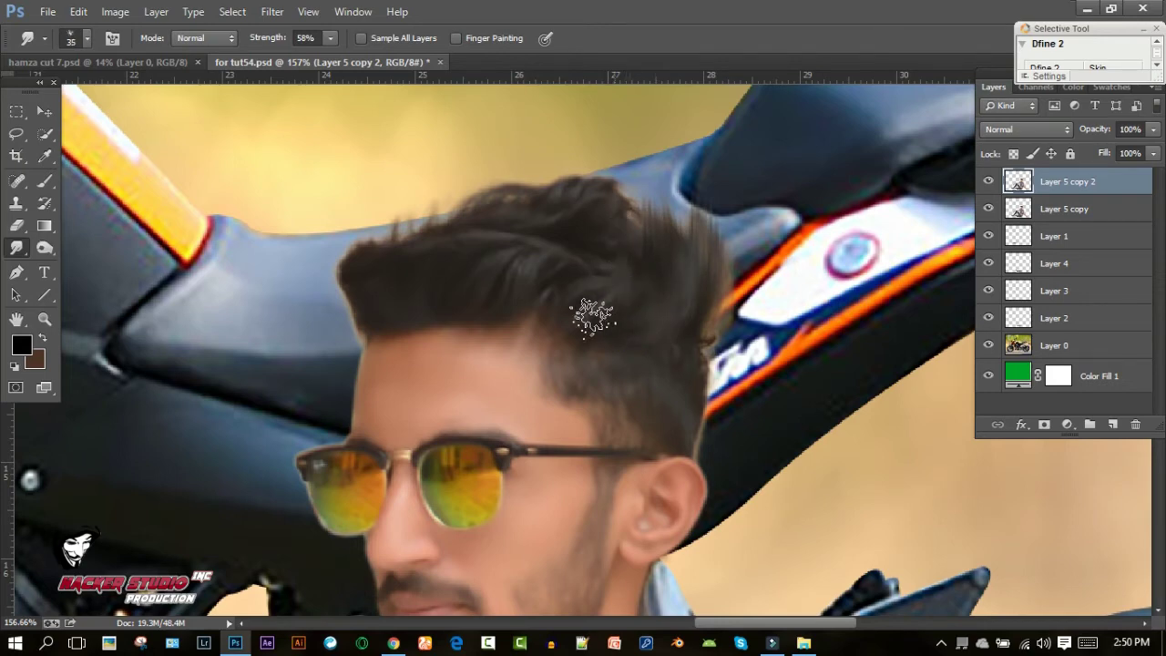
{"action": "left_click_drag", "start_coordinate": [710, 251], "coordinate": [690, 167]}
{"action": "left_click_drag", "start_coordinate": [359, 318], "coordinate": [338, 209]}
{"action": "left_click_drag", "start_coordinate": [377, 294], "coordinate": [382, 218]}
{"action": "left_click_drag", "start_coordinate": [364, 265], "coordinate": [390, 177]}
{"action": "left_click_drag", "start_coordinate": [409, 286], "coordinate": [423, 186]}
Step: Pull the top-middle and top-right hair up into strands with a size-30 brush
{"action": "left_click_drag", "start_coordinate": [510, 301], "coordinate": [515, 209]}
{"action": "key", "text": "bracketleft"}
{"action": "mouse_move", "coordinate": [437, 309]}
{"action": "left_mouse_down"}
{"action": "mouse_move", "coordinate": [444, 235]}
{"action": "mouse_move", "coordinate": [428, 187]}
{"action": "left_mouse_up"}
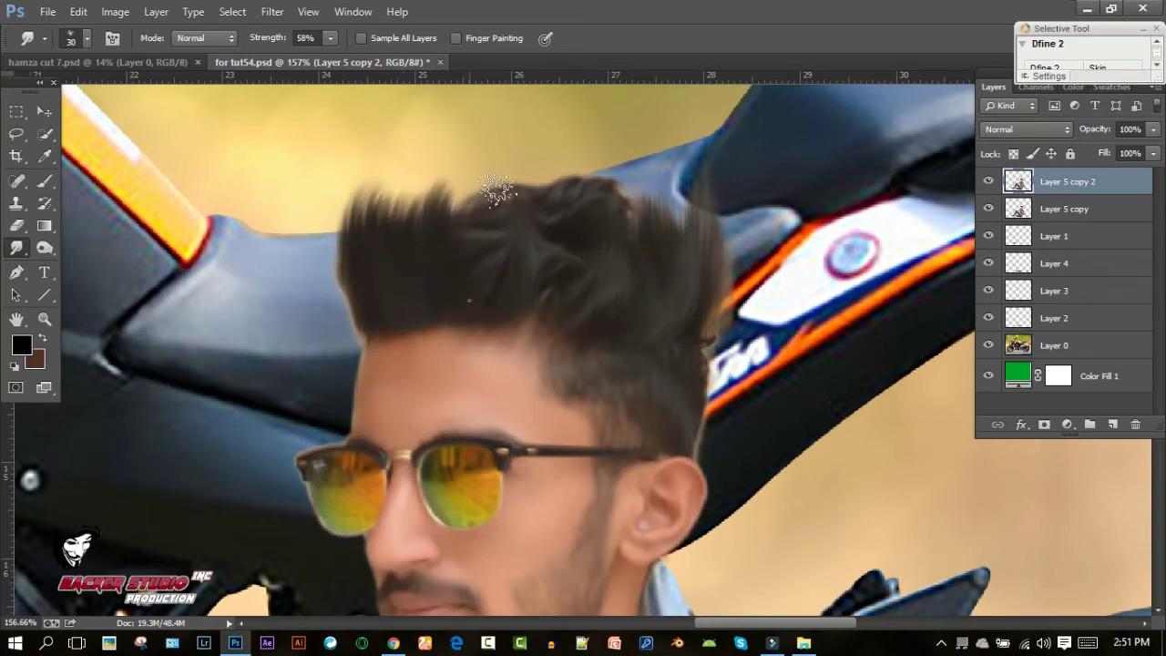
{"action": "left_click_drag", "start_coordinate": [455, 274], "coordinate": [464, 186]}
{"action": "left_click_drag", "start_coordinate": [536, 275], "coordinate": [601, 177]}
{"action": "left_click_drag", "start_coordinate": [633, 259], "coordinate": [642, 178]}
{"action": "left_click_drag", "start_coordinate": [674, 255], "coordinate": [669, 187]}
Step: Add more upward spikes along the top of the hair and reshape them
{"action": "left_click_drag", "start_coordinate": [478, 237], "coordinate": [499, 157]}
{"action": "left_click_drag", "start_coordinate": [512, 286], "coordinate": [588, 160]}
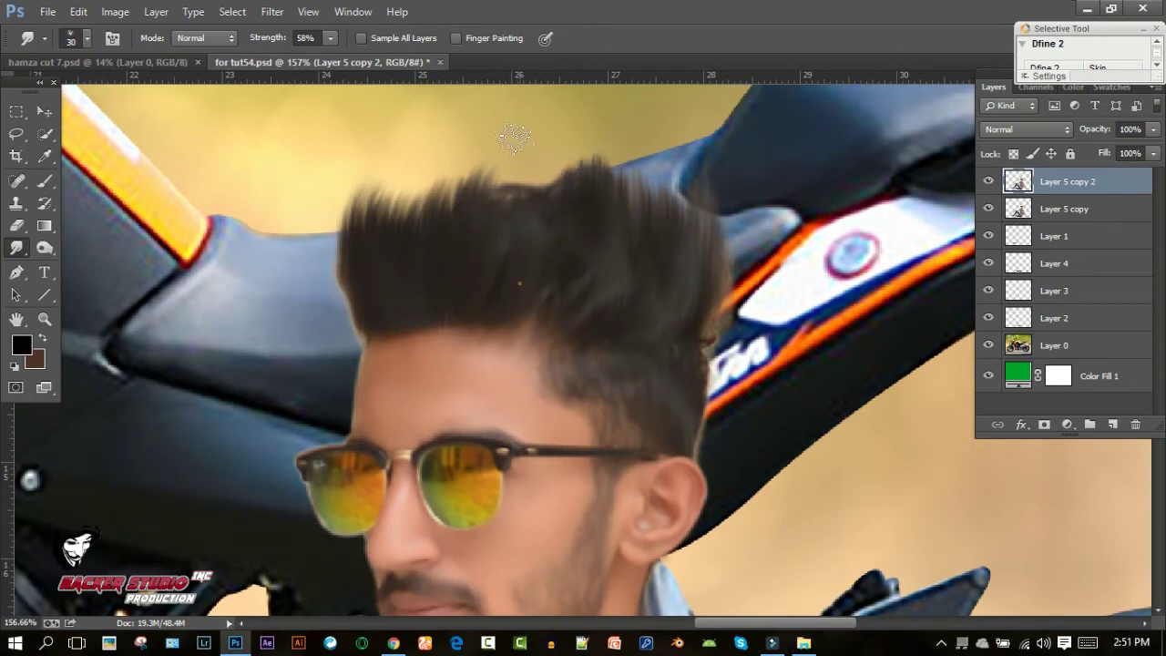
{"action": "mouse_move", "coordinate": [403, 248]}
{"action": "left_mouse_down"}
{"action": "mouse_move", "coordinate": [430, 189]}
{"action": "mouse_move", "coordinate": [404, 213]}
{"action": "mouse_move", "coordinate": [395, 182]}
{"action": "left_mouse_up"}
{"action": "left_click_drag", "start_coordinate": [446, 237], "coordinate": [466, 160]}
{"action": "mouse_move", "coordinate": [523, 264]}
{"action": "left_mouse_down"}
{"action": "mouse_move", "coordinate": [547, 169]}
{"action": "mouse_move", "coordinate": [531, 155]}
{"action": "left_mouse_up"}
{"action": "left_click_drag", "start_coordinate": [546, 228], "coordinate": [494, 203]}
Step: Fit the photo on screen, refine the hair's top edge, and select Layer 5 copy
{"action": "key", "text": "ctrl+0"}
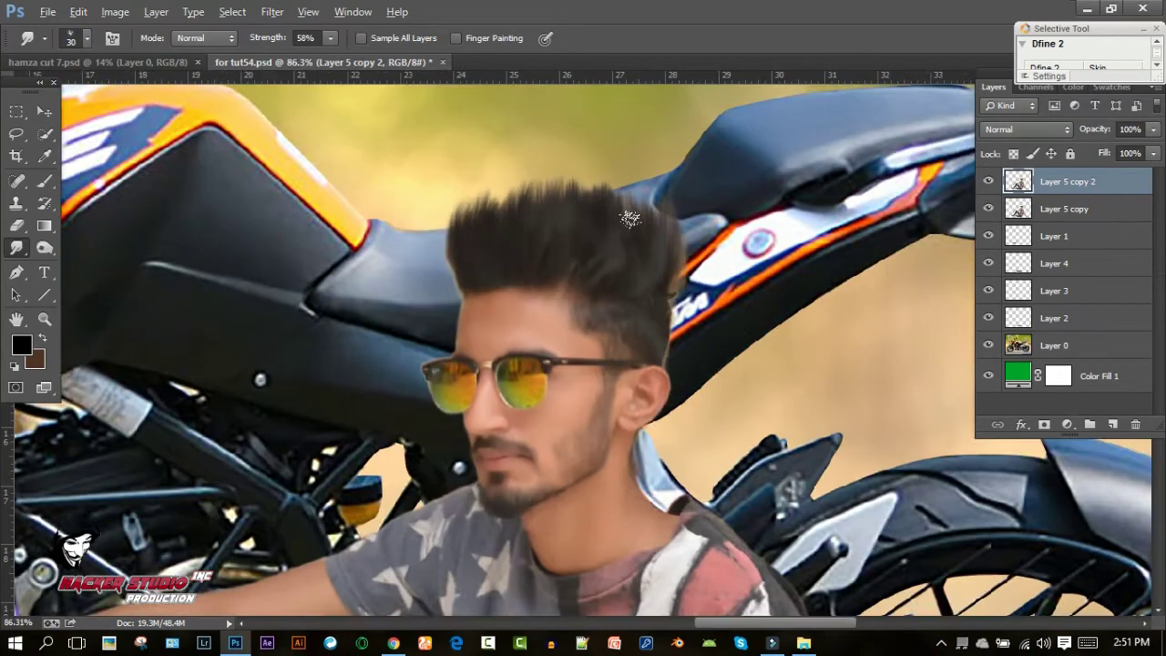
{"action": "scroll", "coordinate": [670, 296], "scroll_direction": "up", "scroll_amount": 3}
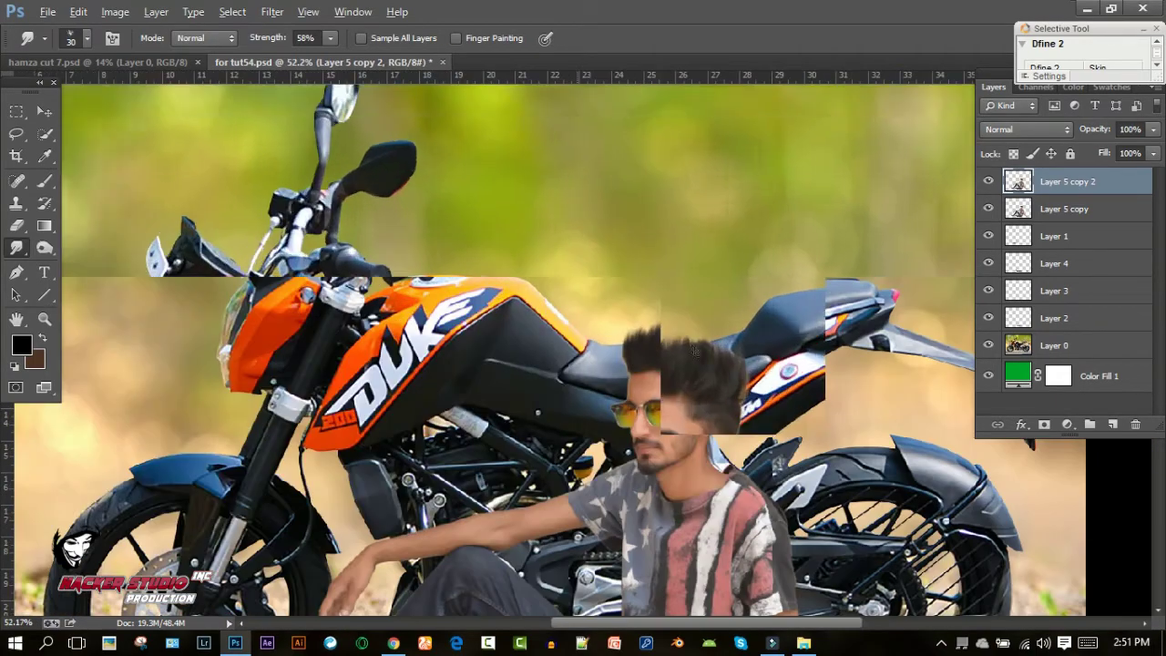
{"action": "scroll", "coordinate": [670, 296], "scroll_direction": "up", "scroll_amount": 2}
{"action": "scroll", "coordinate": [669, 296], "scroll_direction": "up", "scroll_amount": 2}
{"action": "mouse_move", "coordinate": [599, 416]}
{"action": "left_mouse_down"}
{"action": "mouse_move", "coordinate": [638, 342]}
{"action": "mouse_move", "coordinate": [653, 362]}
{"action": "left_mouse_up"}
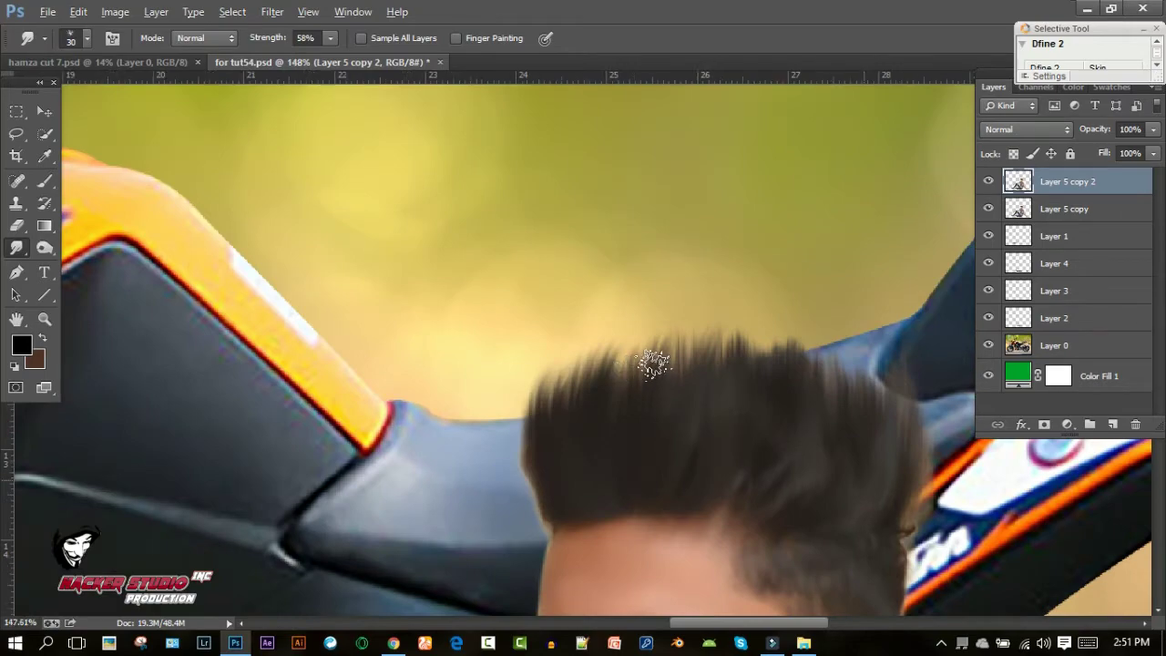
{"action": "scroll", "coordinate": [653, 362], "scroll_direction": "down", "scroll_amount": 3}
{"action": "scroll", "coordinate": [770, 426], "scroll_direction": "down", "scroll_amount": 2}
{"action": "scroll", "coordinate": [770, 426], "scroll_direction": "down", "scroll_amount": 1}
{"action": "scroll", "coordinate": [769, 428], "scroll_direction": "up", "scroll_amount": 3}
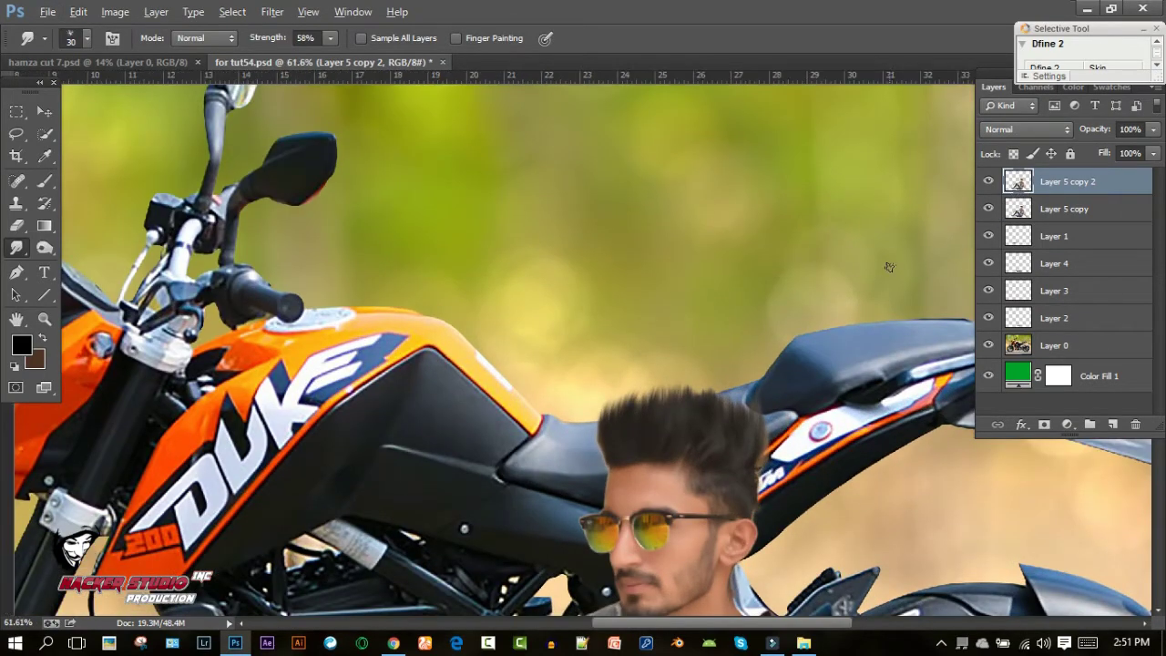
{"action": "key", "text": "ctrl+0"}
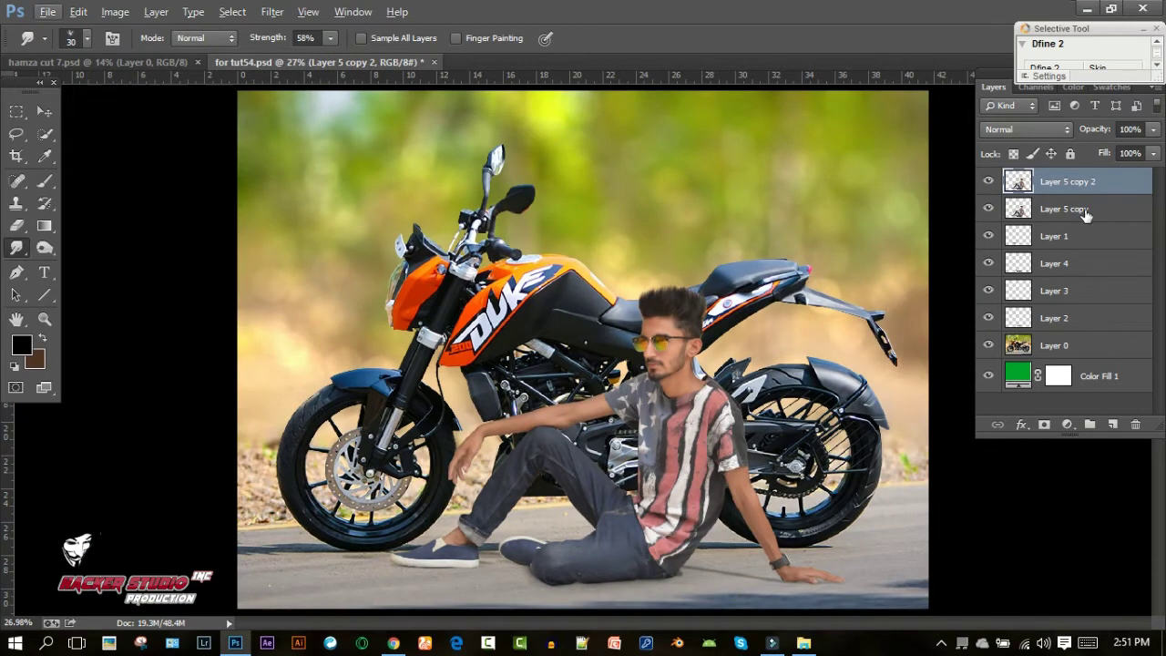
{"action": "left_click", "coordinate": [1087, 209], "text": "shift"}
Step: Delete Layer 5 copy; in Camera Raw set Highlights -100, Shadows +75, Whites +17, Blacks -10, Vibrance +72
{"action": "key", "text": "ctrl+e"}
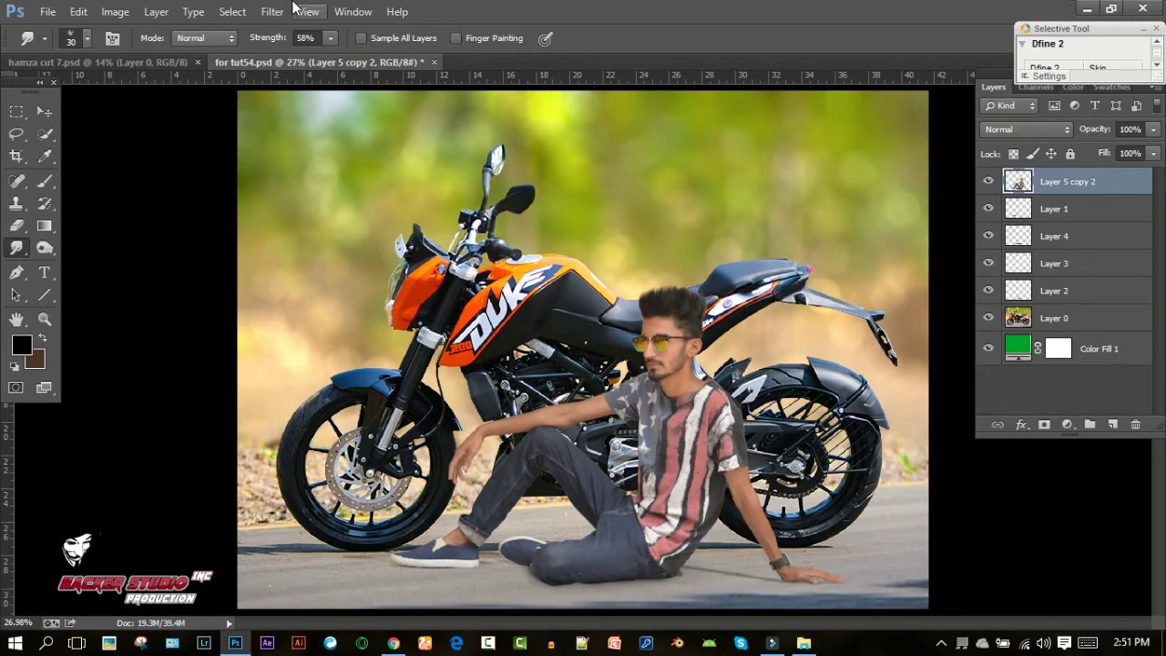
{"action": "left_click", "coordinate": [273, 11]}
{"action": "left_click", "coordinate": [307, 109]}
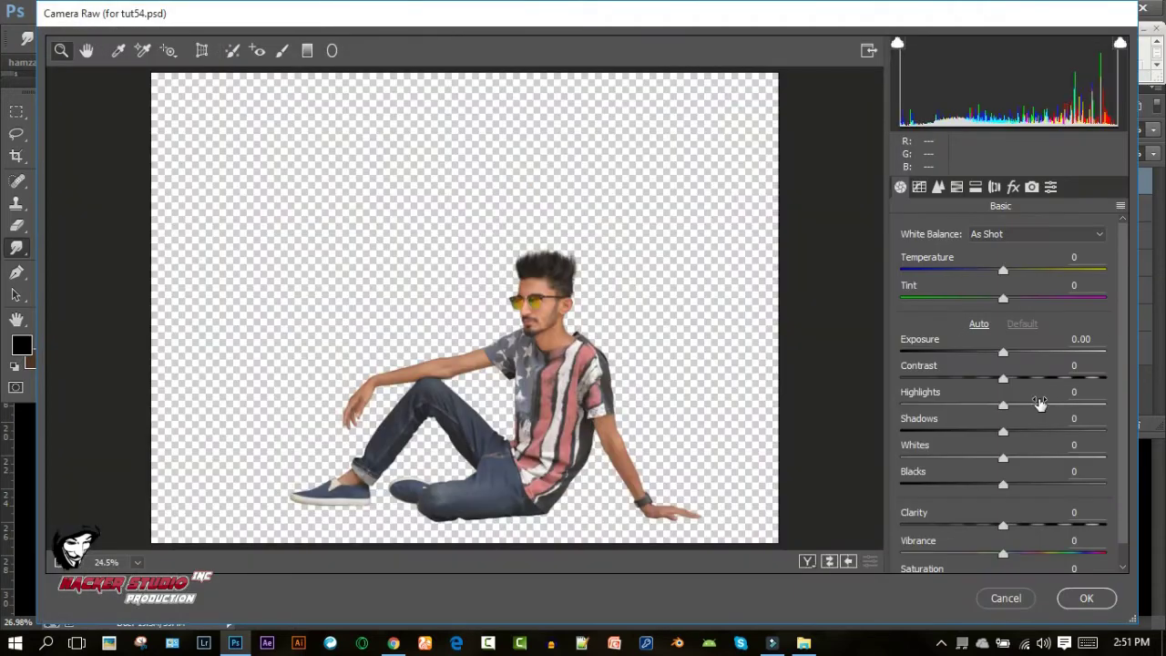
{"action": "left_click_drag", "start_coordinate": [1000, 406], "coordinate": [857, 416]}
{"action": "mouse_move", "coordinate": [1072, 431]}
{"action": "left_mouse_down"}
{"action": "mouse_move", "coordinate": [1106, 431]}
{"action": "mouse_move", "coordinate": [1068, 431]}
{"action": "left_mouse_up"}
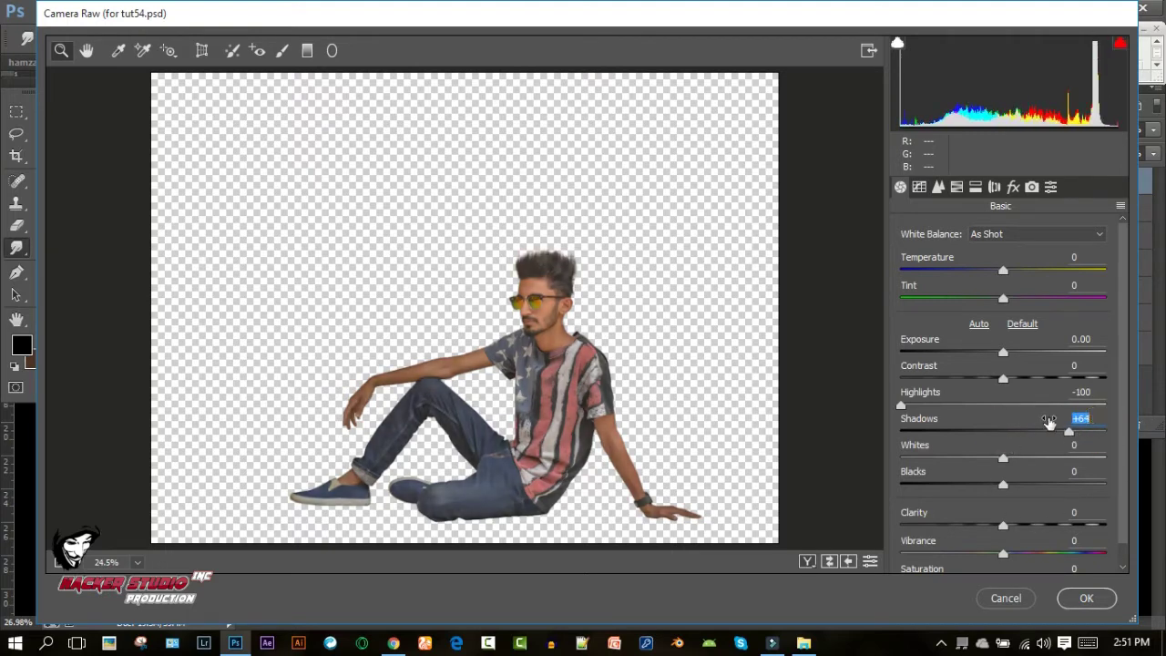
{"action": "left_click", "coordinate": [1079, 430]}
{"action": "left_click", "coordinate": [993, 484]}
{"action": "left_click_drag", "start_coordinate": [1002, 458], "coordinate": [1019, 459]}
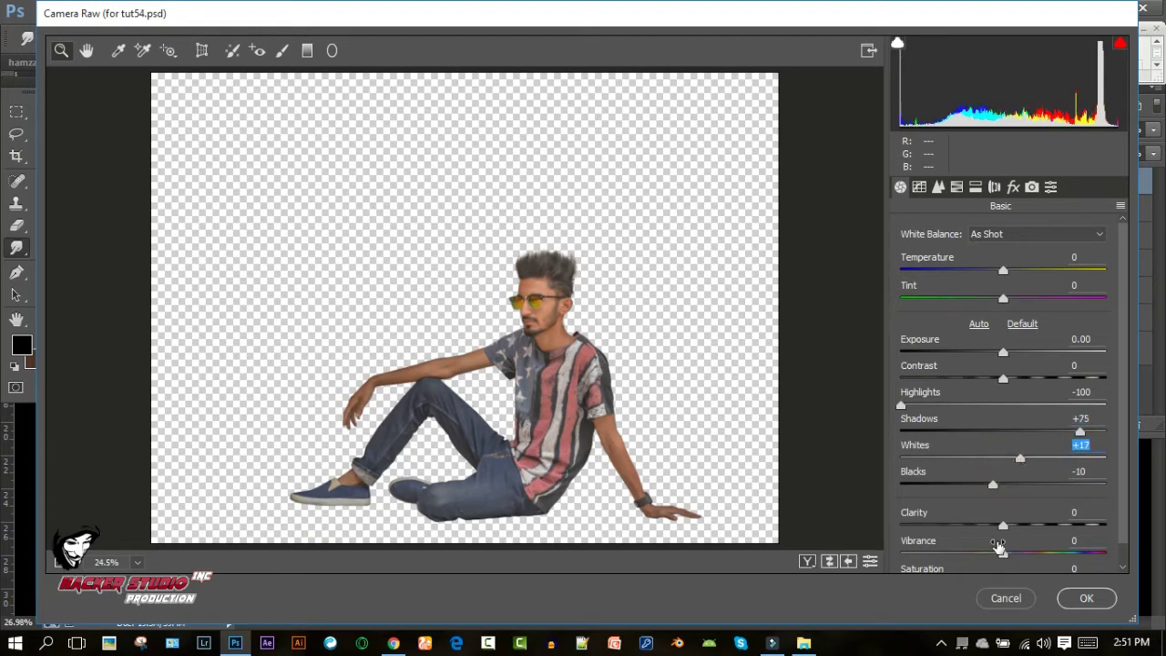
{"action": "left_click_drag", "start_coordinate": [1003, 553], "coordinate": [1078, 553]}
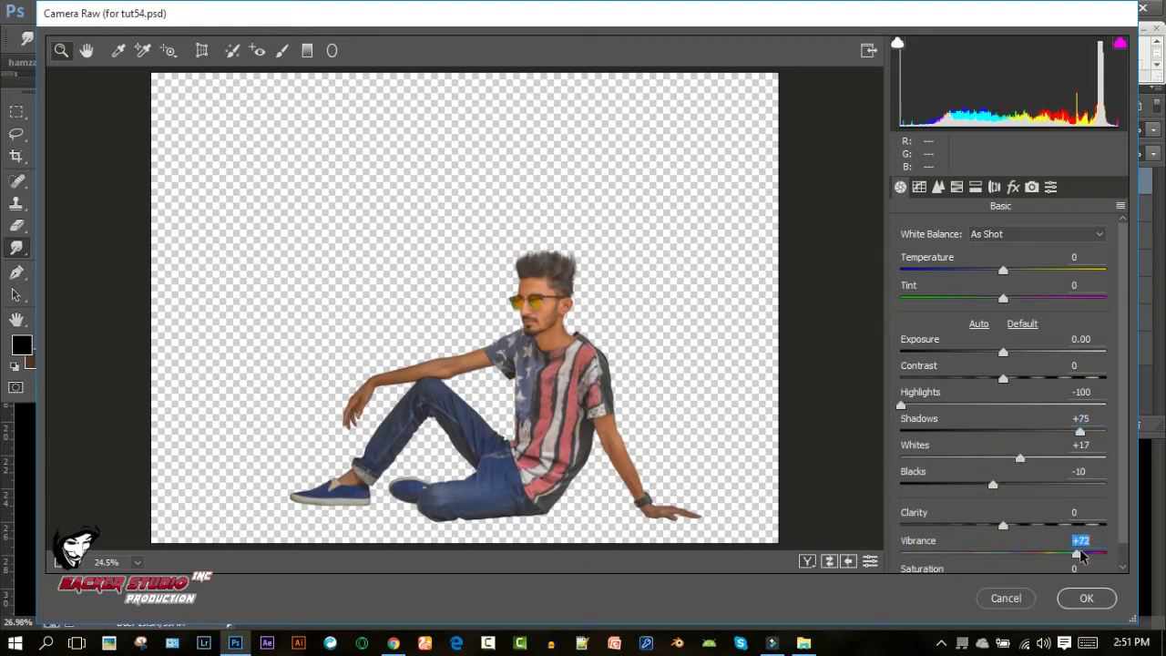
Step: Set oranges to saturation -21 and luminance +50, boost blues saturation, and apply the grade
{"action": "left_click", "coordinate": [957, 187]}
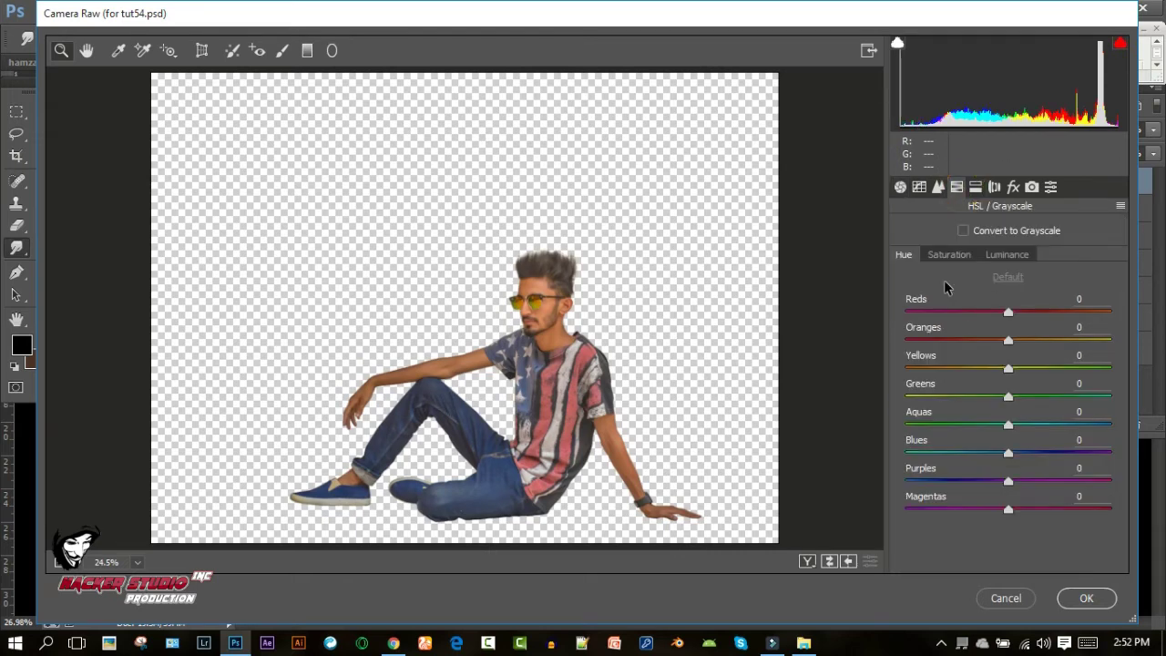
{"action": "left_click", "coordinate": [952, 254]}
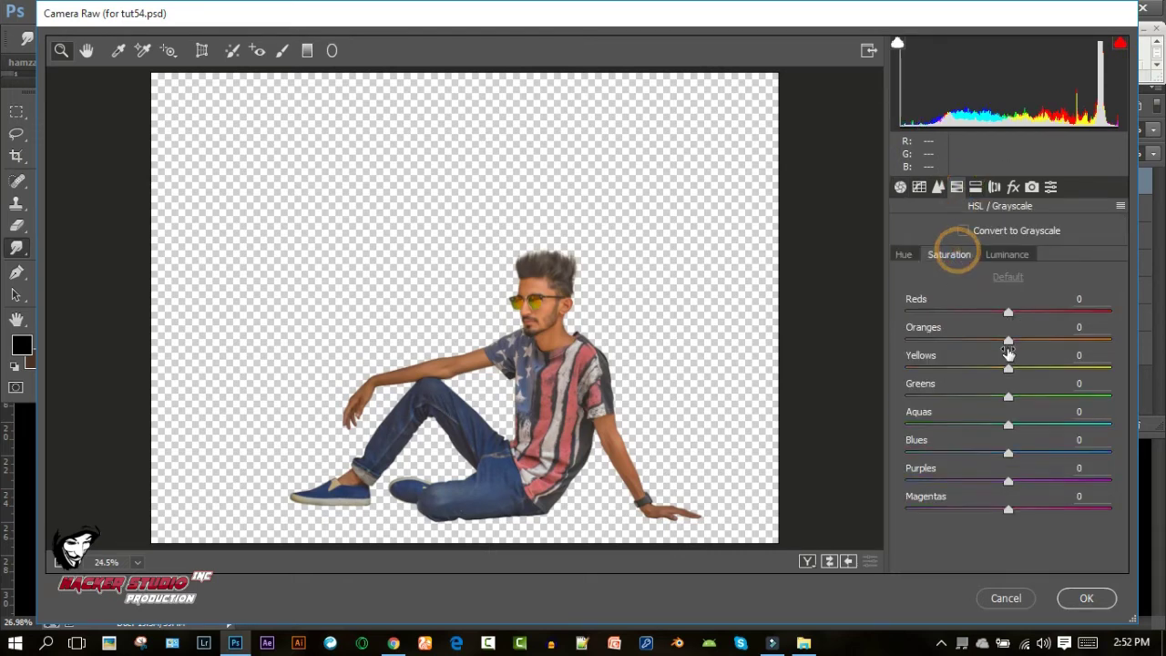
{"action": "left_click", "coordinate": [1002, 256]}
{"action": "left_click_drag", "start_coordinate": [1009, 339], "coordinate": [1052, 340]}
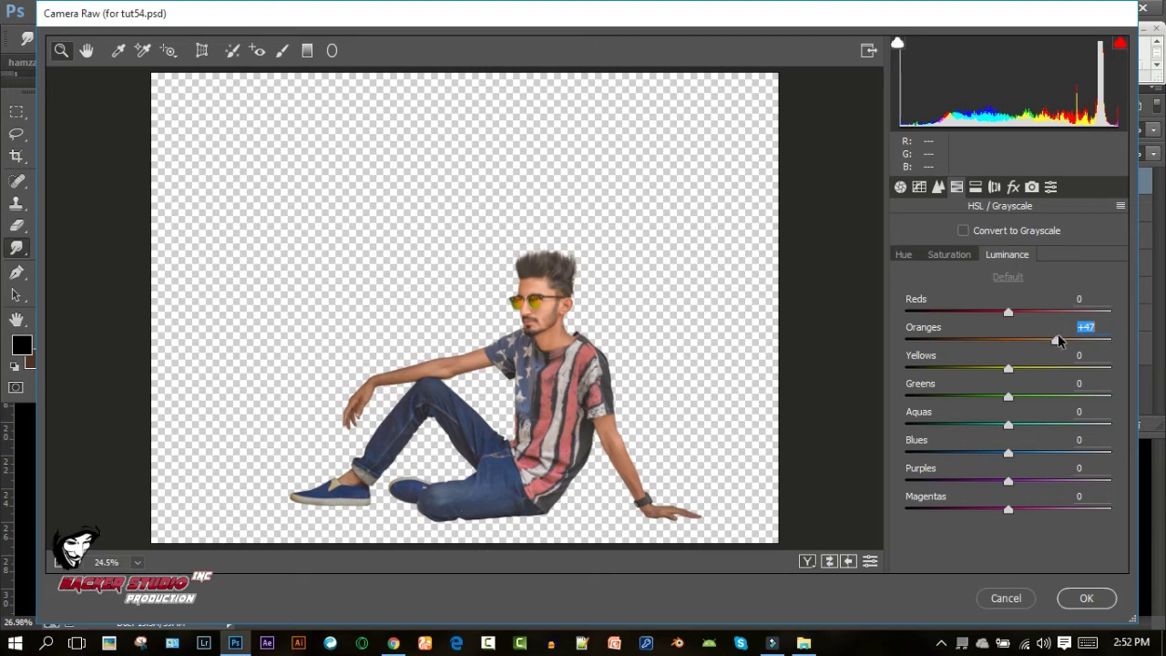
{"action": "left_click", "coordinate": [951, 254]}
{"action": "left_click", "coordinate": [994, 341]}
{"action": "left_click", "coordinate": [1006, 255]}
{"action": "left_click", "coordinate": [1065, 341]}
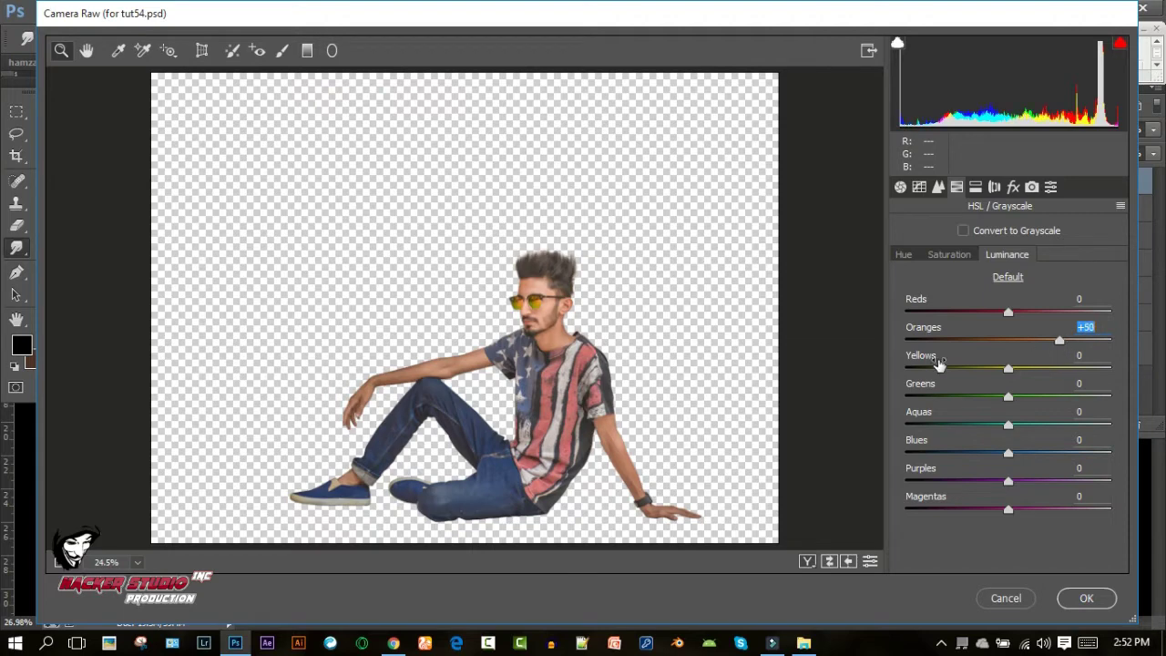
{"action": "left_click", "coordinate": [943, 258]}
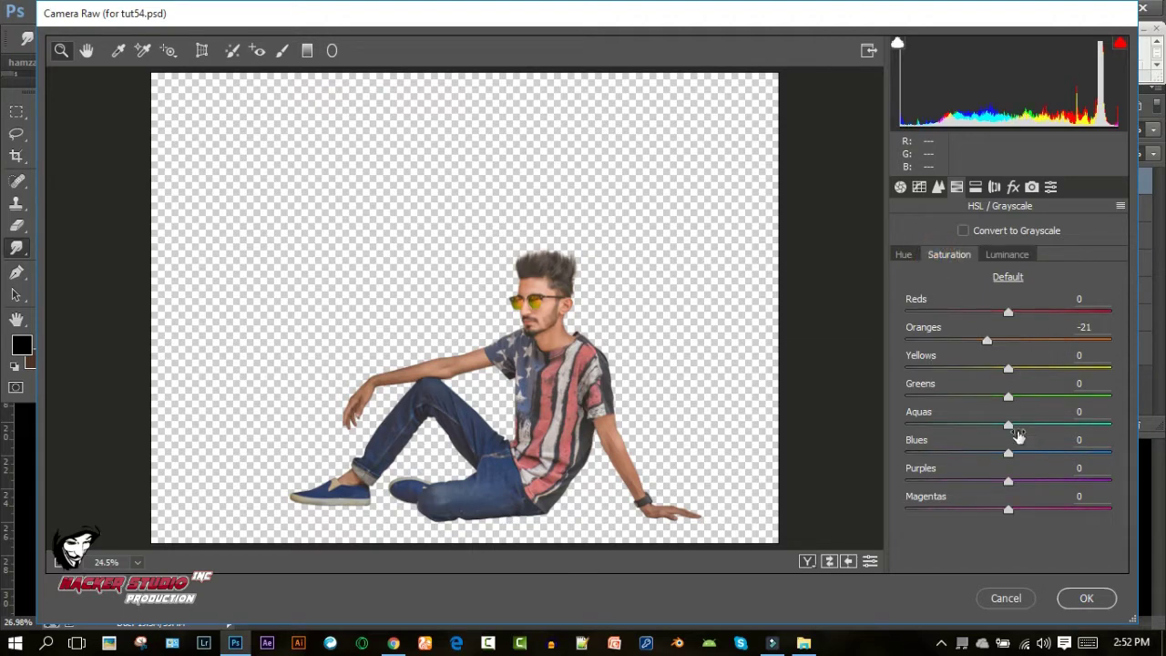
{"action": "left_click_drag", "start_coordinate": [1009, 452], "coordinate": [1049, 453]}
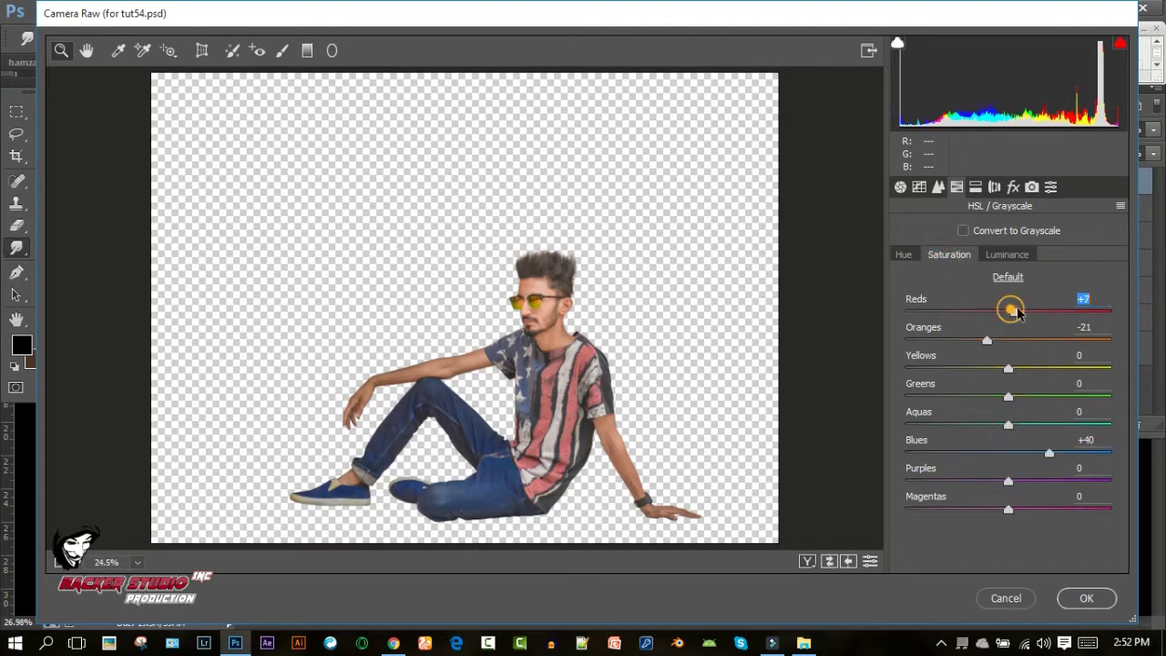
{"action": "left_click", "coordinate": [1085, 599]}
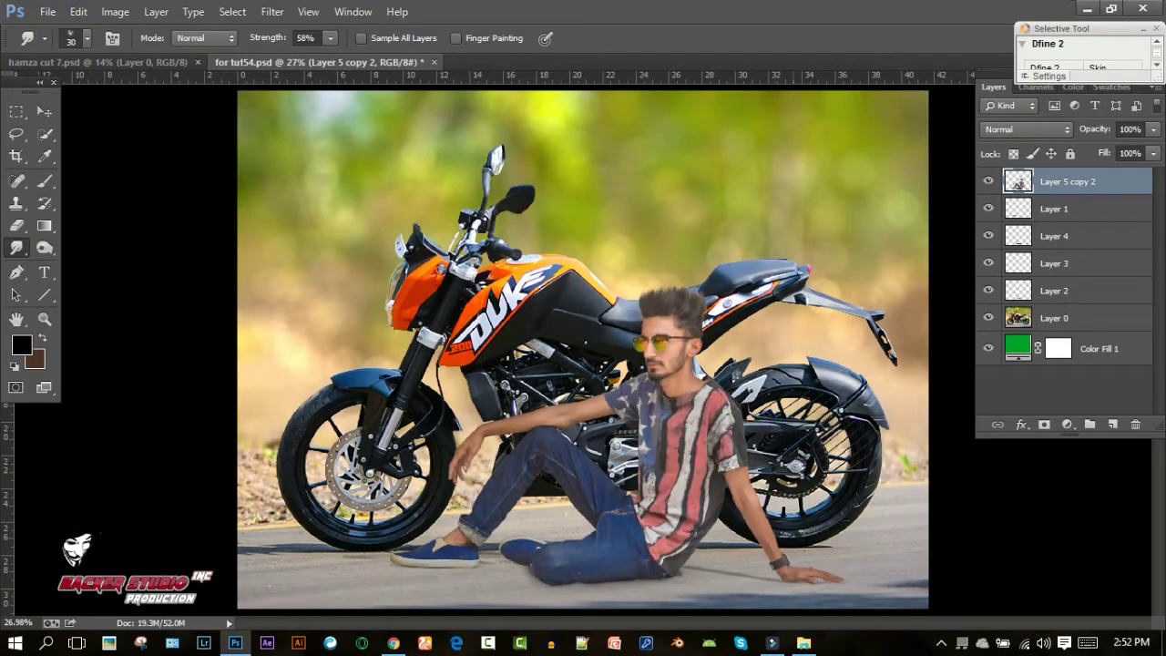
Step: Open Camera Raw on Layer 0, add Clarity +18, and shift the Greens hue to -70
{"action": "left_click", "coordinate": [1071, 323]}
{"action": "left_click", "coordinate": [272, 11]}
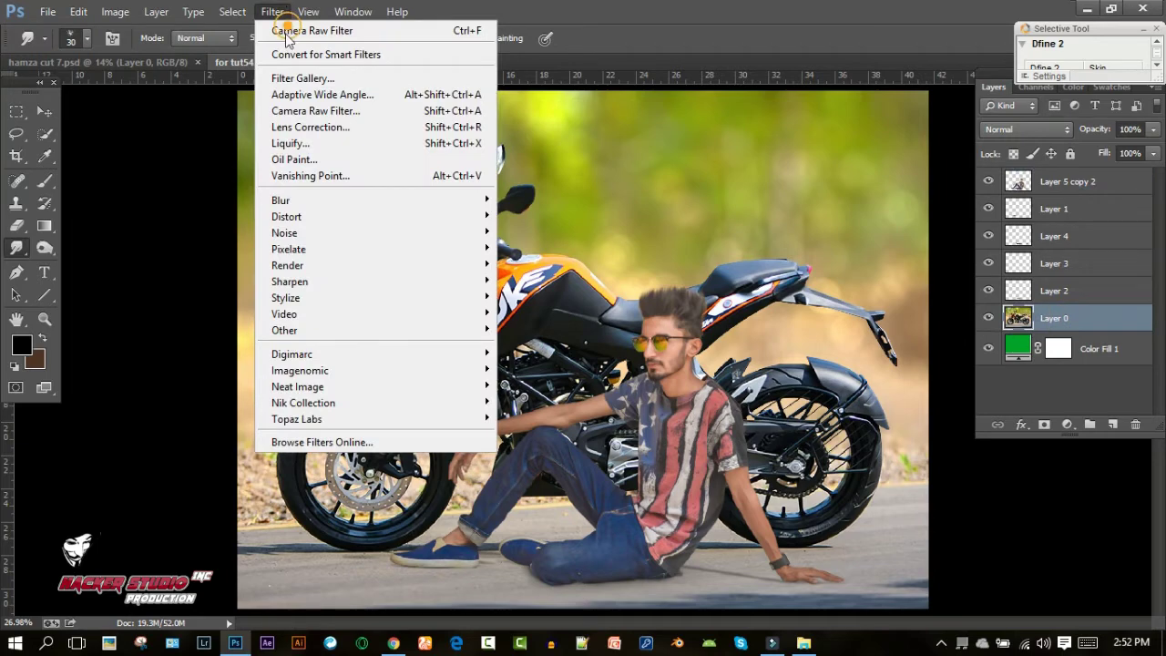
{"action": "left_click", "coordinate": [314, 113]}
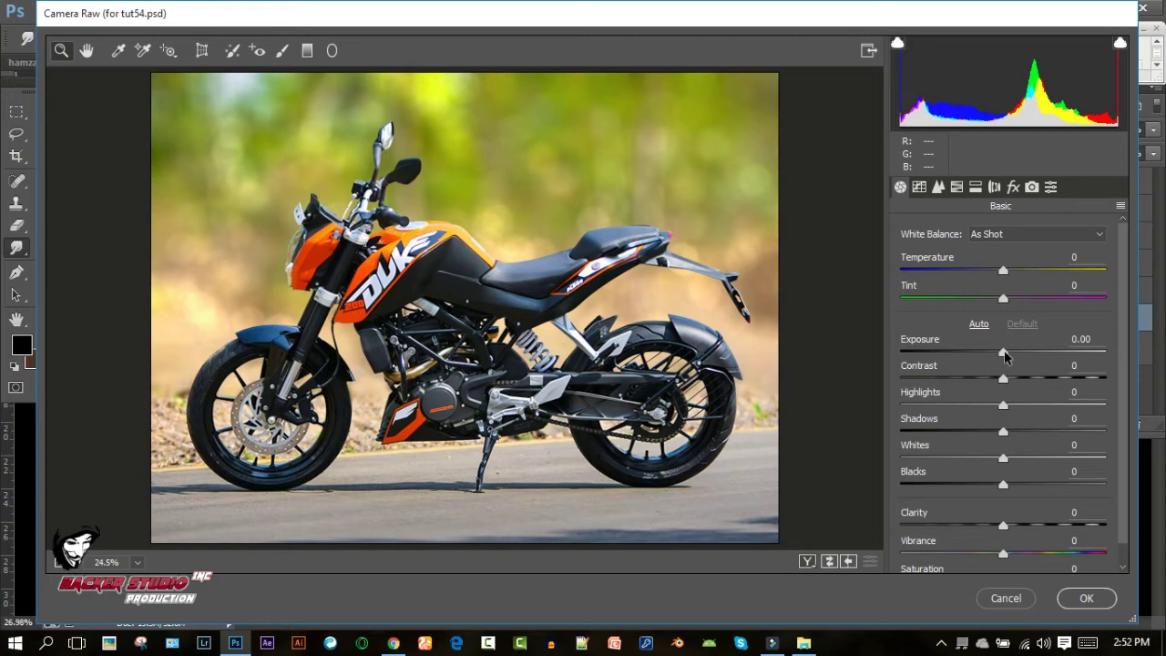
{"action": "left_click_drag", "start_coordinate": [1003, 526], "coordinate": [1021, 526]}
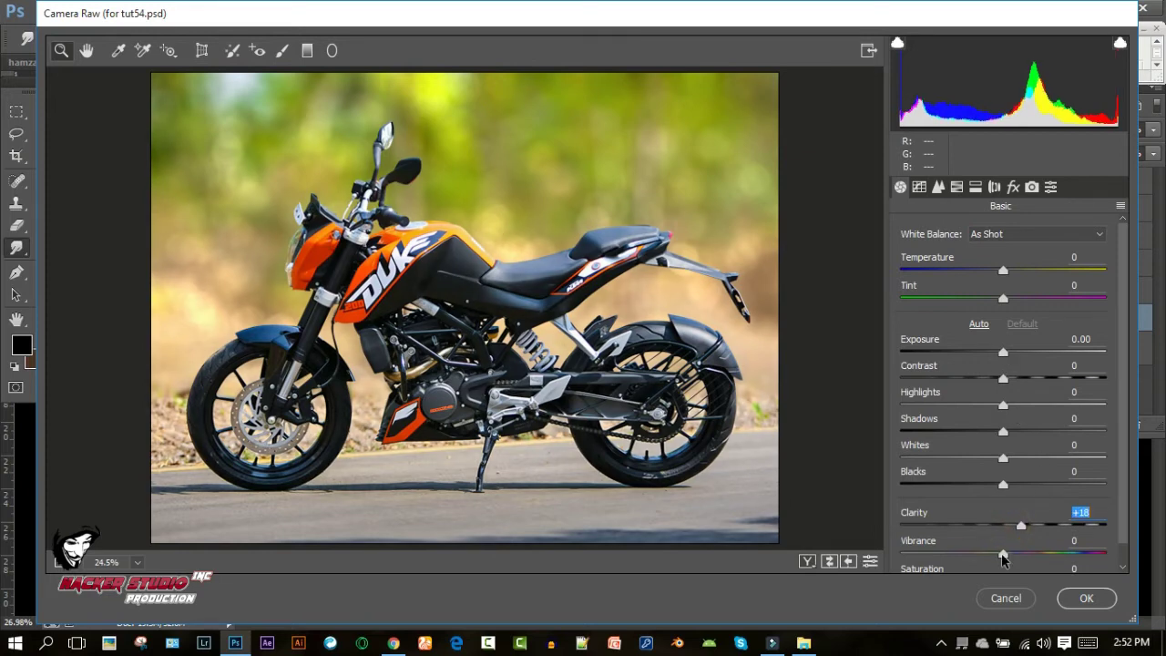
{"action": "left_click", "coordinate": [958, 187]}
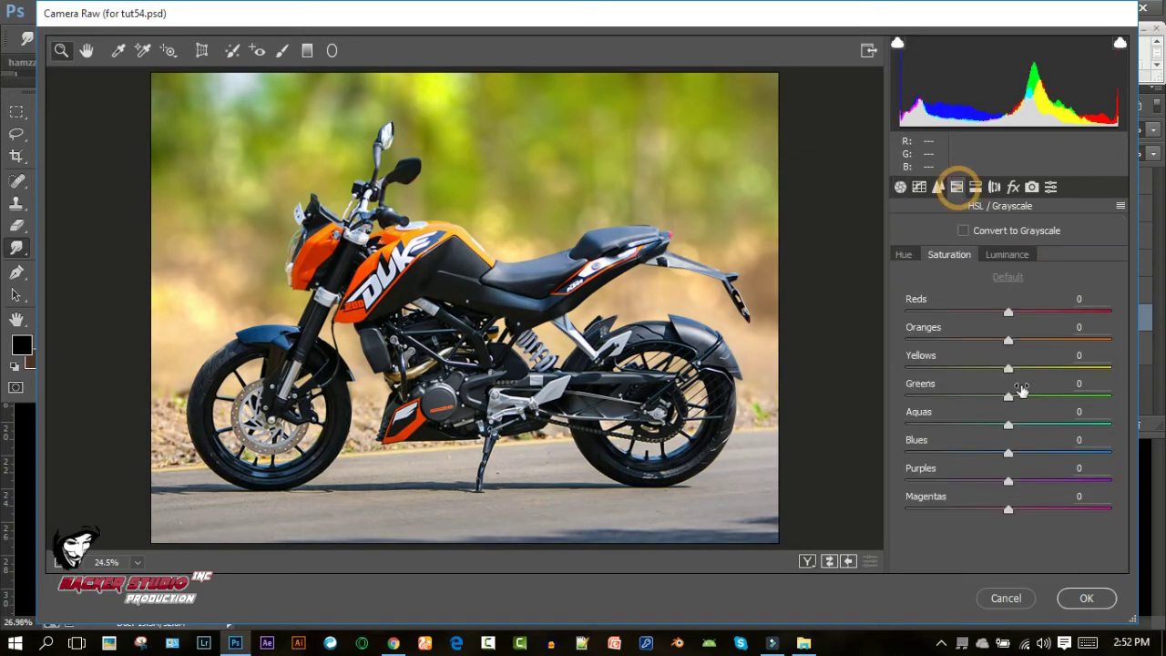
{"action": "left_click", "coordinate": [998, 254]}
{"action": "left_click", "coordinate": [942, 254]}
{"action": "left_click", "coordinate": [903, 254]}
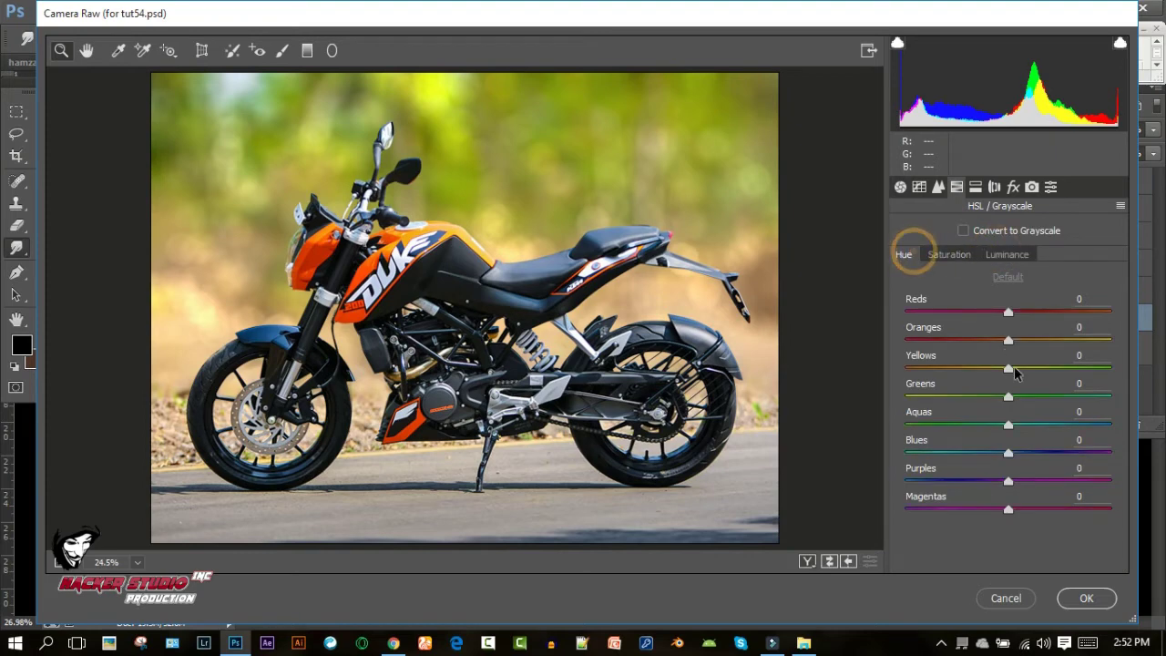
{"action": "left_click_drag", "start_coordinate": [1007, 398], "coordinate": [936, 398]}
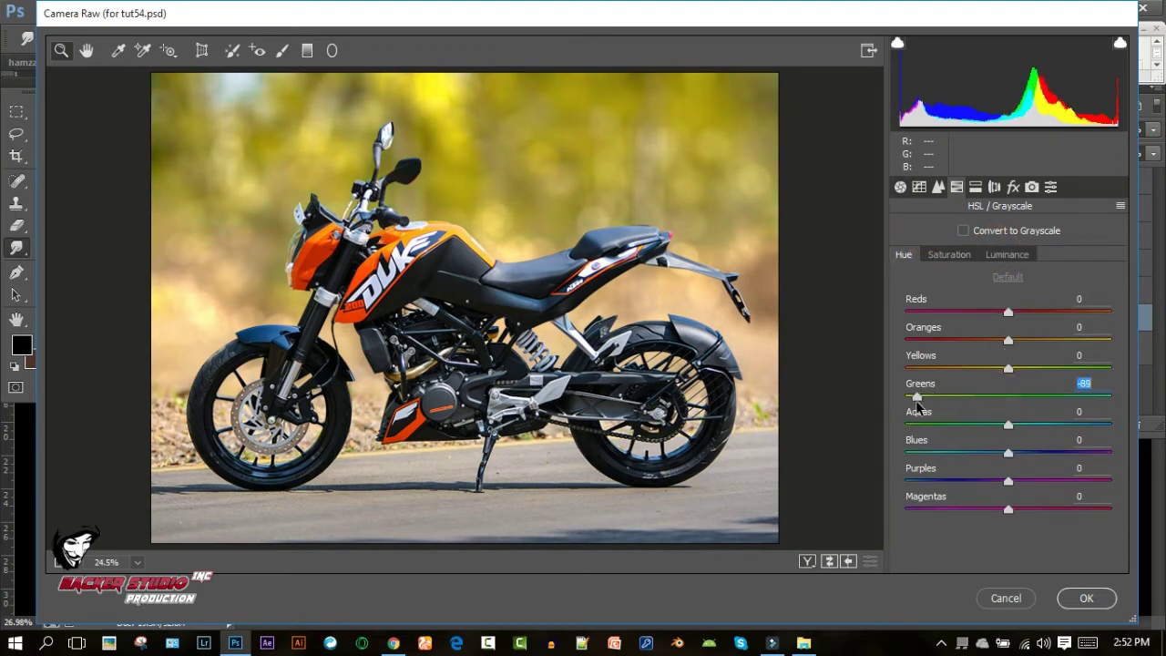
Step: Raise Contrast, Shadows and Whites and deepen the Blacks of the bike photo
{"action": "left_click", "coordinate": [899, 187]}
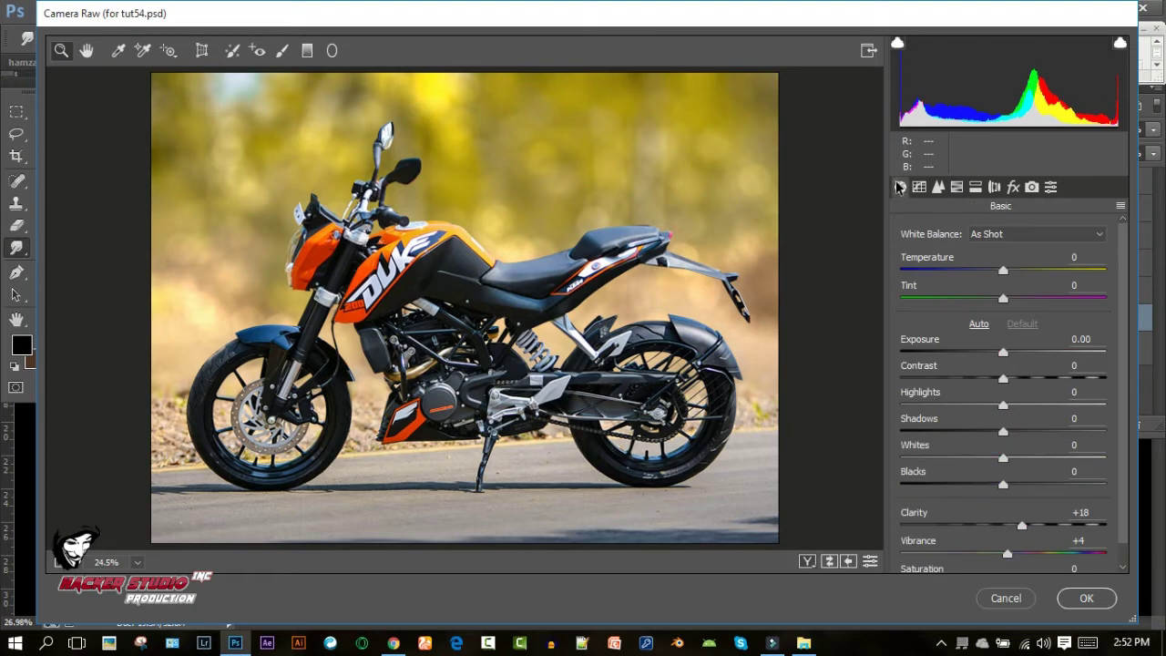
{"action": "left_click_drag", "start_coordinate": [1004, 379], "coordinate": [1015, 379]}
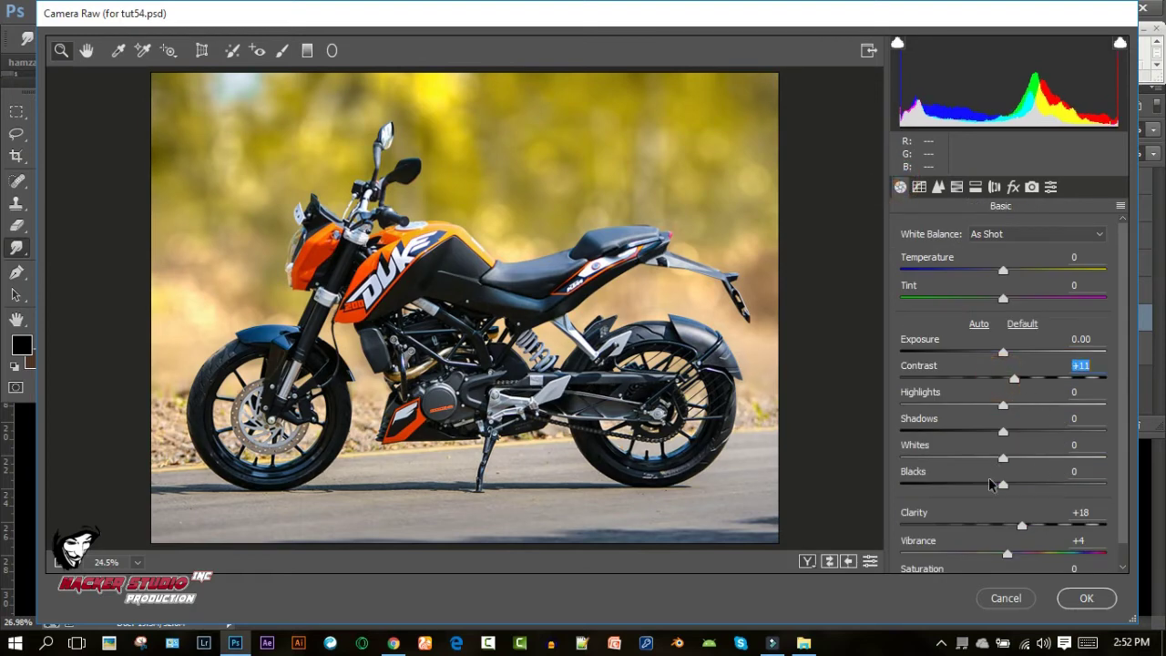
{"action": "mouse_move", "coordinate": [993, 489]}
{"action": "left_mouse_down"}
{"action": "mouse_move", "coordinate": [1019, 458]}
{"action": "mouse_move", "coordinate": [989, 484]}
{"action": "left_mouse_up"}
{"action": "left_click_drag", "start_coordinate": [1003, 432], "coordinate": [1049, 433]}
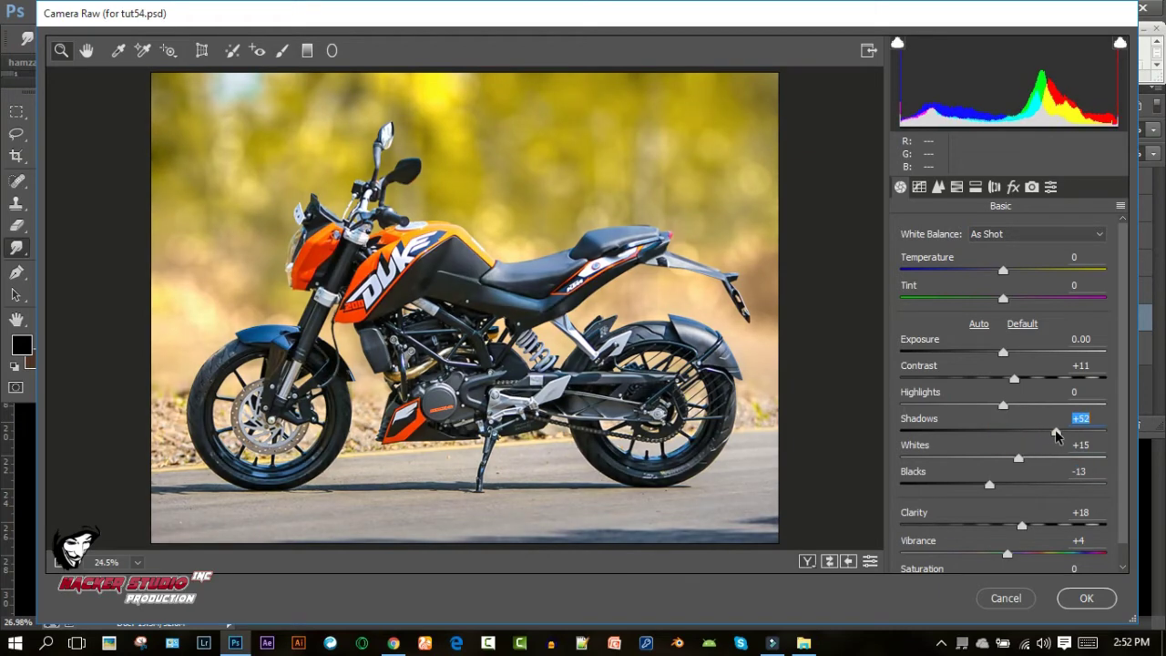
Step: Add a graduated filter rising from the bottom with Highlights -100 and apply the grade
{"action": "left_click", "coordinate": [308, 51]}
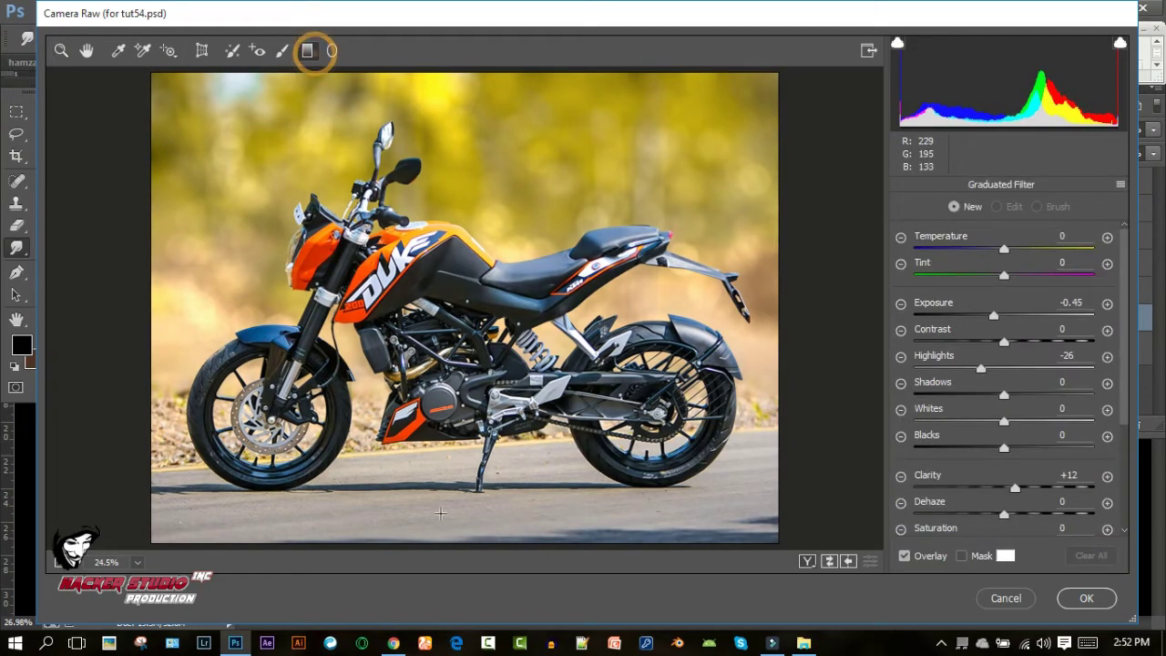
{"action": "left_click_drag", "start_coordinate": [448, 543], "coordinate": [450, 410]}
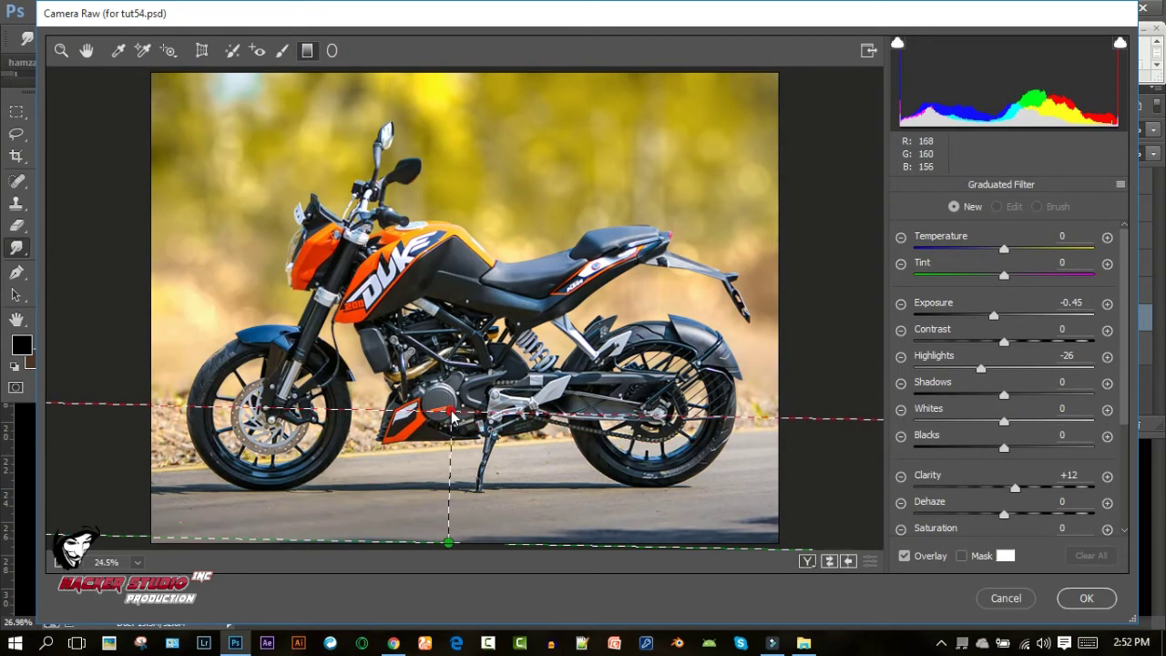
{"action": "double_click", "coordinate": [1001, 316]}
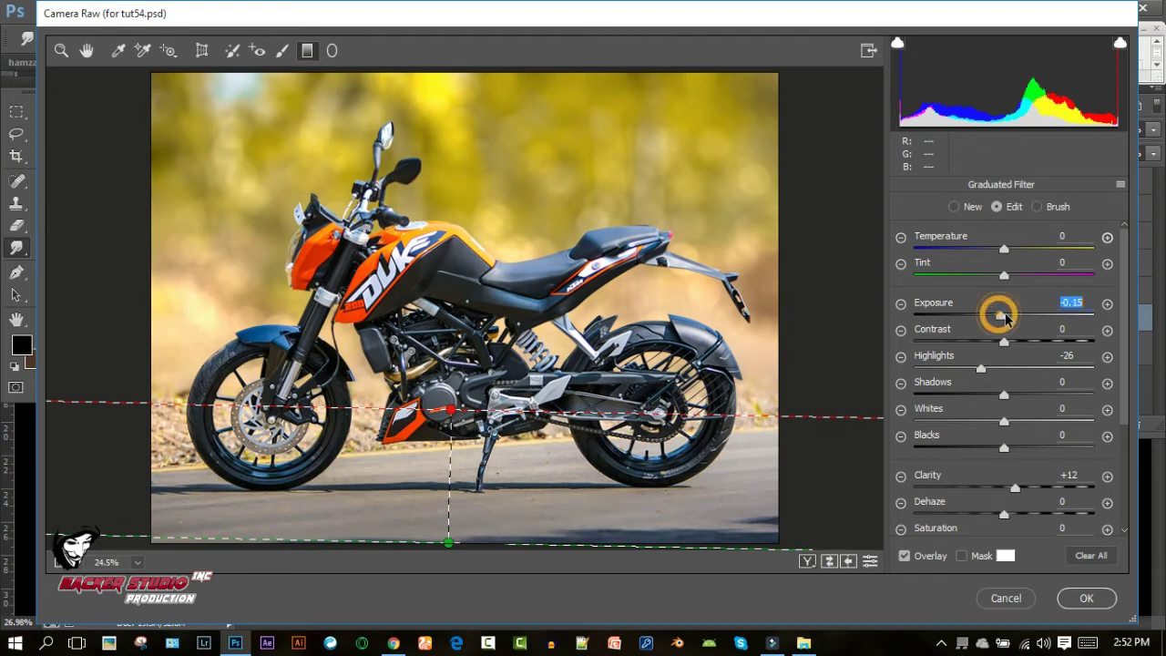
{"action": "left_click_drag", "start_coordinate": [979, 368], "coordinate": [882, 374]}
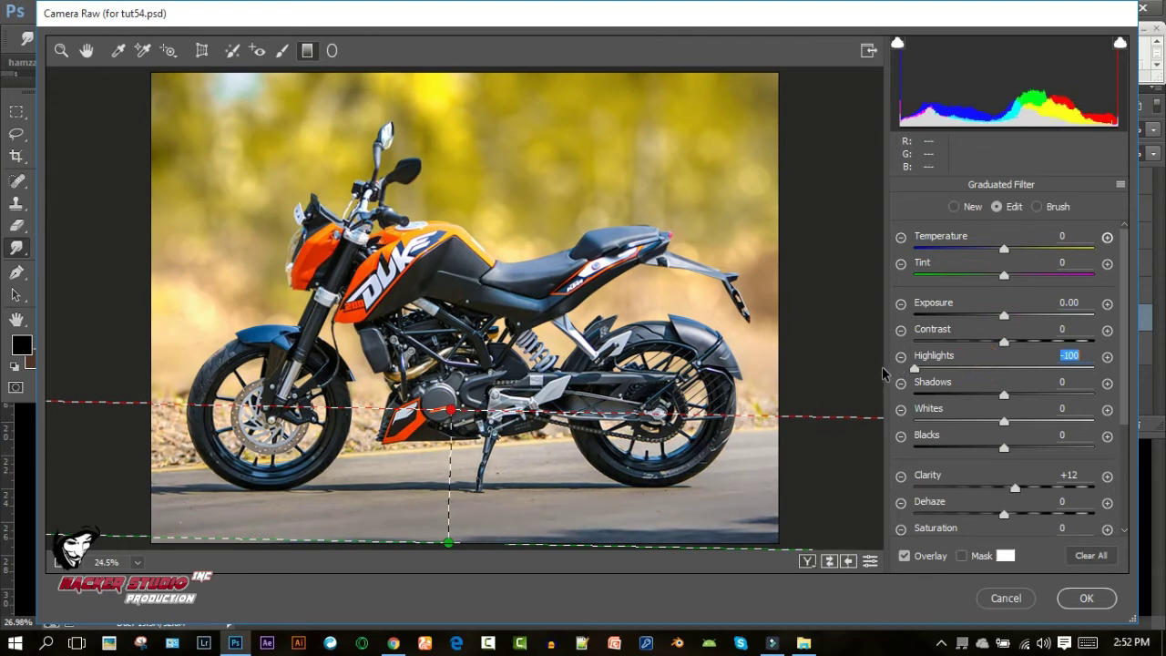
{"action": "left_click", "coordinate": [1016, 483]}
{"action": "left_click", "coordinate": [1093, 598]}
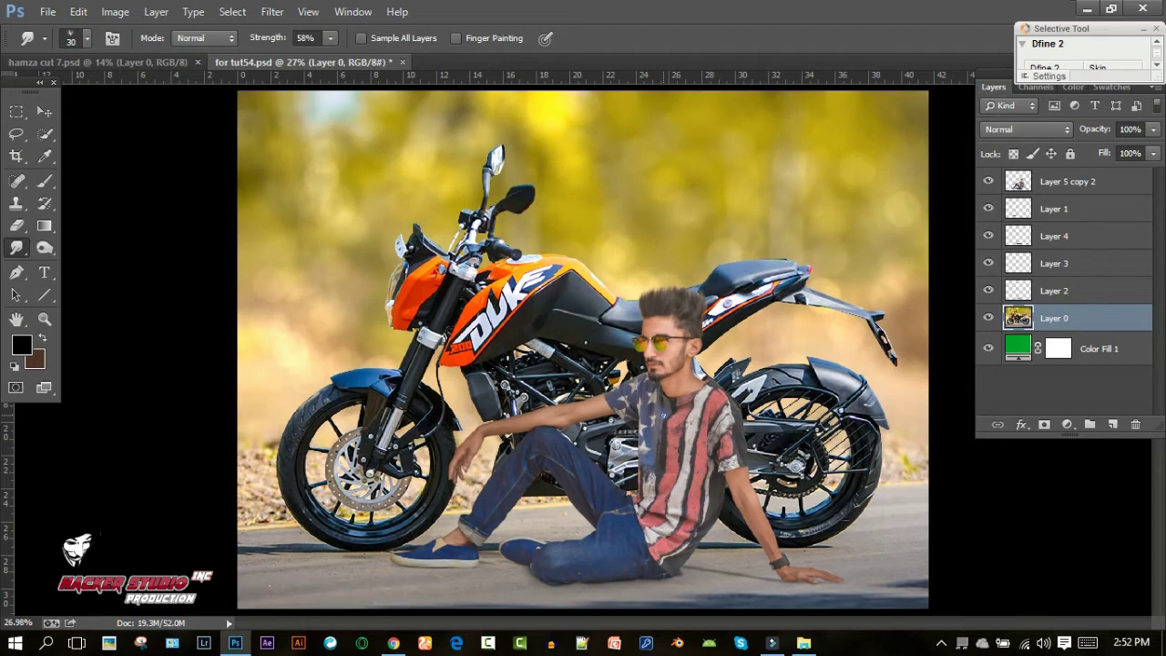
Step: Merge Layers 1 through 4 into a single Layer 1
{"action": "left_click", "coordinate": [1082, 208]}
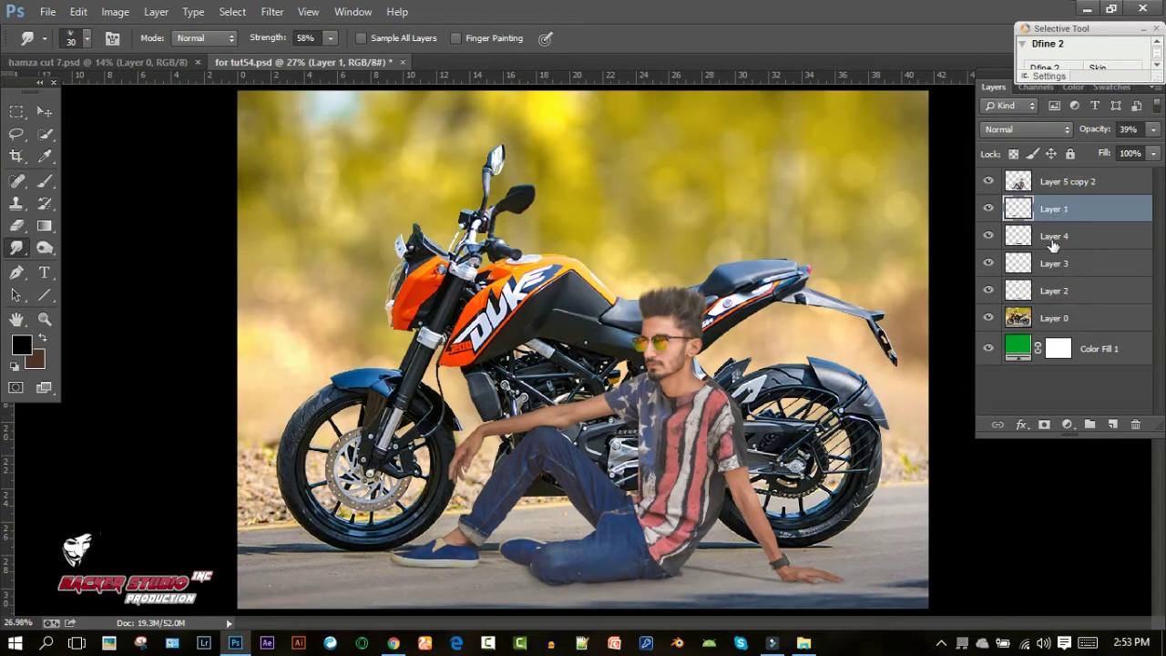
{"action": "left_click", "coordinate": [1068, 263], "text": "shift"}
{"action": "left_click", "coordinate": [1073, 291], "text": "shift"}
{"action": "right_click", "coordinate": [1073, 296]}
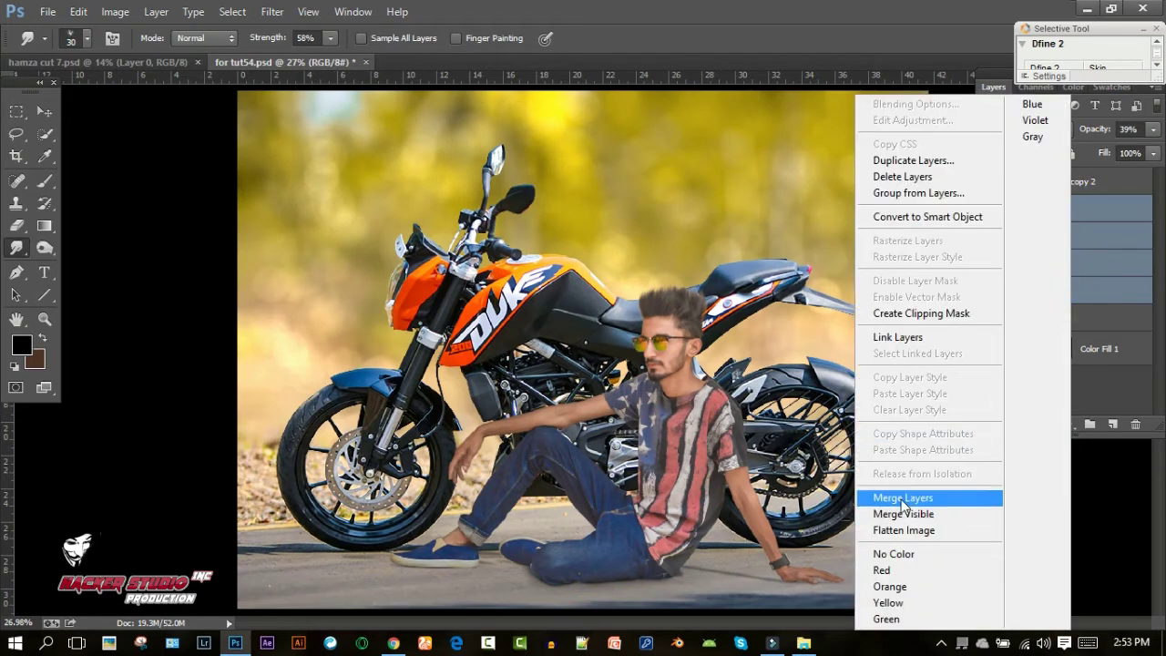
{"action": "left_click", "coordinate": [906, 495]}
Step: Add a new top Layer 2 filled with the whole composite via Apply Image, and save
{"action": "left_click", "coordinate": [1093, 183]}
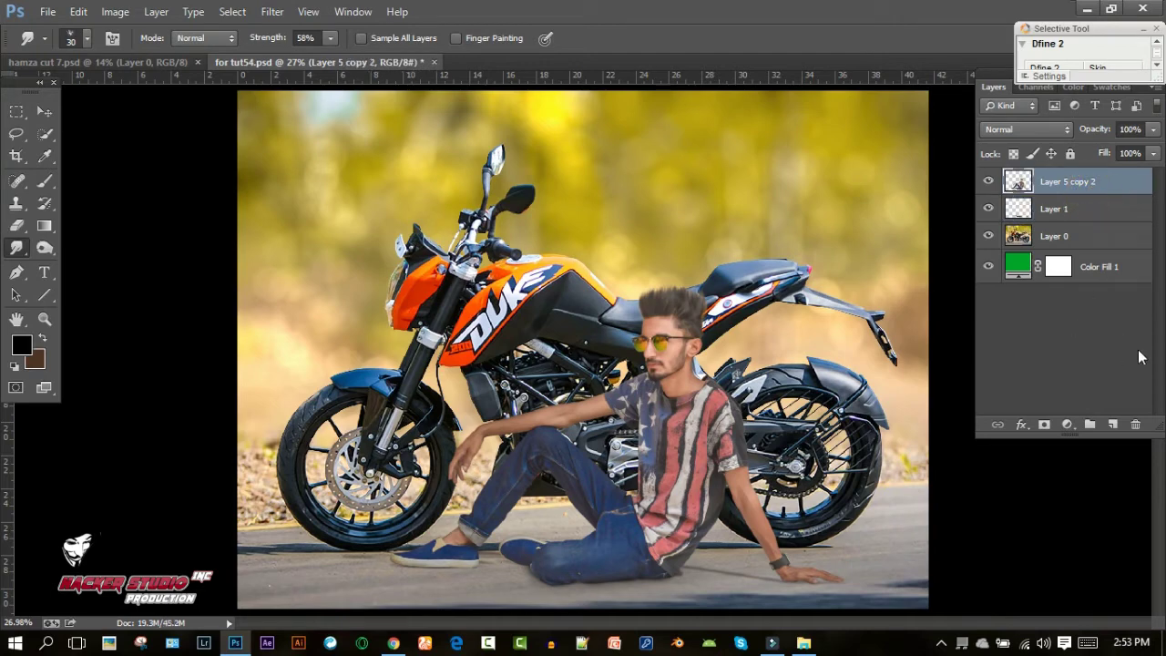
{"action": "left_click", "coordinate": [1111, 422]}
{"action": "left_click", "coordinate": [115, 11]}
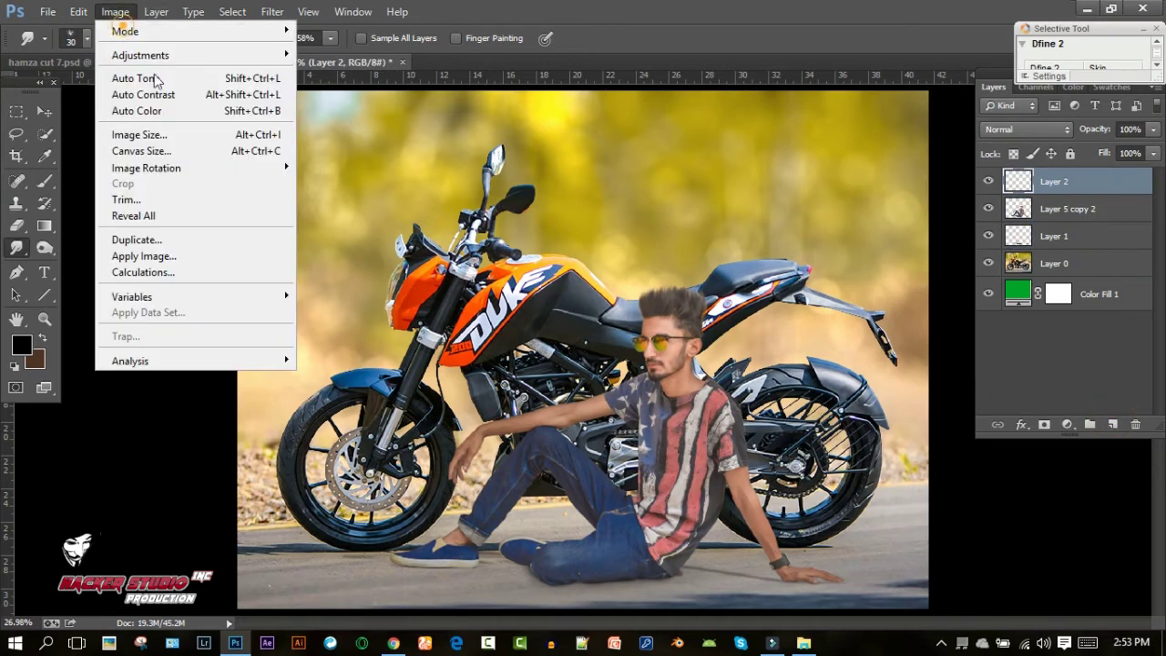
{"action": "left_click", "coordinate": [163, 256]}
{"action": "key", "text": "Return"}
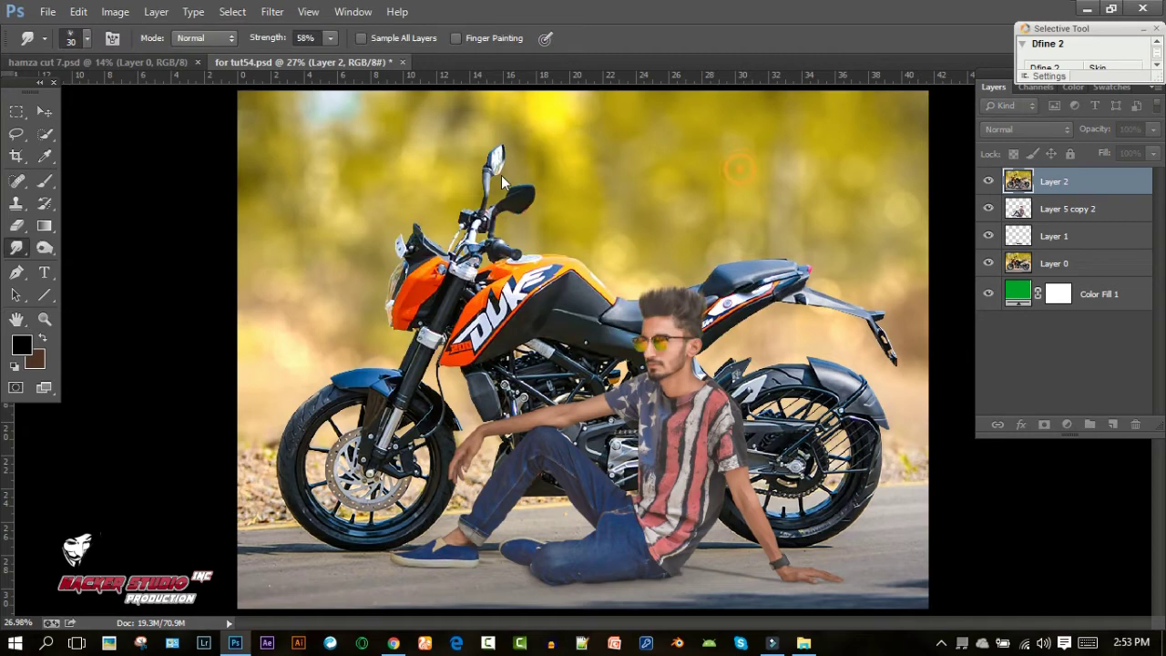
{"action": "key", "text": "ctrl+s"}
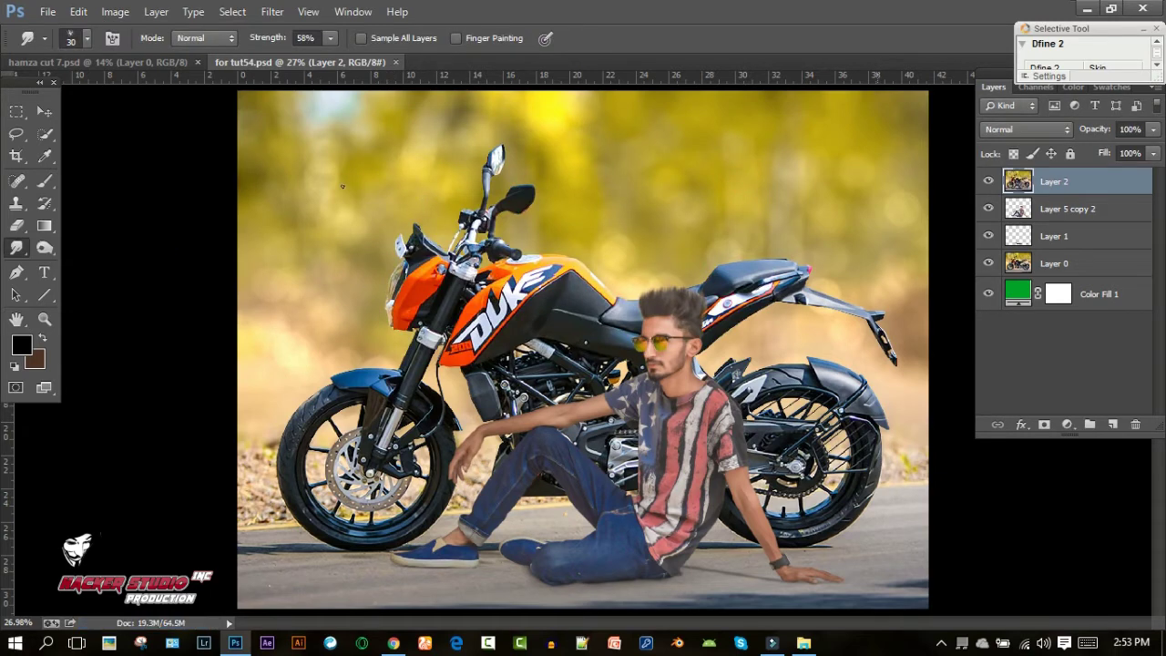
{"action": "left_click", "coordinate": [272, 11]}
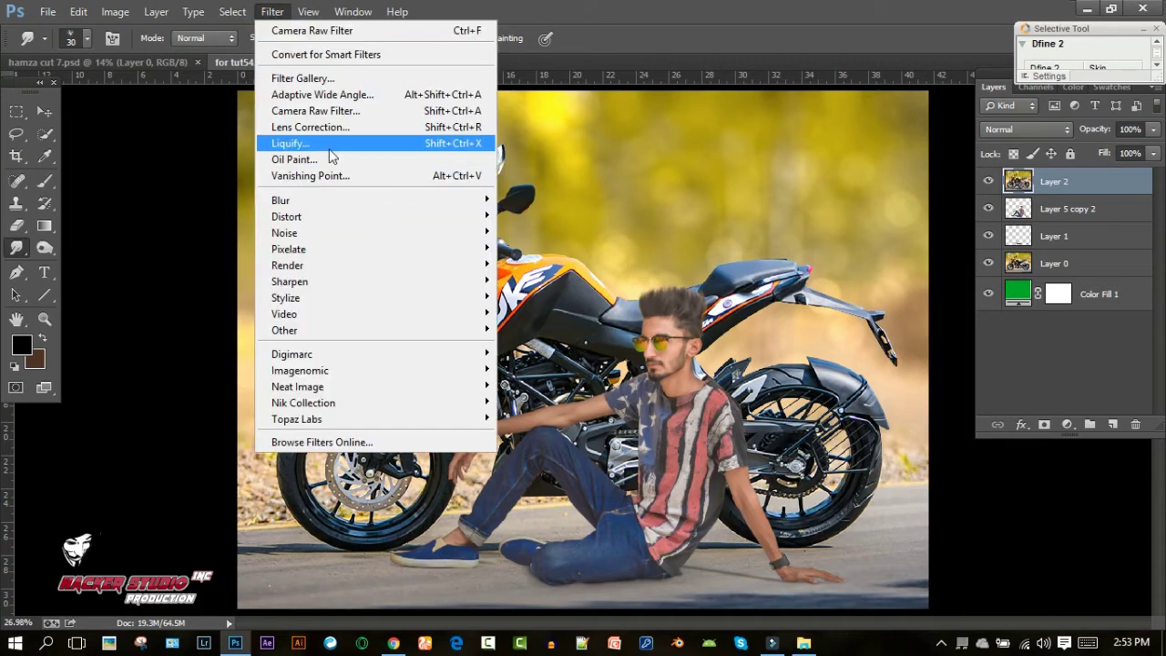
Step: In Color Efex Pro 4, set Dark Contrasts to 72% and add Contrast Color Range at 52% opacity
{"action": "mouse_move", "coordinate": [303, 402]}
{"action": "left_click", "coordinate": [534, 419]}
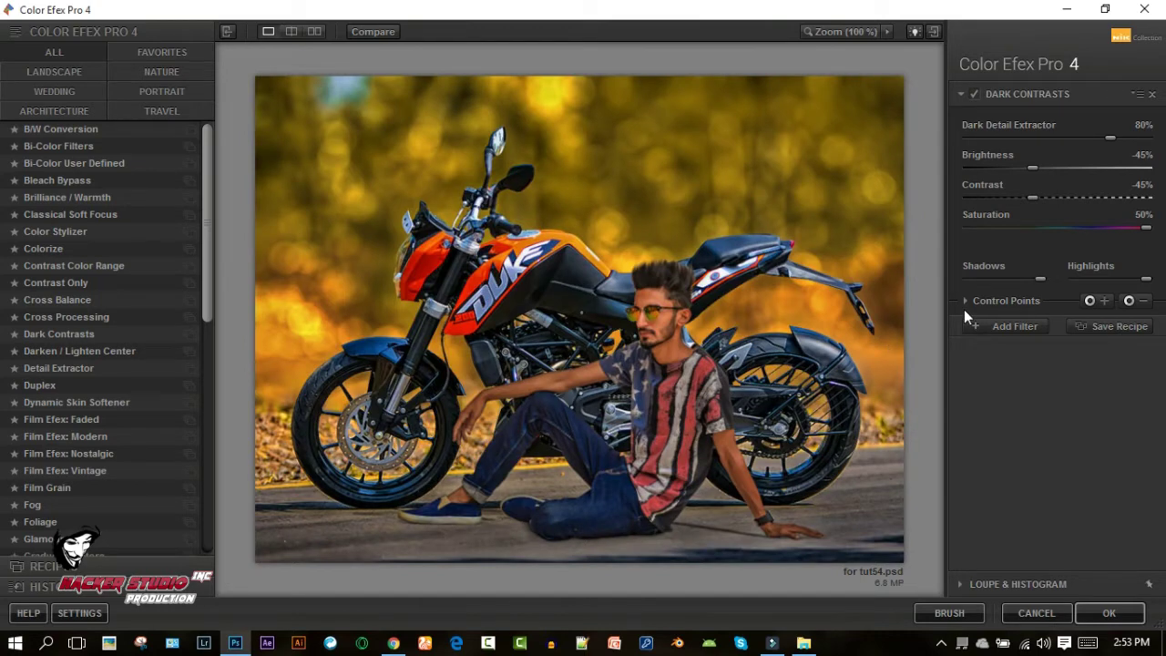
{"action": "left_click", "coordinate": [965, 302]}
{"action": "left_click", "coordinate": [1099, 337]}
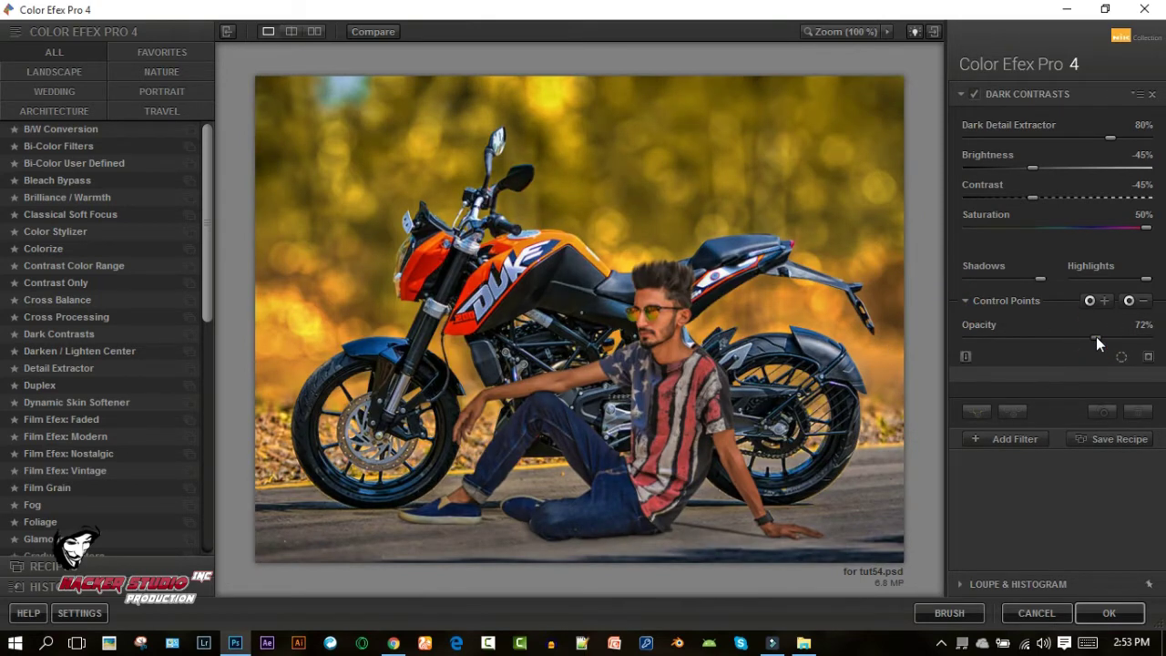
{"action": "left_click", "coordinate": [988, 438]}
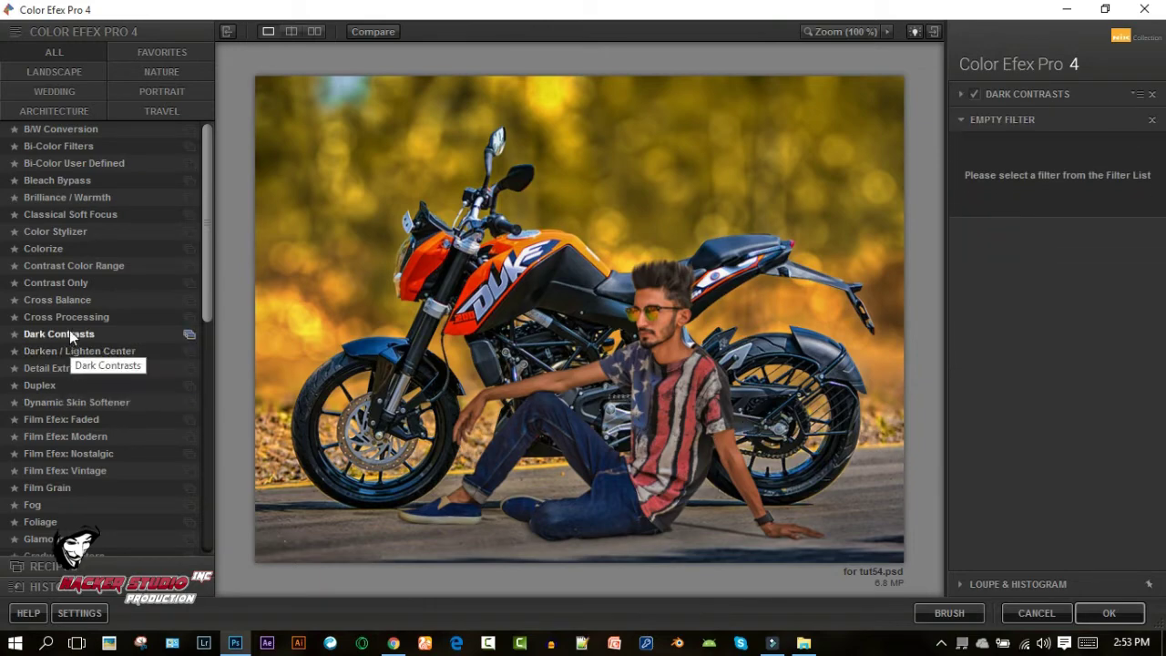
{"action": "left_click", "coordinate": [62, 265]}
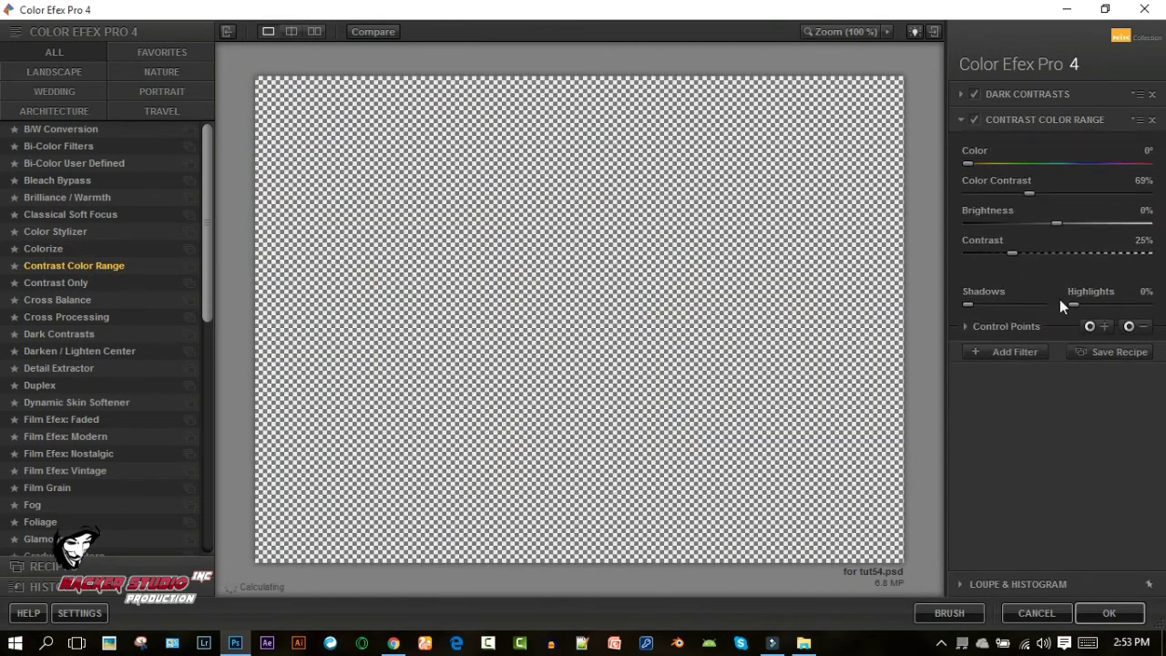
{"action": "left_click", "coordinate": [968, 325]}
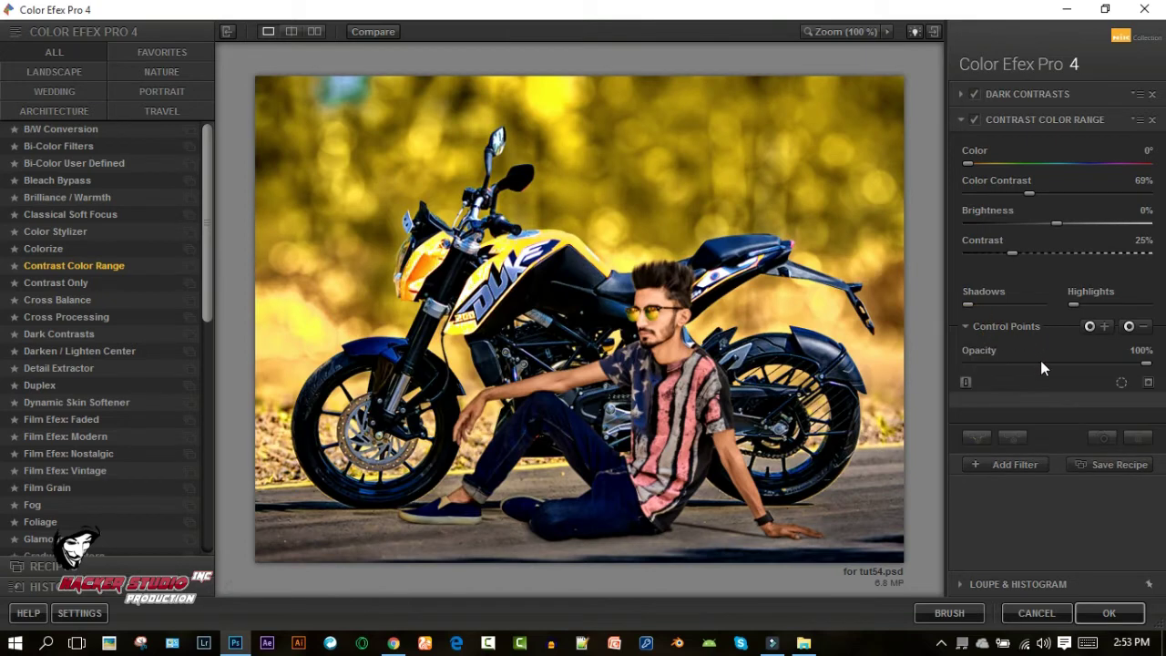
{"action": "left_click", "coordinate": [1040, 364]}
{"action": "left_click_drag", "start_coordinate": [1021, 366], "coordinate": [1063, 365]}
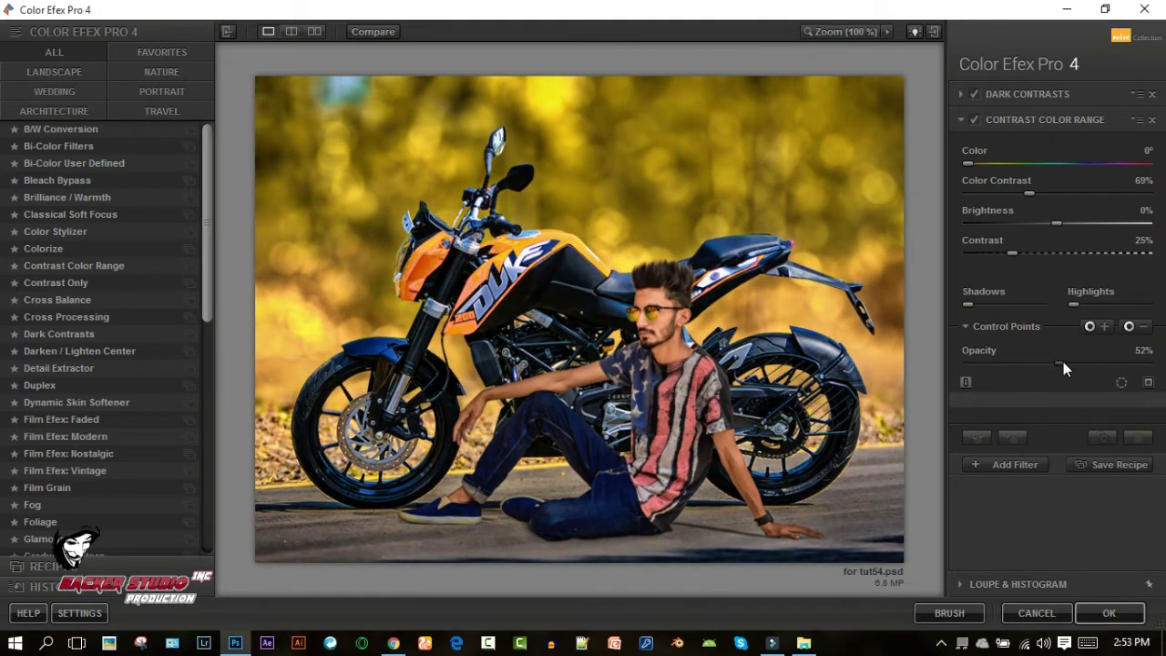
{"action": "left_click", "coordinate": [996, 466]}
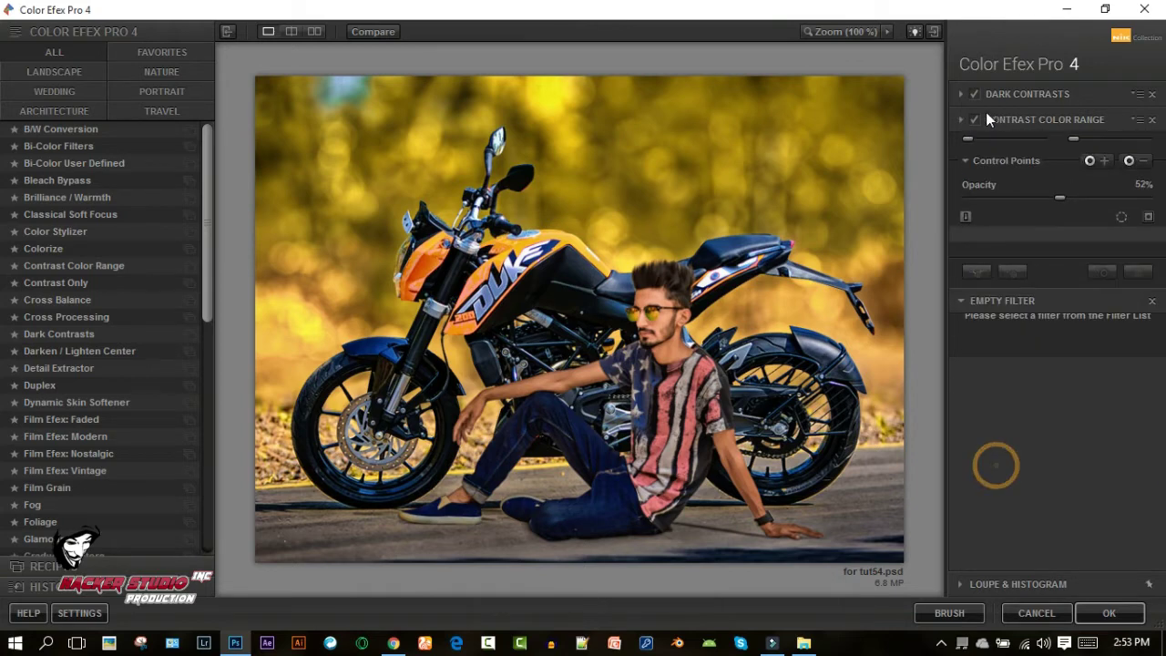
Step: Readjust the Dark Contrasts opacity to 68%
{"action": "left_click", "coordinate": [959, 95]}
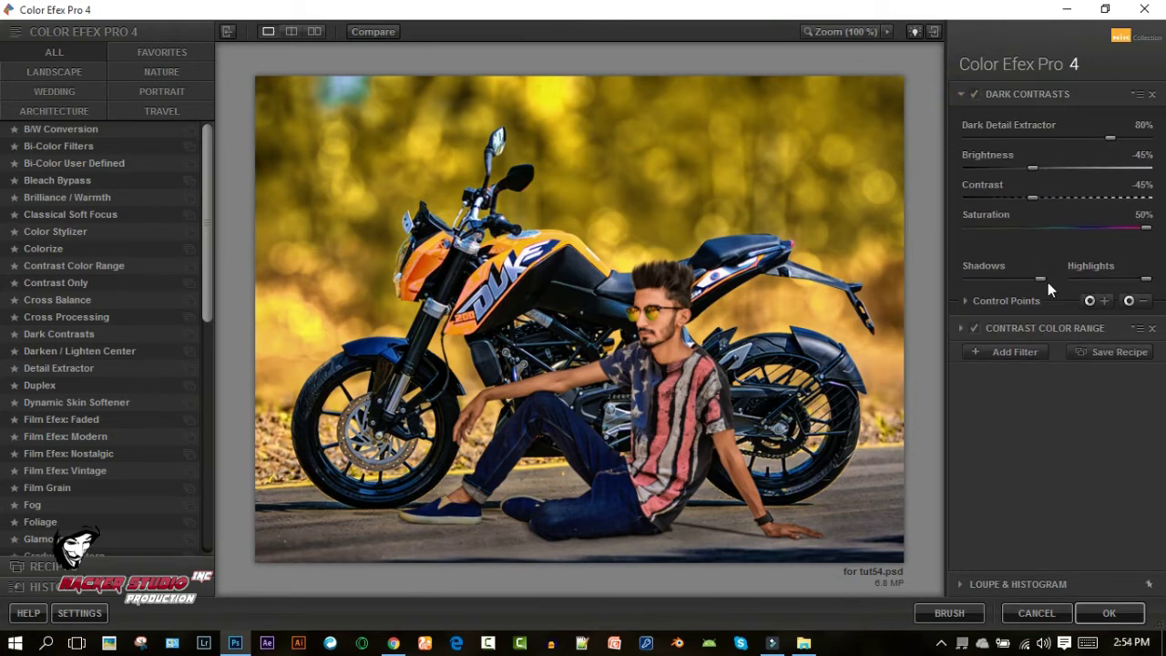
{"action": "left_click", "coordinate": [965, 301]}
{"action": "left_click", "coordinate": [1055, 340]}
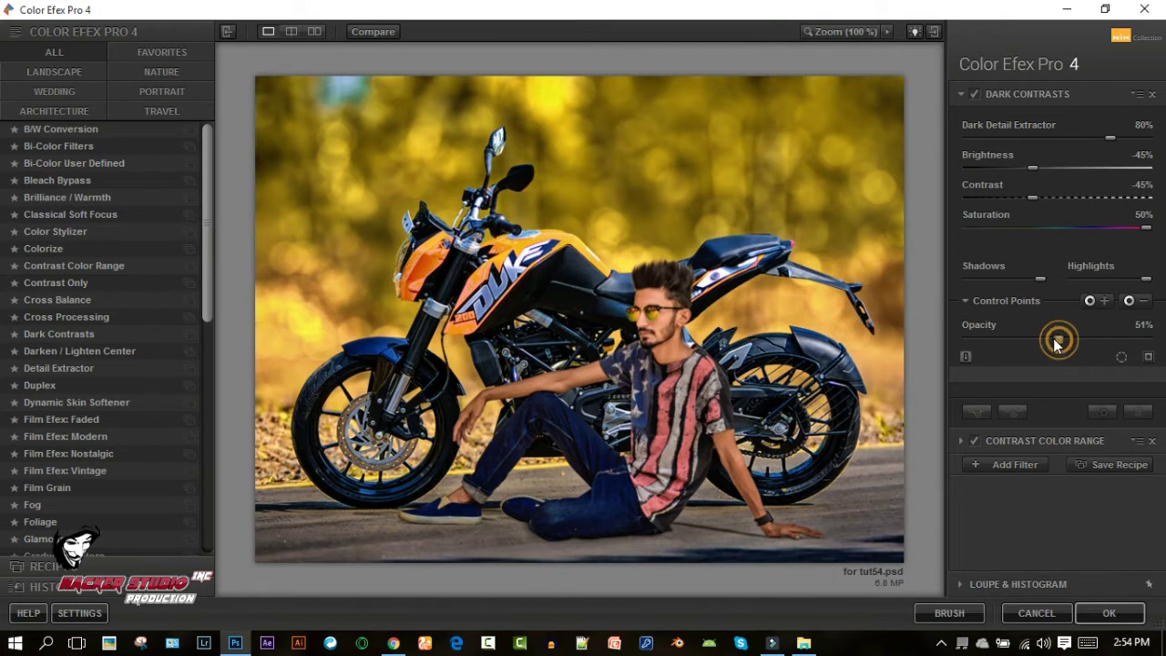
{"action": "left_click_drag", "start_coordinate": [1059, 338], "coordinate": [1084, 337]}
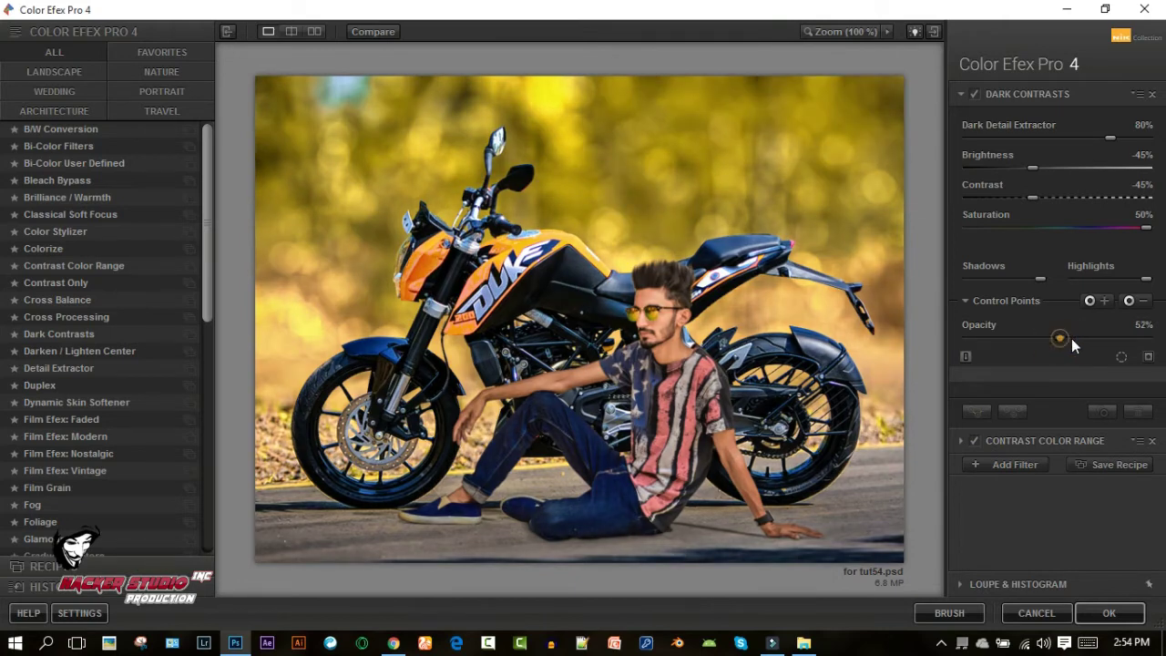
{"action": "left_click", "coordinate": [1002, 465]}
{"action": "left_click", "coordinate": [960, 120]}
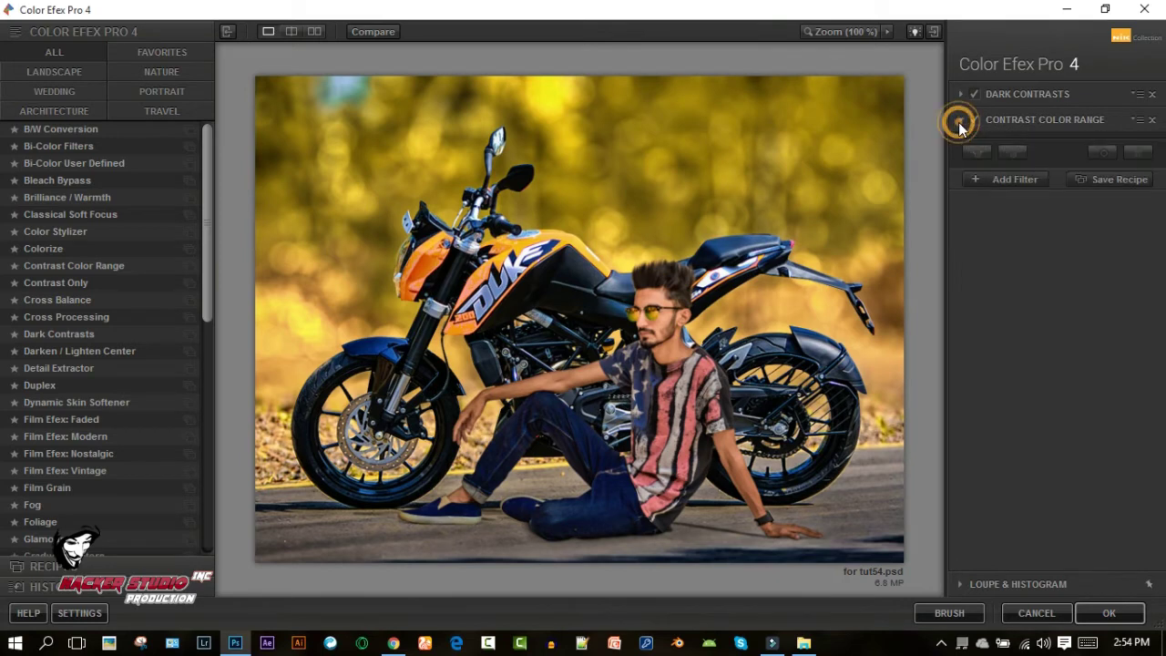
Step: In Contrast Color Range, remove the added contrast, set hue to 72° and raise strength slightly
{"action": "left_click_drag", "start_coordinate": [1007, 253], "coordinate": [941, 253]}
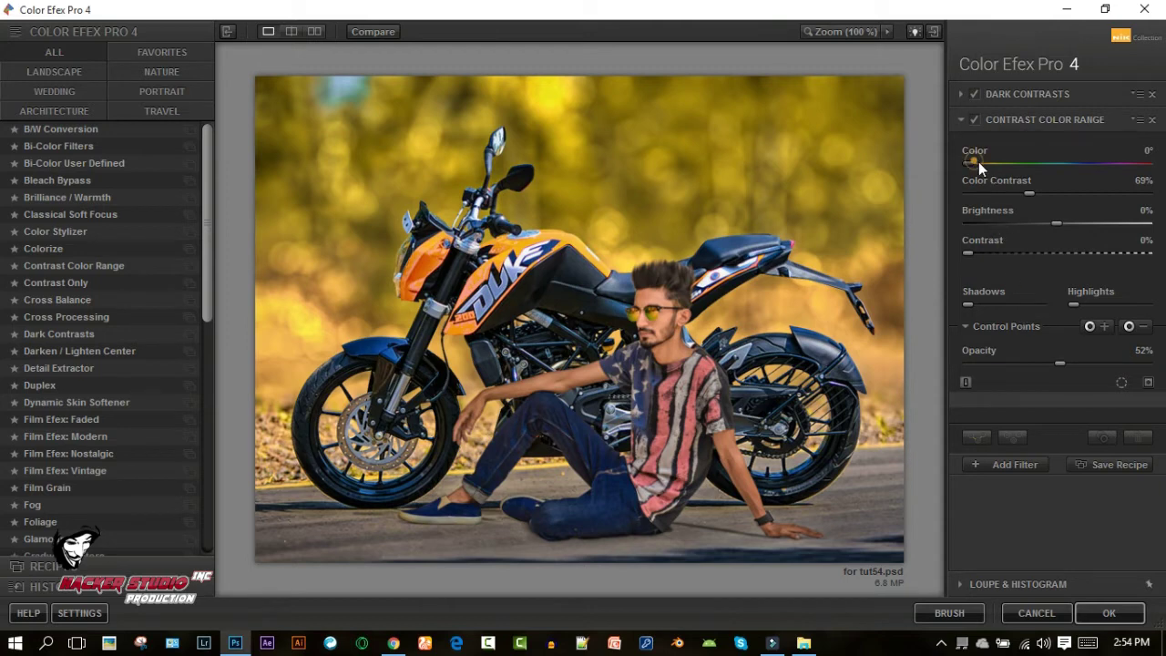
{"action": "left_click_drag", "start_coordinate": [982, 163], "coordinate": [984, 162]}
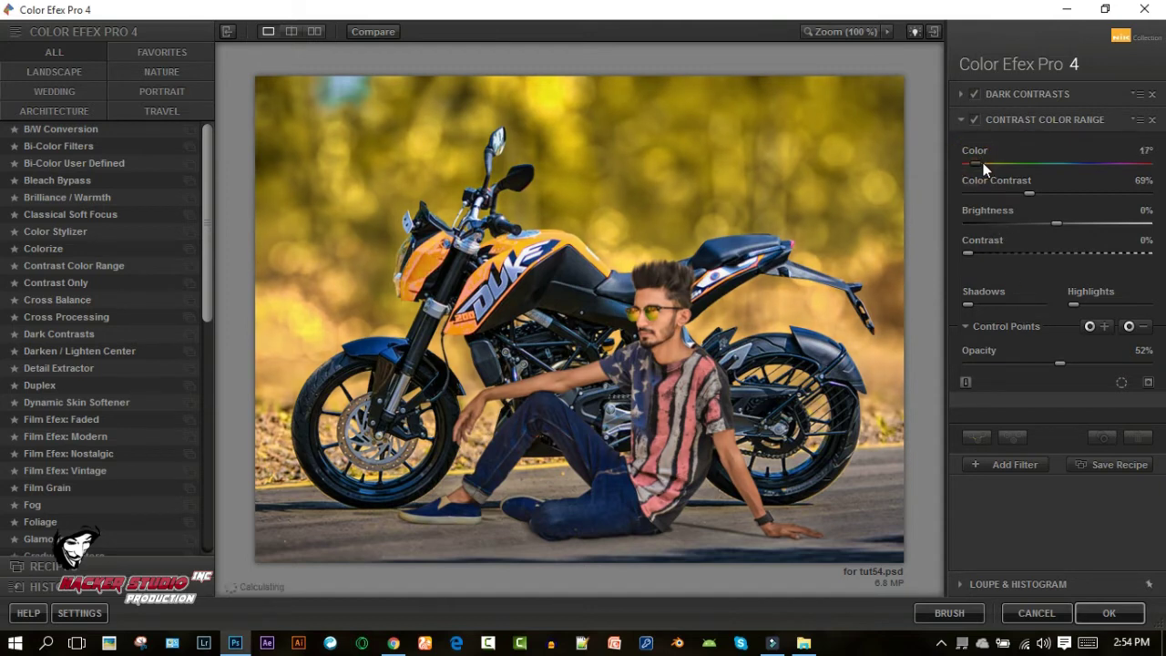
{"action": "left_click_drag", "start_coordinate": [997, 165], "coordinate": [1010, 166]}
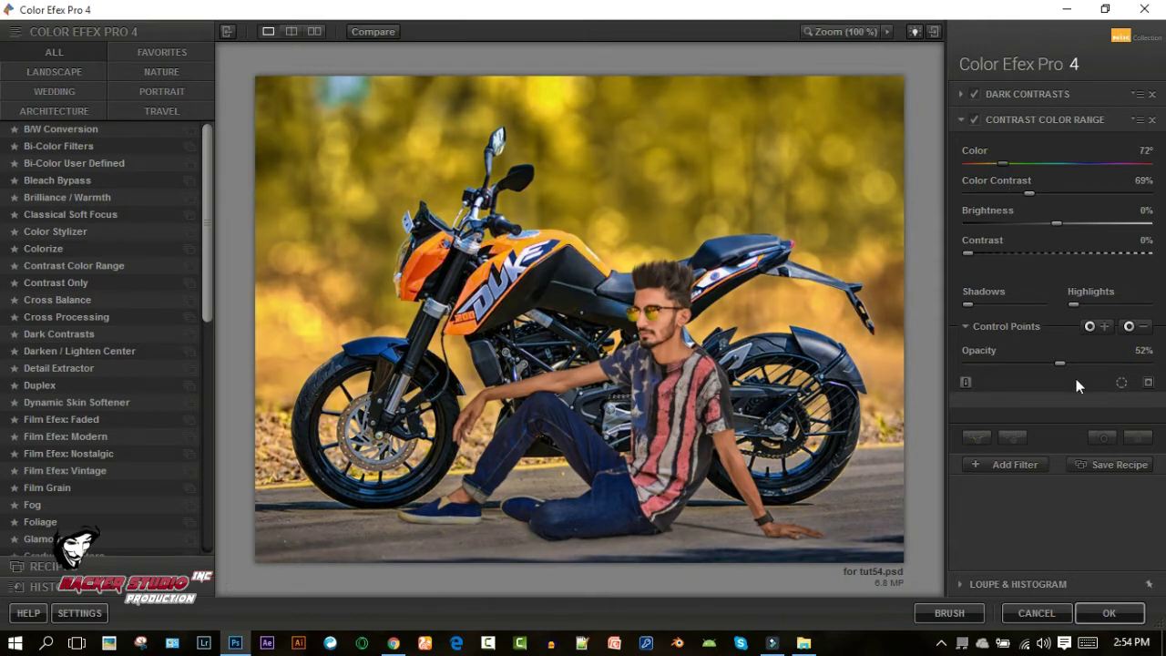
{"action": "left_click_drag", "start_coordinate": [1047, 363], "coordinate": [1078, 362]}
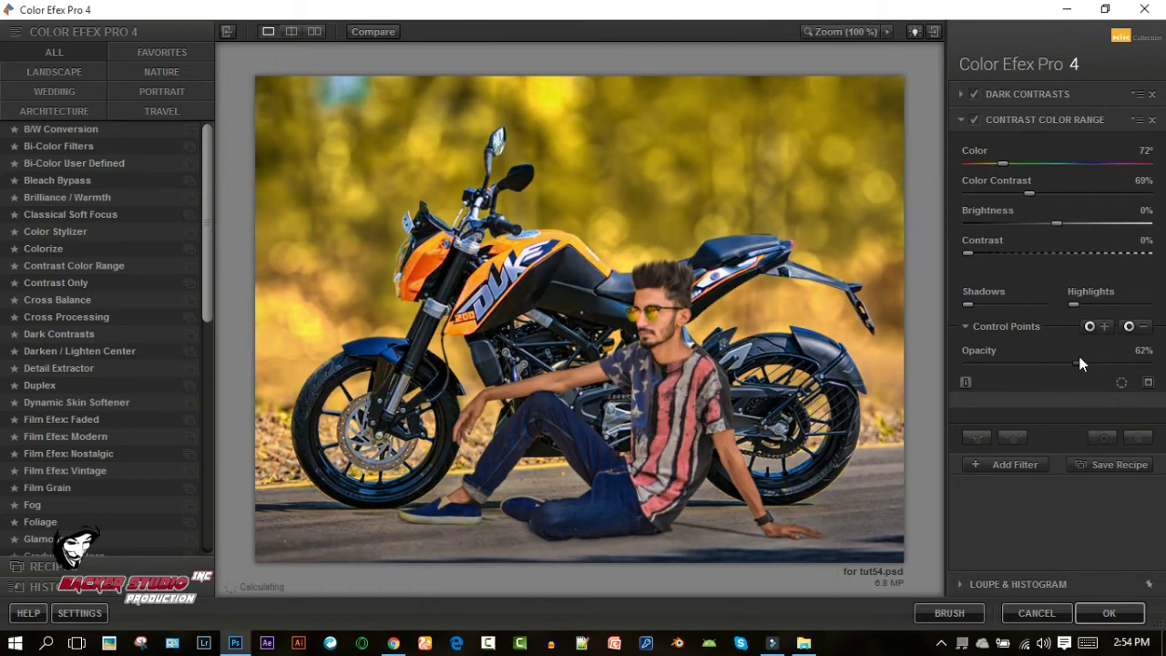
Step: Raise Dark Contrasts opacity to 74% and apply the filter stack to Photoshop
{"action": "left_click", "coordinate": [995, 464]}
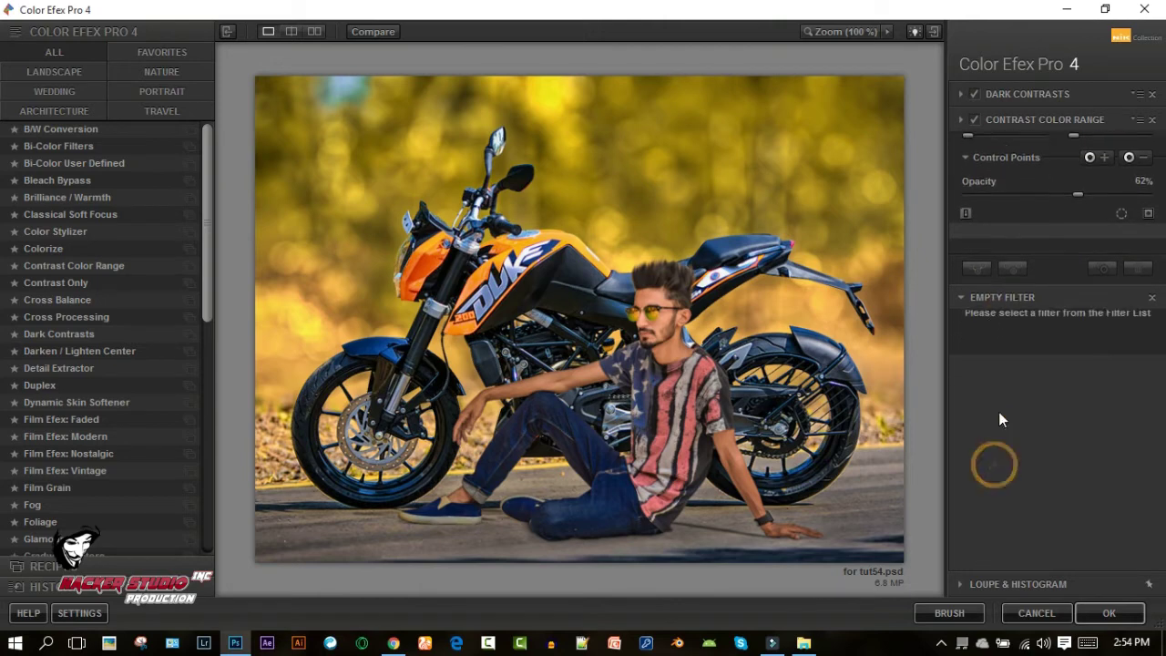
{"action": "left_click", "coordinate": [960, 95]}
{"action": "left_click_drag", "start_coordinate": [1094, 337], "coordinate": [1110, 336]}
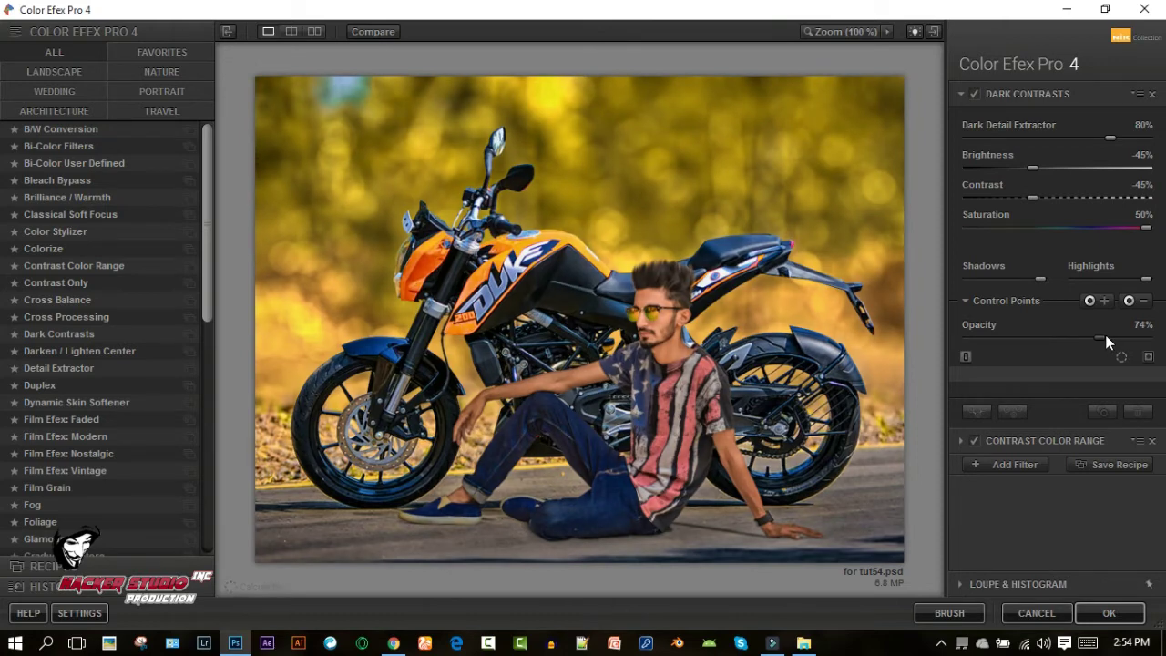
{"action": "left_click", "coordinate": [1020, 465]}
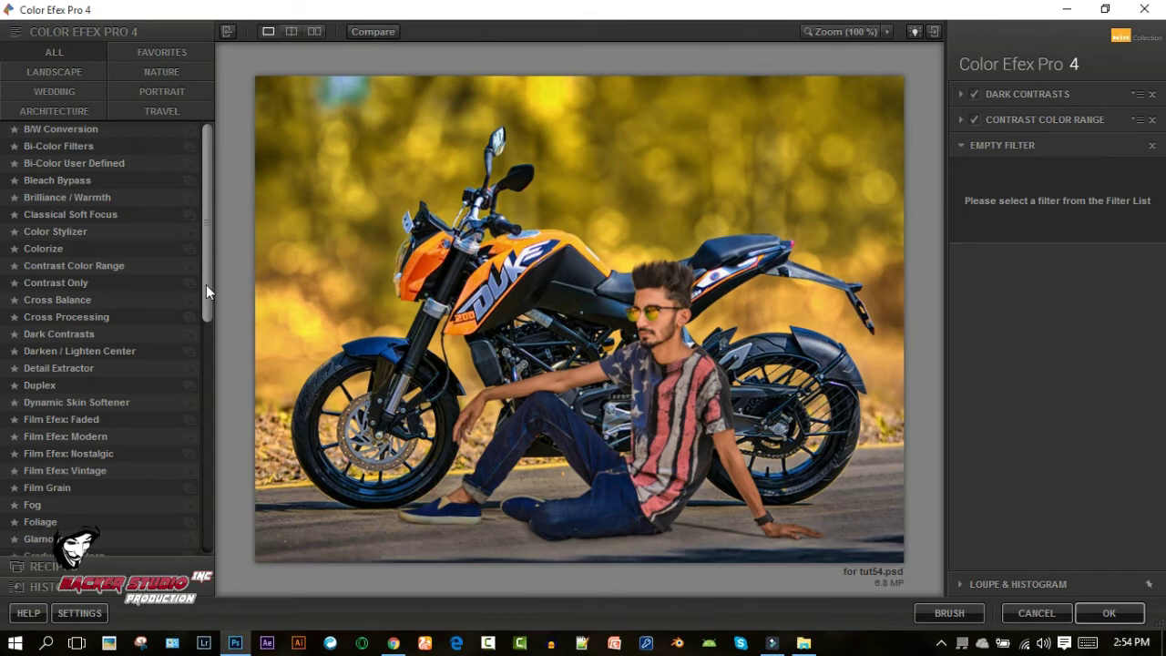
{"action": "left_click_drag", "start_coordinate": [206, 285], "coordinate": [209, 312]}
{"action": "left_click", "coordinate": [1090, 618]}
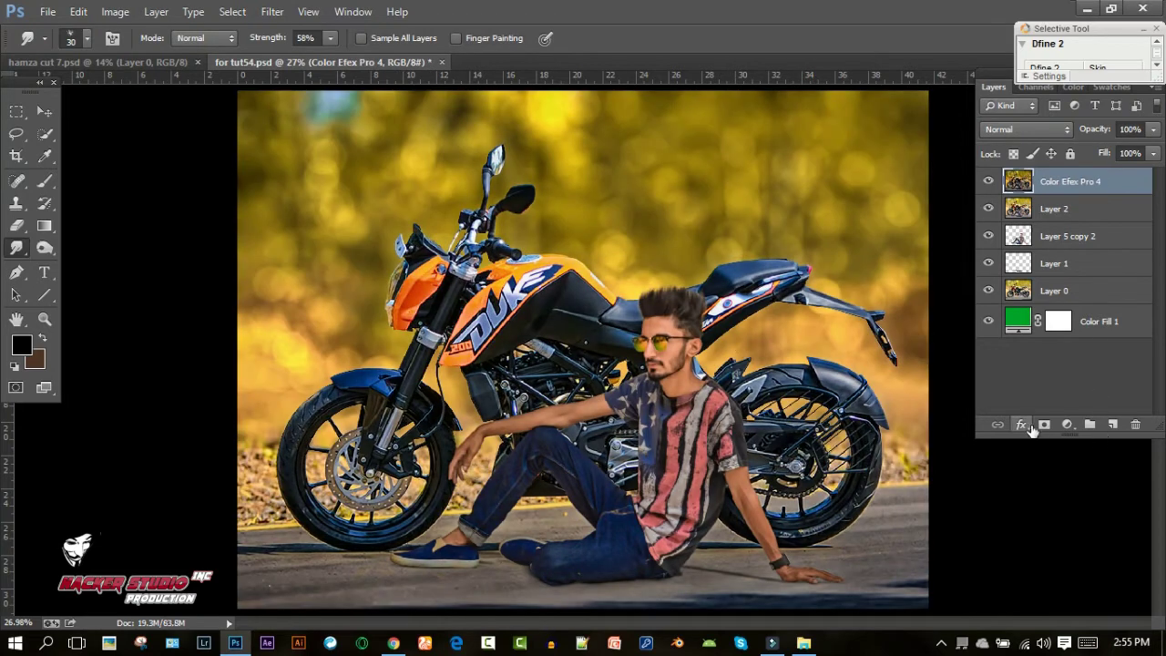
Step: Add a layer mask to the Color Efex Pro 4 layer, load the man's selection, and set a small black brush
{"action": "left_click", "coordinate": [1043, 424]}
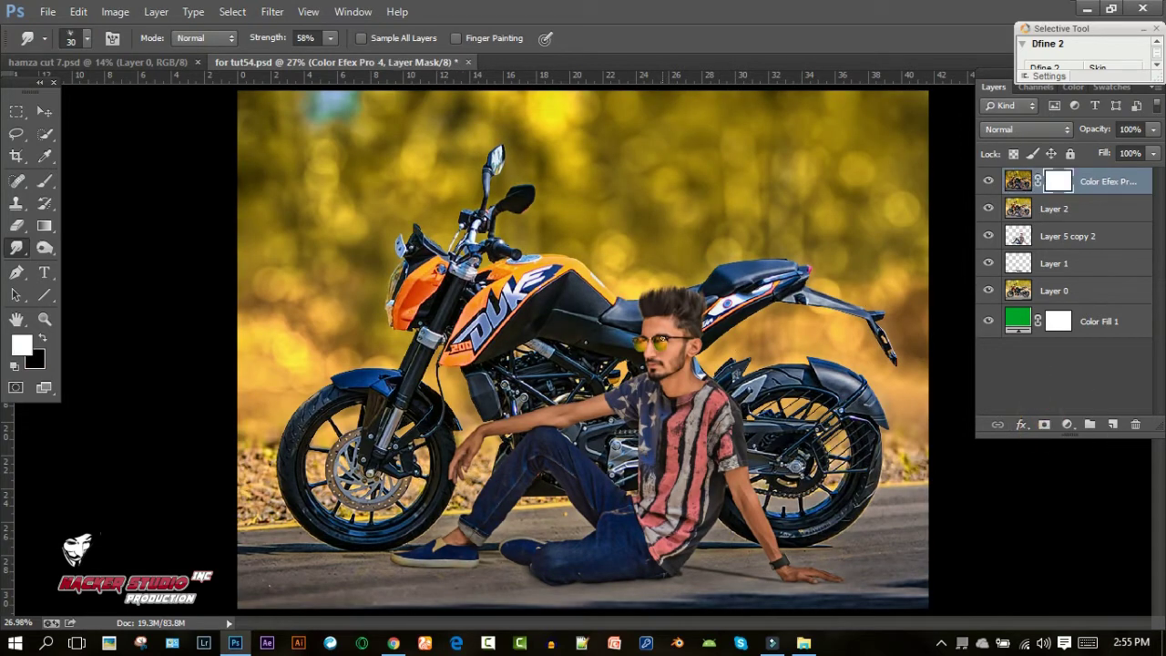
{"action": "left_click", "coordinate": [1020, 237], "text": "ctrl"}
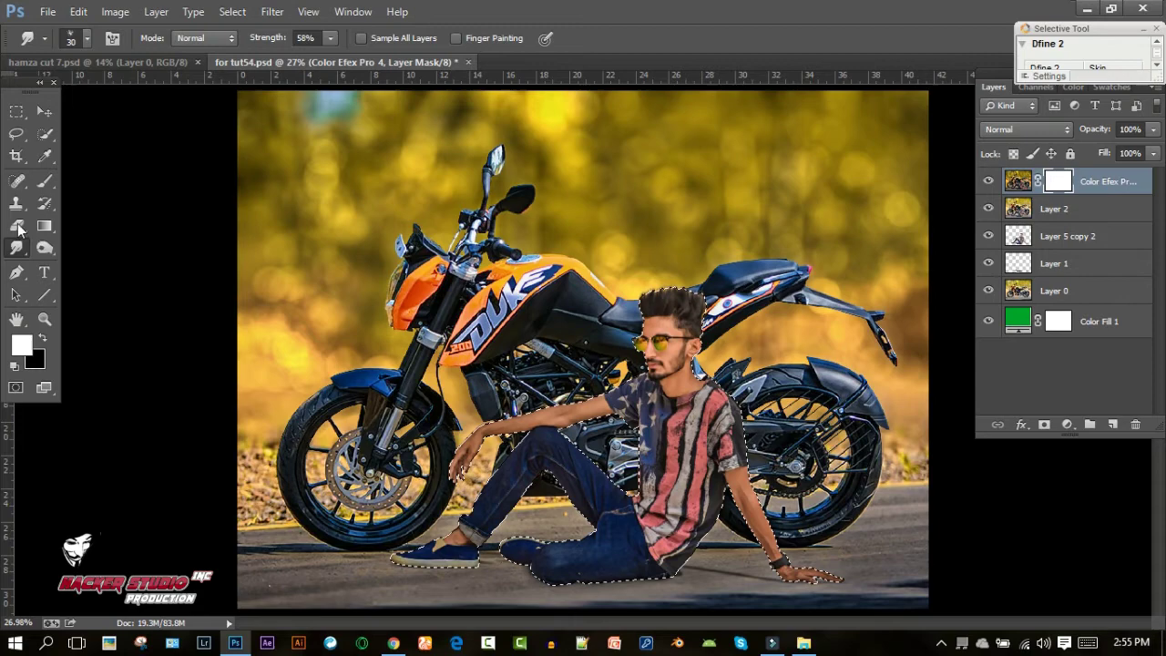
{"action": "left_click", "coordinate": [42, 186]}
{"action": "scroll", "coordinate": [674, 346], "scroll_direction": "up", "scroll_amount": 5}
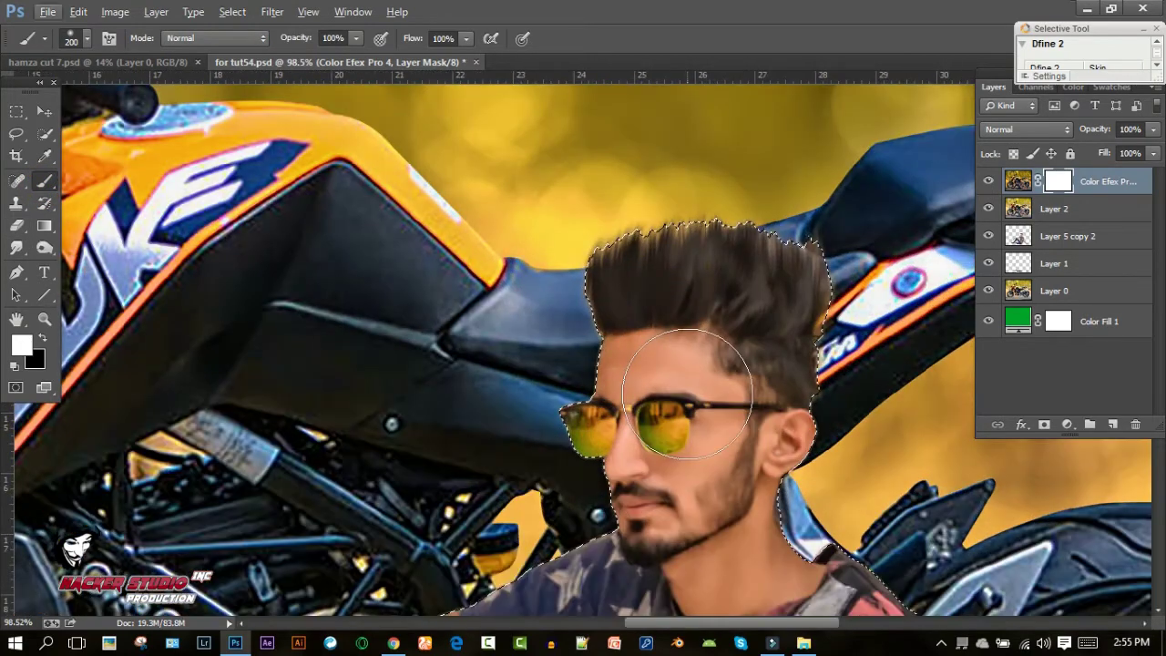
{"action": "key", "text": "x"}
{"action": "scroll", "coordinate": [711, 391], "scroll_direction": "up", "scroll_amount": 2}
{"action": "key", "text": "bracketleft"}
{"action": "key", "text": "bracketleft"}
{"action": "key", "text": "bracketleft"}
Step: Paint black over the man's face, ear and neck to hide the effect there
{"action": "key", "text": "bracketleft"}
{"action": "key", "text": "bracketleft"}
{"action": "key", "text": "bracketleft"}
{"action": "mouse_move", "coordinate": [633, 360]}
{"action": "left_mouse_down"}
{"action": "mouse_move", "coordinate": [614, 341]}
{"action": "mouse_move", "coordinate": [651, 367]}
{"action": "mouse_move", "coordinate": [689, 532]}
{"action": "mouse_move", "coordinate": [598, 390]}
{"action": "left_mouse_up"}
{"action": "scroll", "coordinate": [638, 392], "scroll_direction": "down", "scroll_amount": 3}
{"action": "key", "text": "bracketleft"}
{"action": "key", "text": "bracketleft"}
{"action": "key", "text": "bracketleft"}
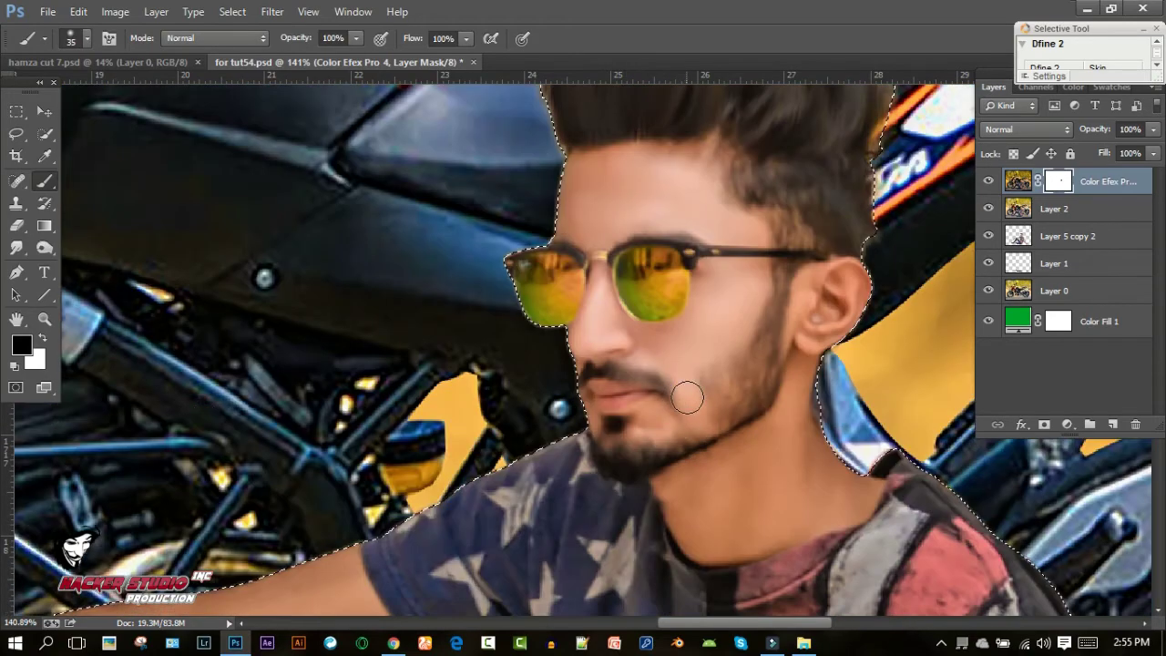
{"action": "key", "text": "bracketright"}
{"action": "mouse_move", "coordinate": [833, 278]}
{"action": "left_mouse_down"}
{"action": "mouse_move", "coordinate": [815, 355]}
{"action": "mouse_move", "coordinate": [830, 477]}
{"action": "mouse_move", "coordinate": [747, 450]}
{"action": "mouse_move", "coordinate": [664, 501]}
{"action": "mouse_move", "coordinate": [717, 547]}
{"action": "left_mouse_up"}
{"action": "scroll", "coordinate": [585, 416], "scroll_direction": "down", "scroll_amount": 4}
{"action": "scroll", "coordinate": [586, 416], "scroll_direction": "left", "scroll_amount": 4}
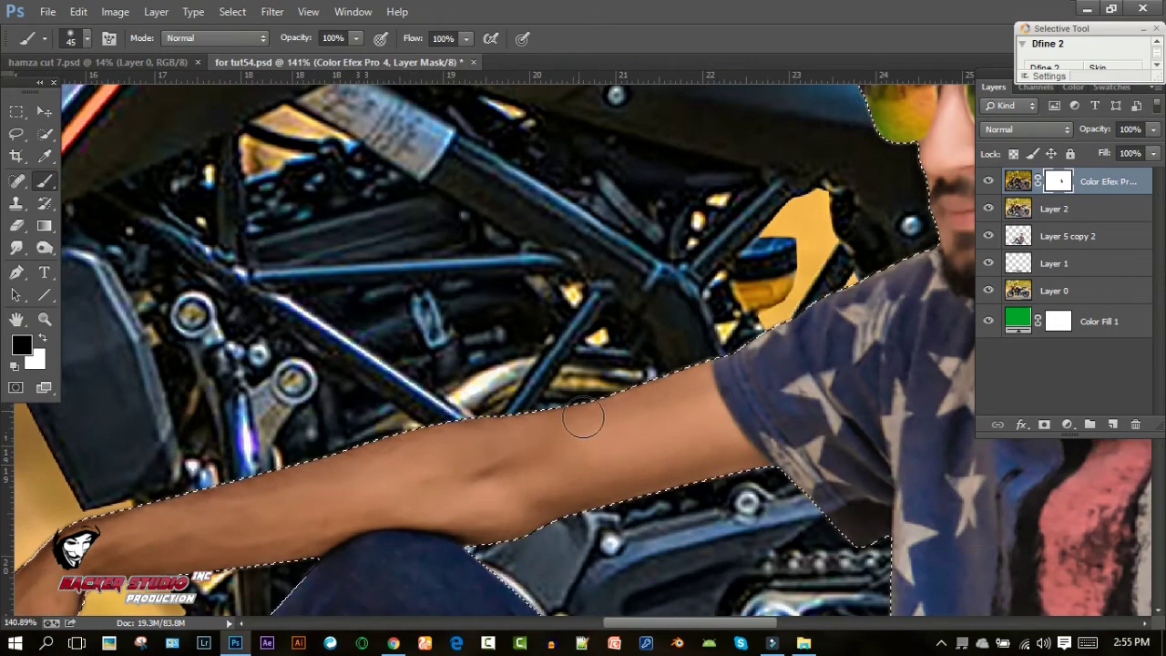
Step: Mask the effect off the man's forearm, hand and fingers with a larger brush
{"action": "key", "text": "bracketright"}
{"action": "key", "text": "bracketright"}
{"action": "mouse_move", "coordinate": [696, 414]}
{"action": "left_mouse_down"}
{"action": "mouse_move", "coordinate": [708, 464]}
{"action": "mouse_move", "coordinate": [646, 421]}
{"action": "mouse_move", "coordinate": [550, 434]}
{"action": "mouse_move", "coordinate": [328, 499]}
{"action": "mouse_move", "coordinate": [228, 489]}
{"action": "left_mouse_up"}
{"action": "scroll", "coordinate": [228, 490], "scroll_direction": "down", "scroll_amount": 3}
{"action": "scroll", "coordinate": [228, 490], "scroll_direction": "left", "scroll_amount": 4}
{"action": "mouse_move", "coordinate": [401, 400]}
{"action": "left_mouse_down"}
{"action": "mouse_move", "coordinate": [483, 357]}
{"action": "mouse_move", "coordinate": [228, 574]}
{"action": "left_mouse_up"}
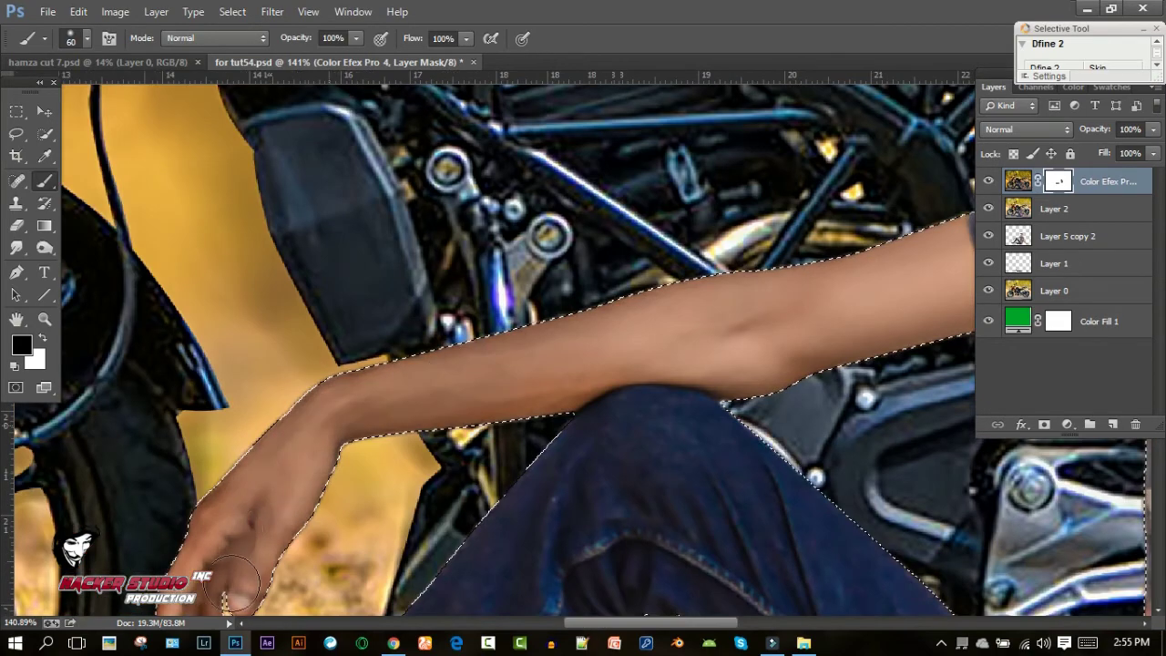
{"action": "scroll", "coordinate": [228, 574], "scroll_direction": "down", "scroll_amount": 2}
{"action": "left_click_drag", "start_coordinate": [316, 386], "coordinate": [361, 378]}
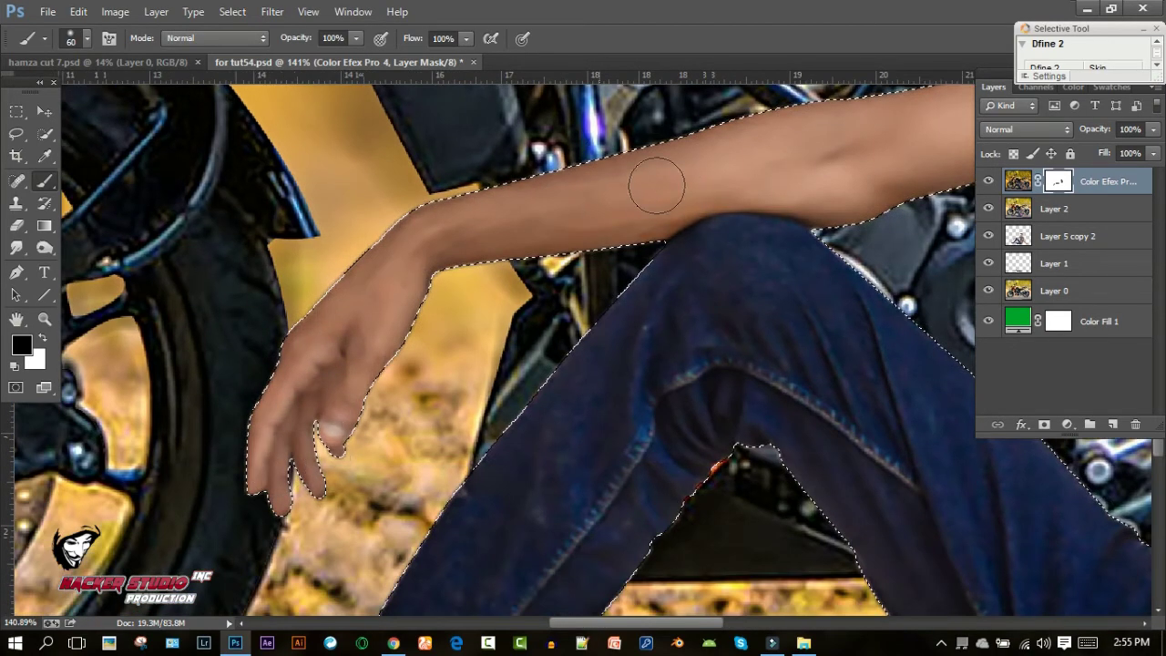
{"action": "scroll", "coordinate": [453, 84], "scroll_direction": "down", "scroll_amount": 5}
{"action": "scroll", "coordinate": [454, 84], "scroll_direction": "right", "scroll_amount": 1}
Step: Paint out the effect on the ankle, the other forearm and watch, and the hand on the road
{"action": "mouse_move", "coordinate": [219, 319]}
{"action": "left_mouse_down"}
{"action": "mouse_move", "coordinate": [209, 307]}
{"action": "mouse_move", "coordinate": [174, 318]}
{"action": "mouse_move", "coordinate": [182, 292]}
{"action": "left_mouse_up"}
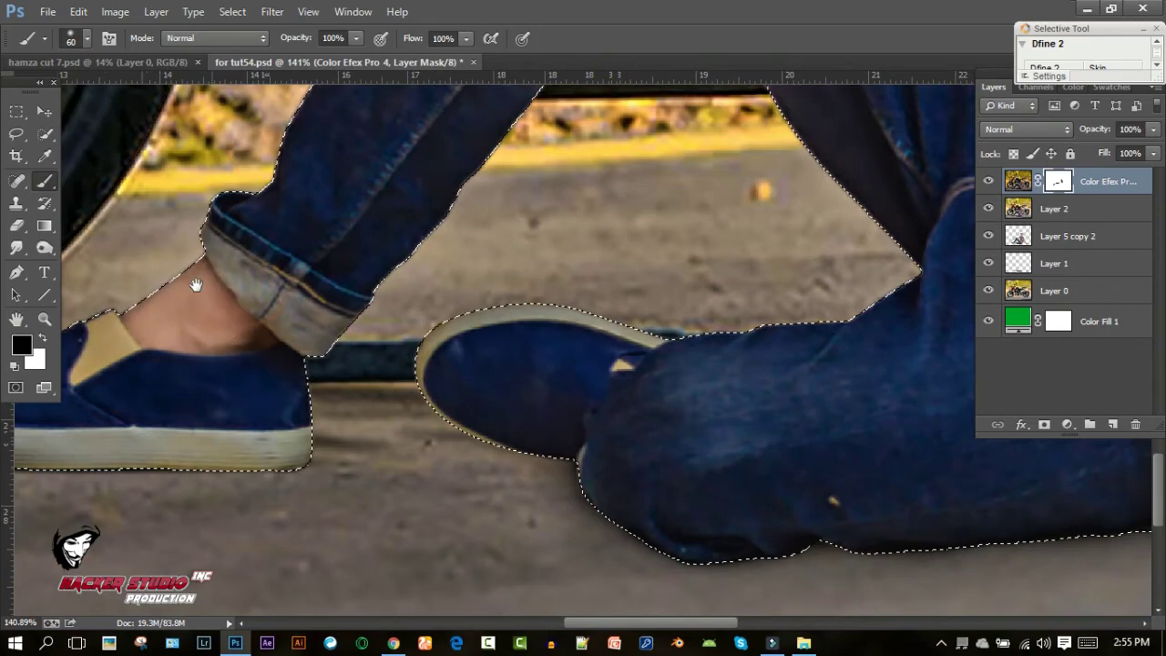
{"action": "scroll", "coordinate": [530, 246], "scroll_direction": "up", "scroll_amount": 3}
{"action": "scroll", "coordinate": [530, 246], "scroll_direction": "right", "scroll_amount": 4}
{"action": "scroll", "coordinate": [531, 245], "scroll_direction": "right", "scroll_amount": 4}
{"action": "scroll", "coordinate": [530, 246], "scroll_direction": "up", "scroll_amount": 2}
{"action": "scroll", "coordinate": [611, 346], "scroll_direction": "down", "scroll_amount": 1}
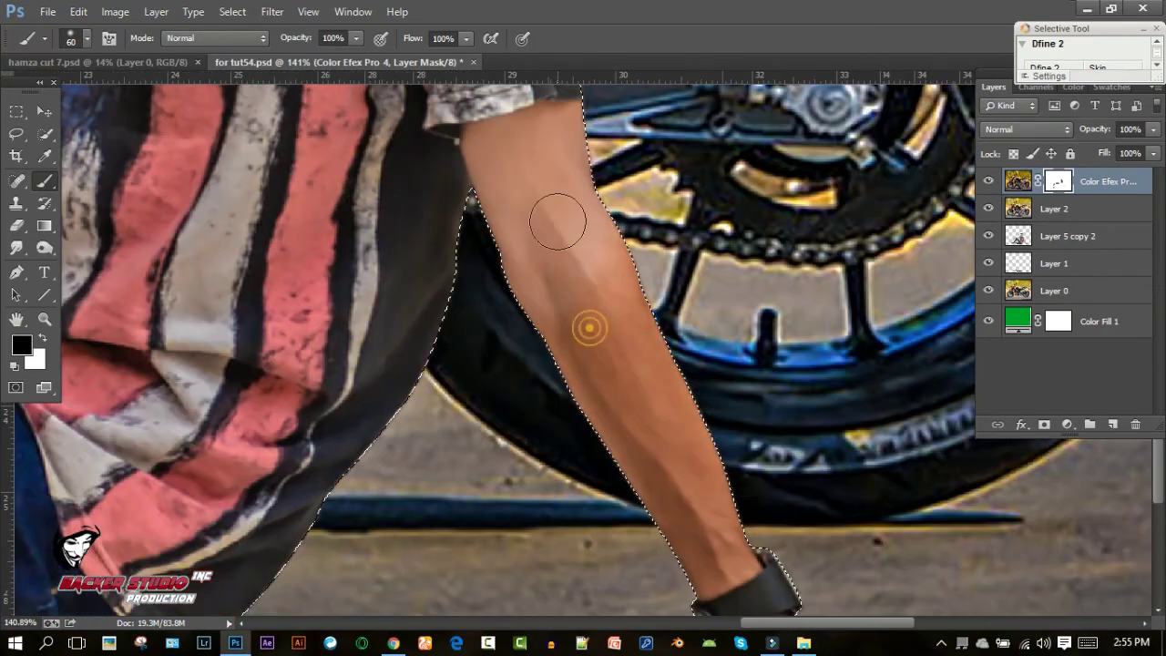
{"action": "left_click_drag", "start_coordinate": [678, 420], "coordinate": [583, 292]}
{"action": "mouse_move", "coordinate": [520, 247]}
{"action": "left_mouse_down"}
{"action": "mouse_move", "coordinate": [650, 443]}
{"action": "mouse_move", "coordinate": [832, 520]}
{"action": "mouse_move", "coordinate": [637, 527]}
{"action": "left_mouse_up"}
{"action": "scroll", "coordinate": [547, 170], "scroll_direction": "down", "scroll_amount": 1}
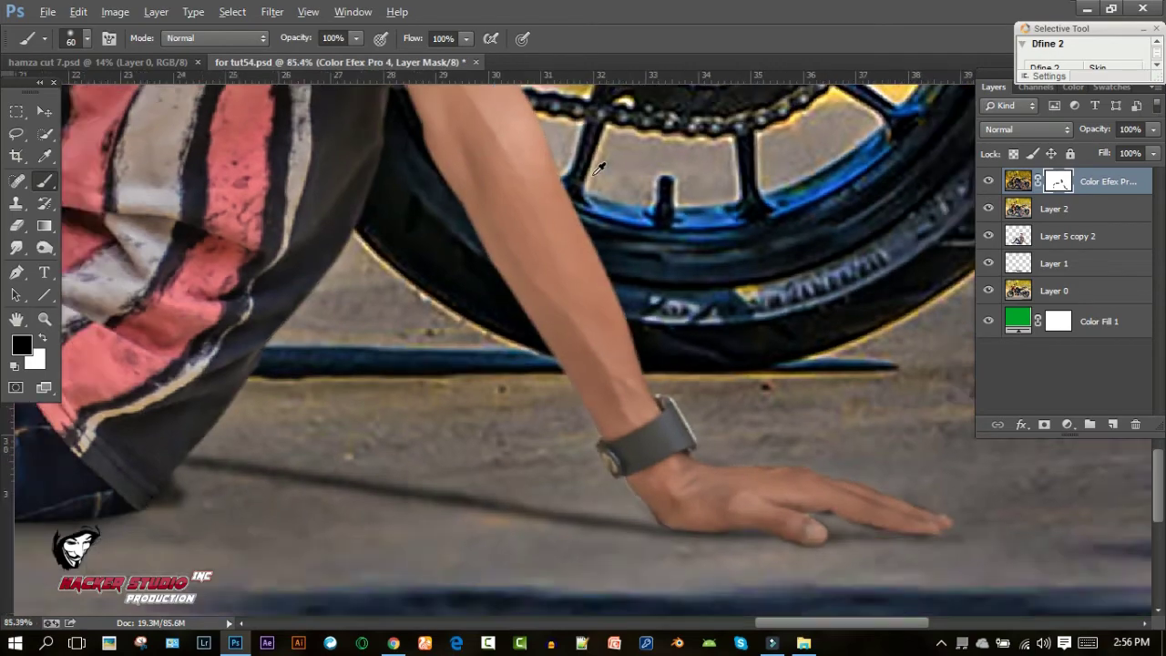
{"action": "scroll", "coordinate": [649, 252], "scroll_direction": "down", "scroll_amount": 4}
{"action": "scroll", "coordinate": [649, 252], "scroll_direction": "down", "scroll_amount": 2}
{"action": "scroll", "coordinate": [669, 233], "scroll_direction": "down", "scroll_amount": 1}
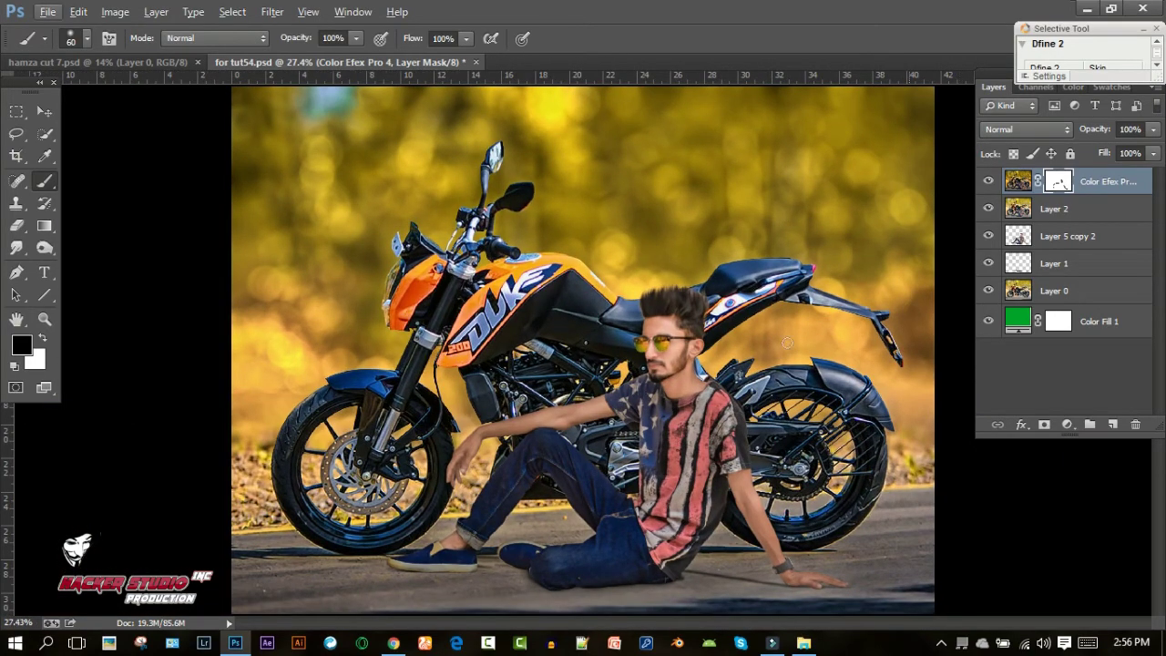
{"action": "scroll", "coordinate": [692, 373], "scroll_direction": "up", "scroll_amount": 3}
{"action": "scroll", "coordinate": [692, 373], "scroll_direction": "up", "scroll_amount": 4}
{"action": "scroll", "coordinate": [692, 374], "scroll_direction": "up", "scroll_amount": 1}
Step: Lower the brush to 58% opacity and 52% flow for softer masking
{"action": "left_click_drag", "start_coordinate": [288, 39], "coordinate": [265, 38]}
{"action": "left_click_drag", "start_coordinate": [413, 39], "coordinate": [384, 39]}
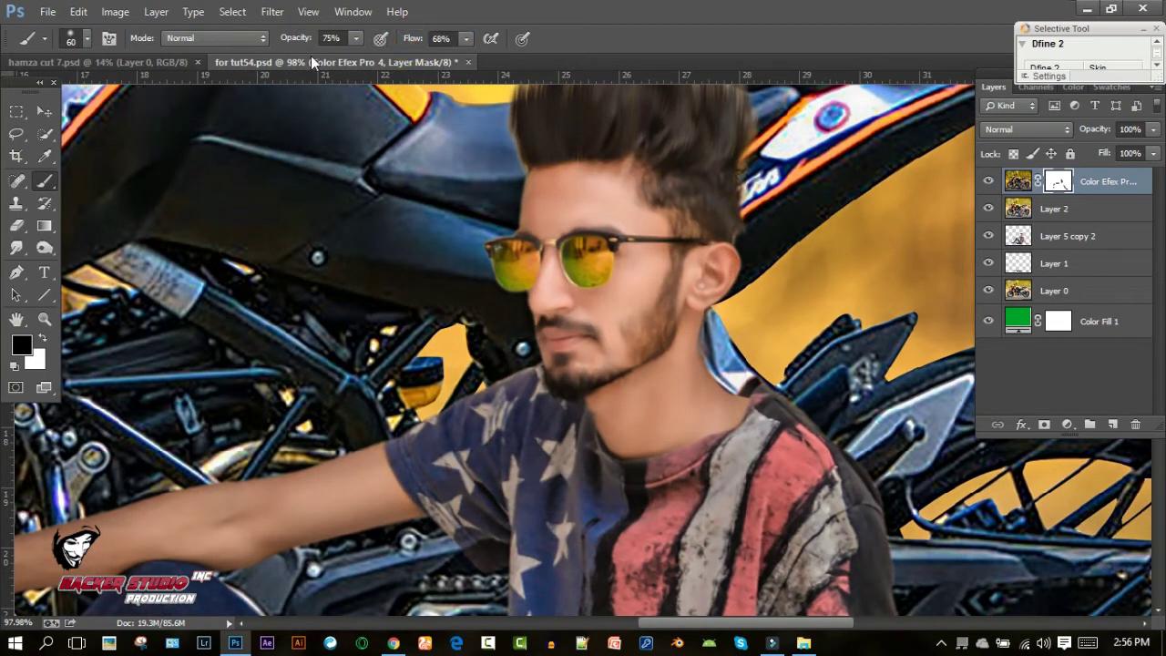
{"action": "left_click_drag", "start_coordinate": [299, 42], "coordinate": [289, 42]}
{"action": "left_click_drag", "start_coordinate": [414, 40], "coordinate": [400, 40]}
{"action": "left_click_drag", "start_coordinate": [294, 46], "coordinate": [289, 46]}
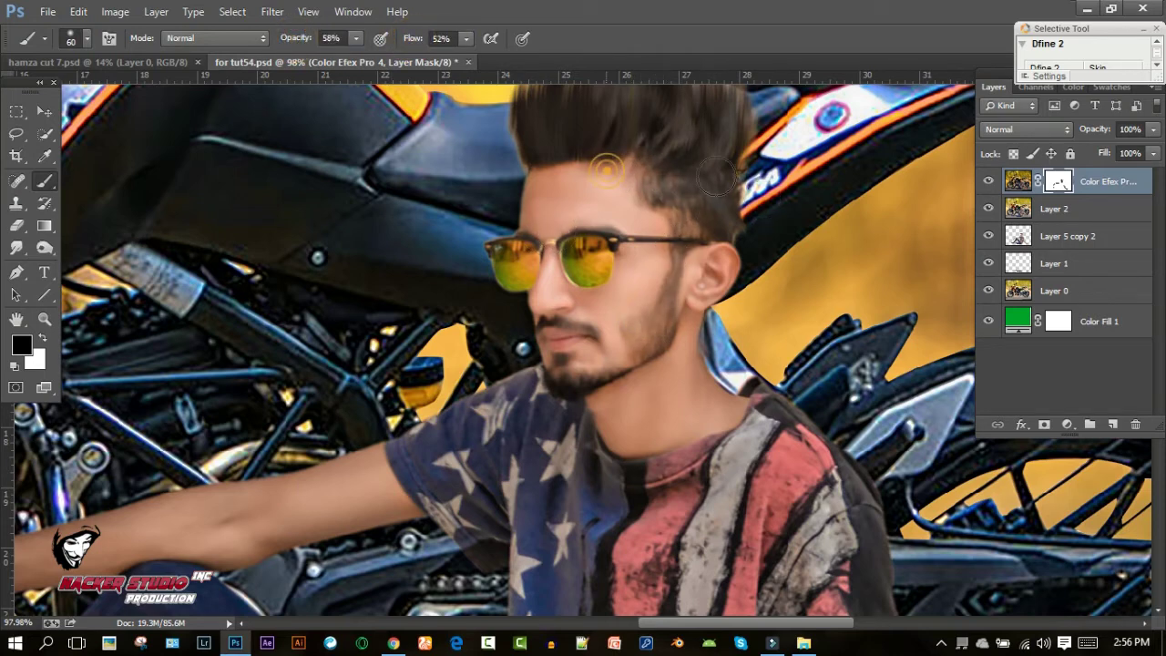
{"action": "scroll", "coordinate": [608, 318], "scroll_direction": "down", "scroll_amount": 1}
{"action": "scroll", "coordinate": [608, 318], "scroll_direction": "down", "scroll_amount": 3}
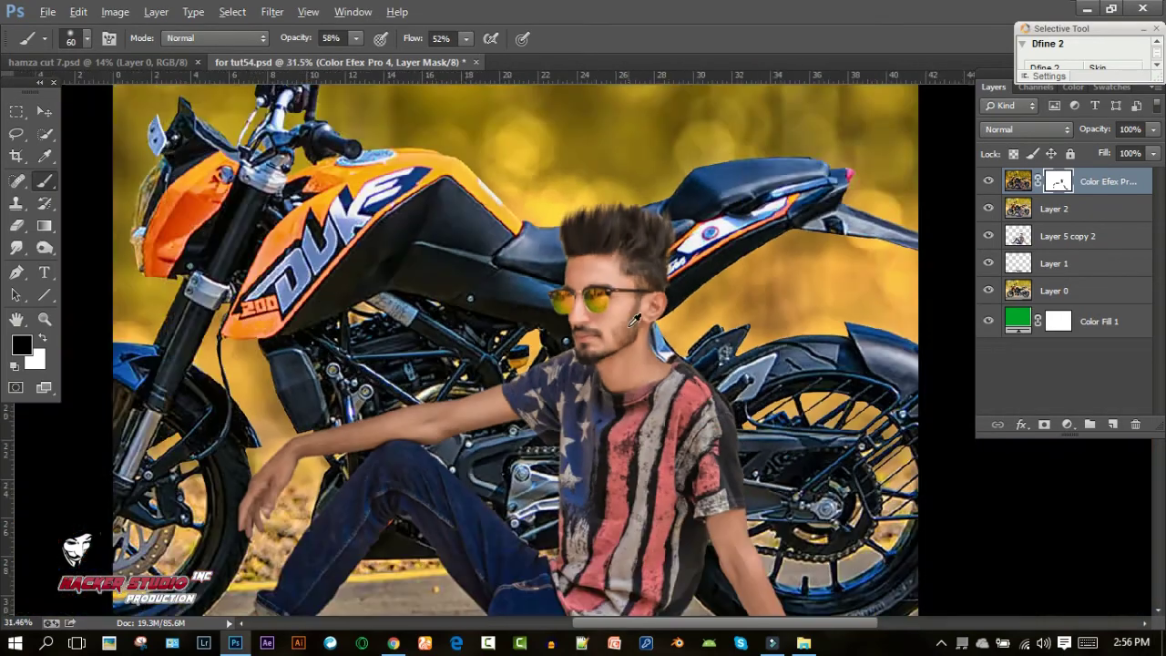
{"action": "scroll", "coordinate": [636, 319], "scroll_direction": "down", "scroll_amount": 2}
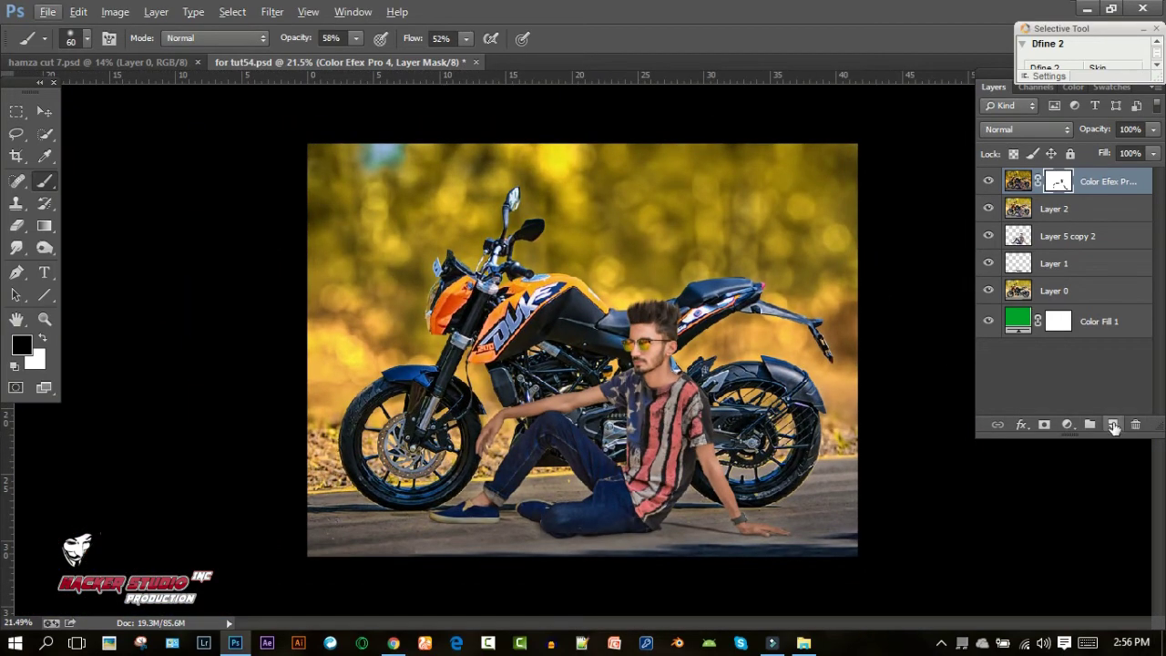
Step: Add a new Layer 3 and fill it with a merged copy of the composite via Apply Image
{"action": "left_click", "coordinate": [1112, 424]}
{"action": "left_click", "coordinate": [115, 11]}
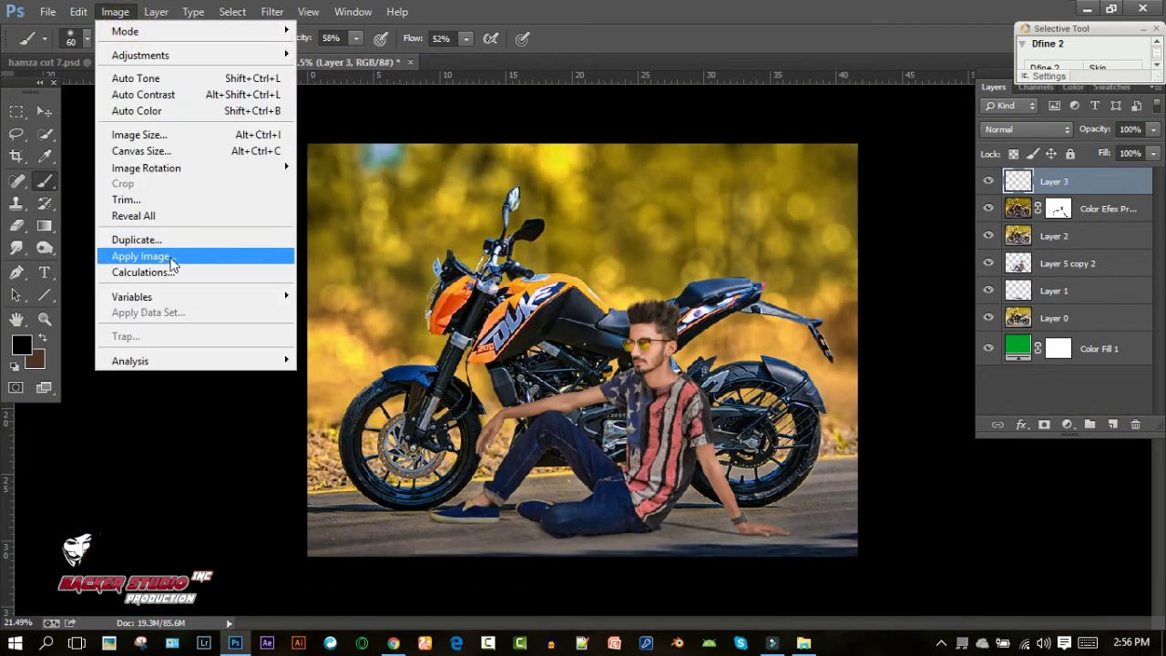
{"action": "left_click", "coordinate": [187, 255]}
{"action": "left_click", "coordinate": [732, 173]}
Step: In the Camera Raw Filter, set Clarity +28, Shadows +59 and Contrast +1
{"action": "left_click", "coordinate": [273, 11]}
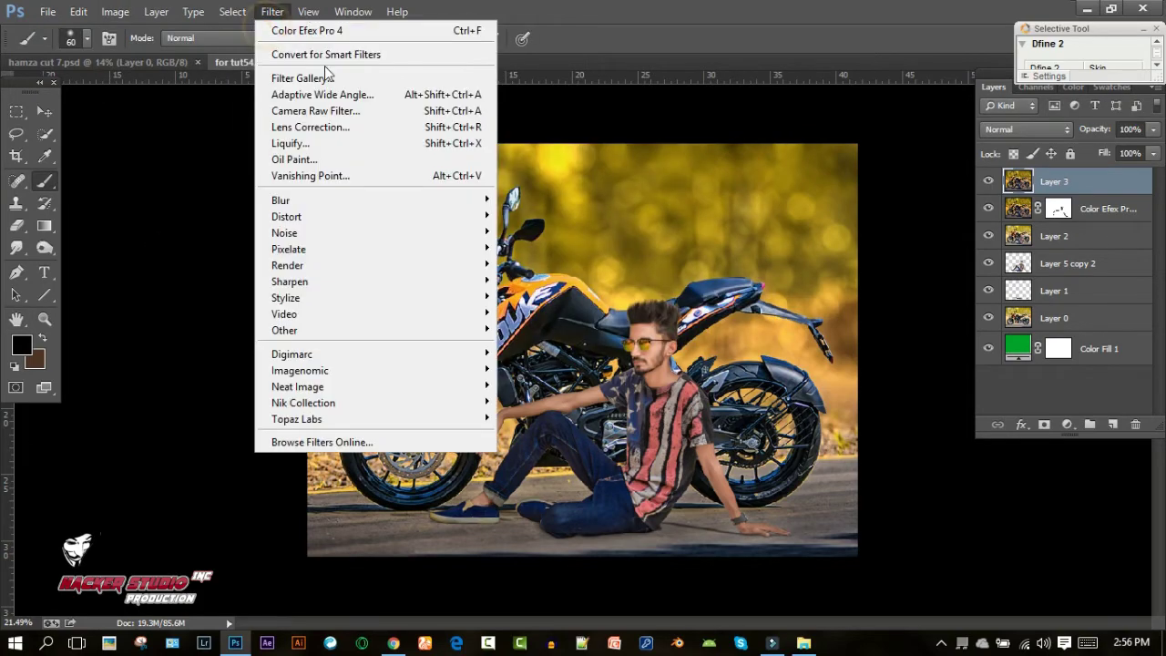
{"action": "left_click", "coordinate": [317, 110]}
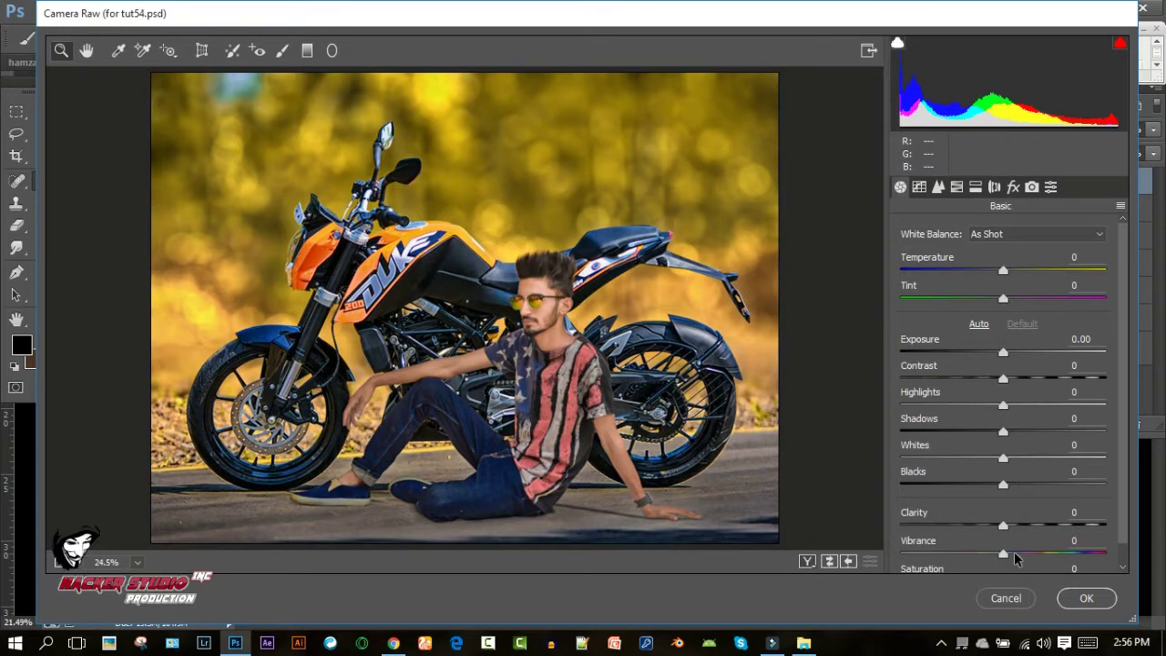
{"action": "left_click_drag", "start_coordinate": [1004, 526], "coordinate": [1040, 527]}
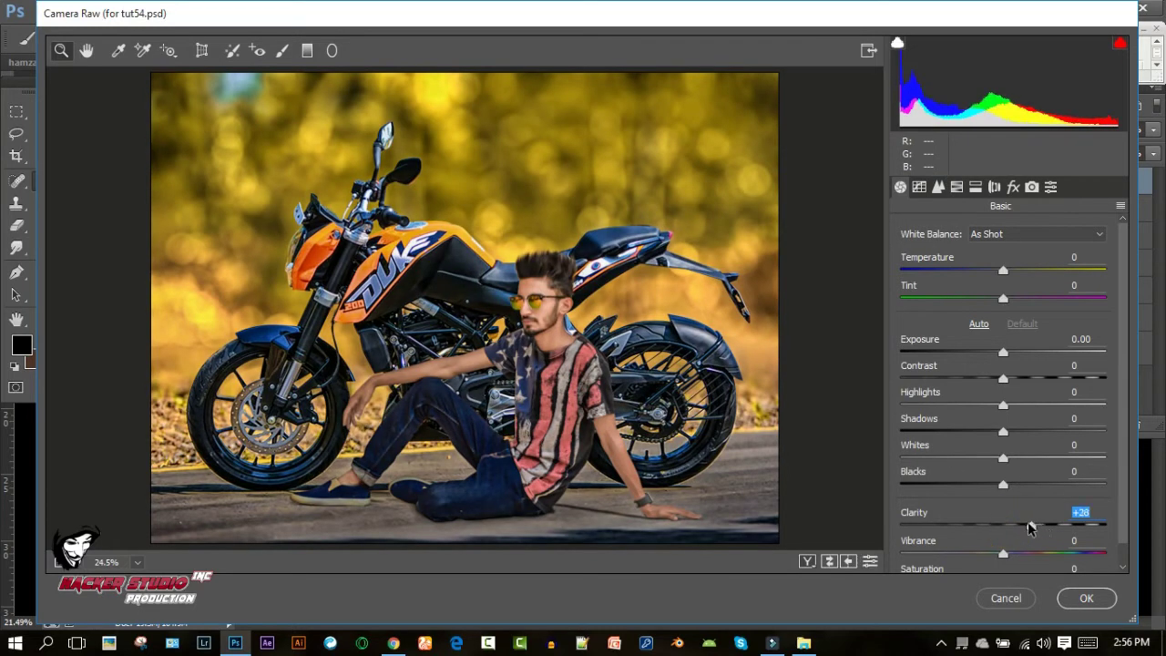
{"action": "left_click_drag", "start_coordinate": [1003, 432], "coordinate": [1066, 424]}
{"action": "left_click", "coordinate": [1002, 376]}
Step: Add a -24 Highlight Priority vignette in Effects and apply the Camera Raw grade
{"action": "left_click", "coordinate": [958, 188]}
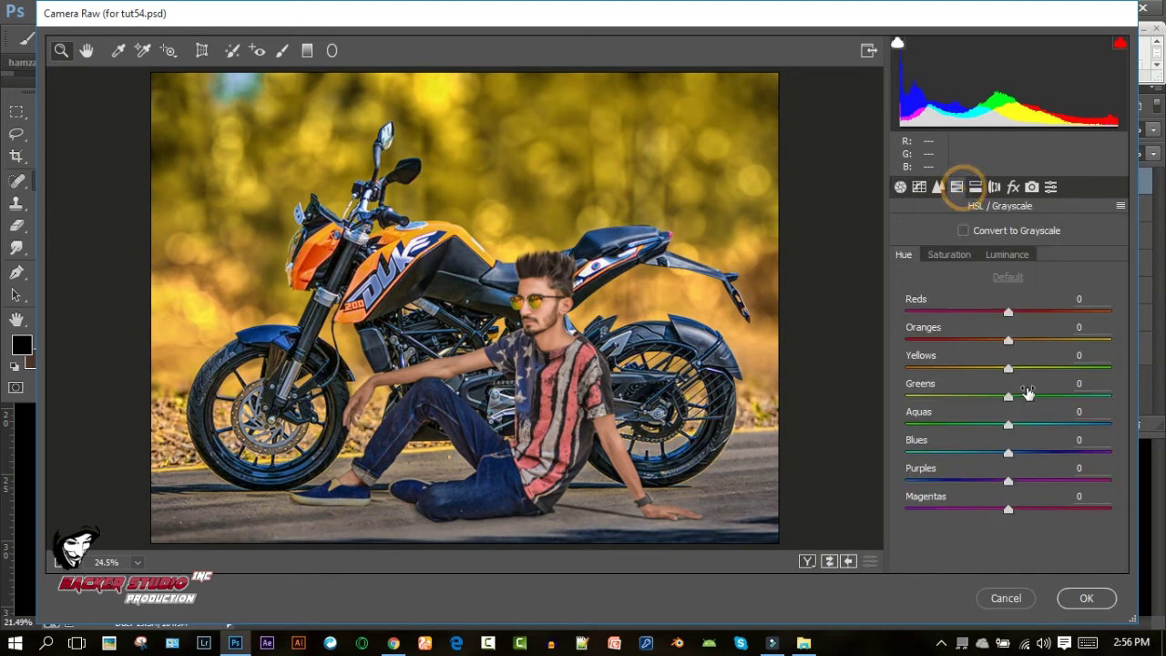
{"action": "left_click", "coordinate": [992, 254]}
{"action": "left_click", "coordinate": [1013, 186]}
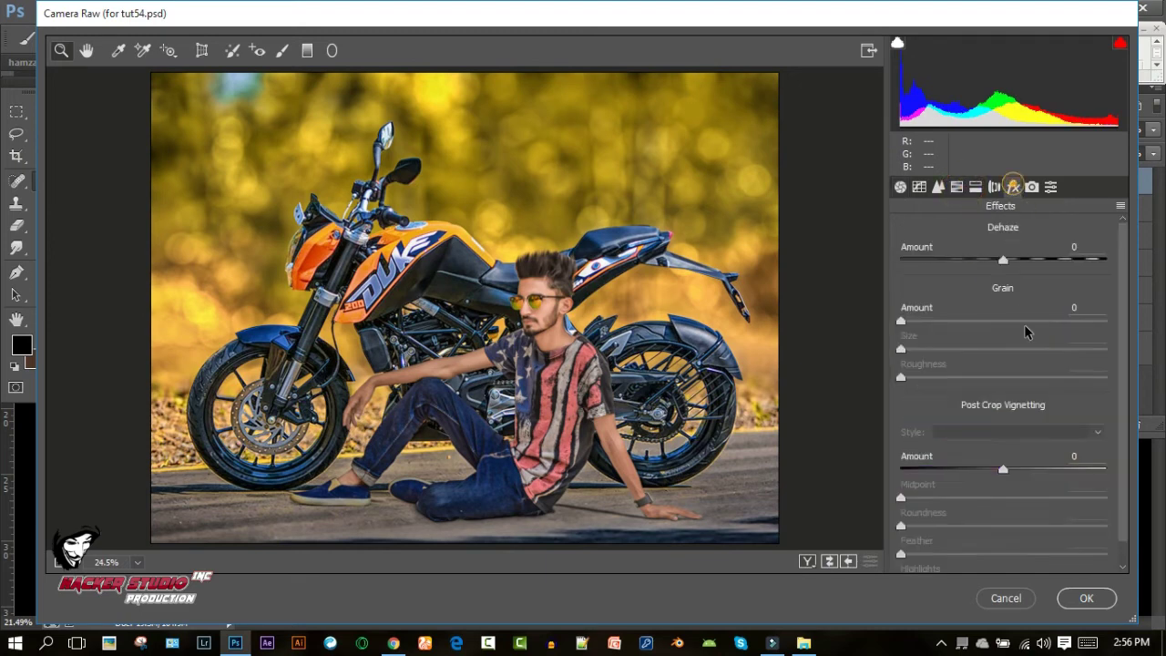
{"action": "left_click_drag", "start_coordinate": [1003, 470], "coordinate": [983, 473]}
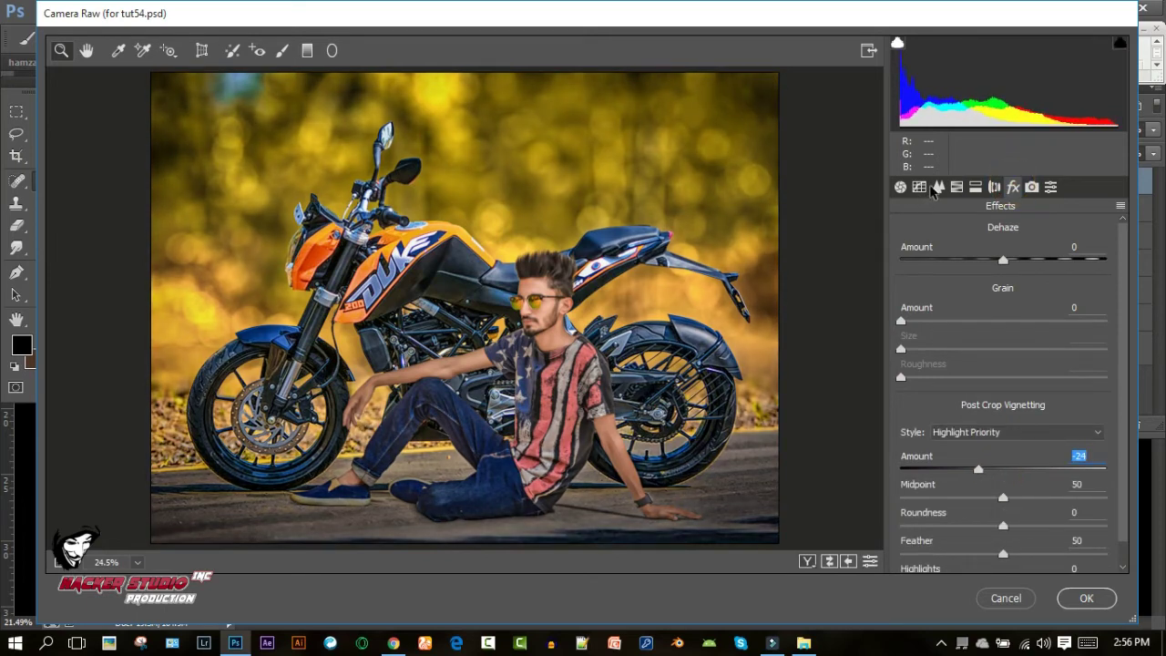
{"action": "left_click", "coordinate": [938, 187]}
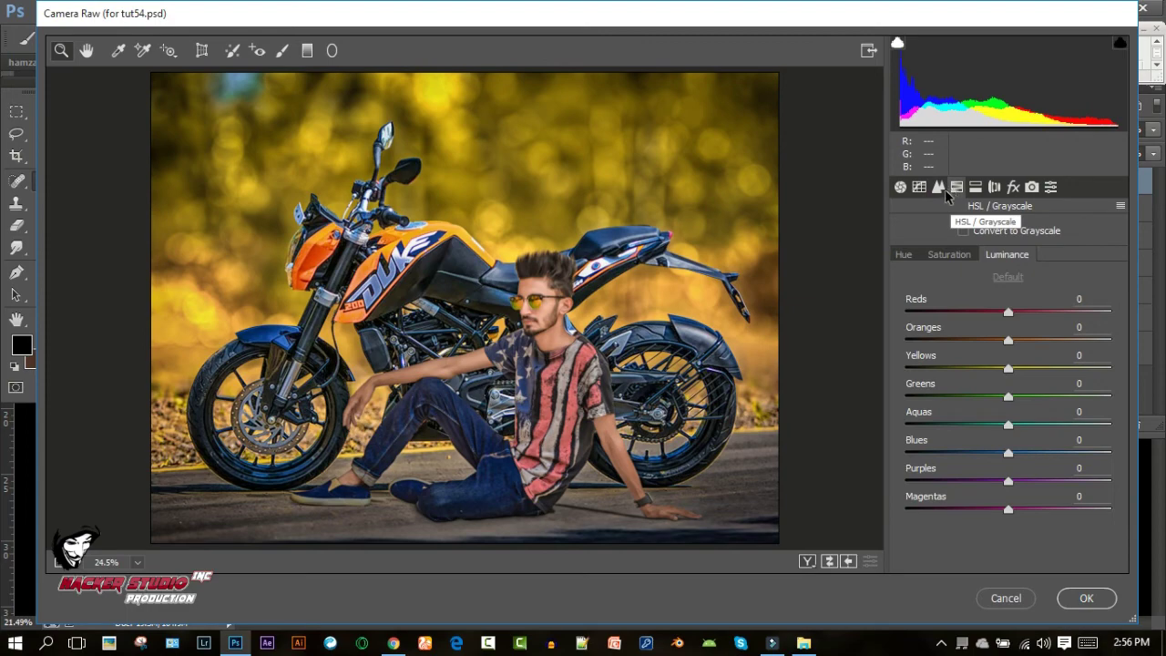
{"action": "left_click", "coordinate": [900, 187]}
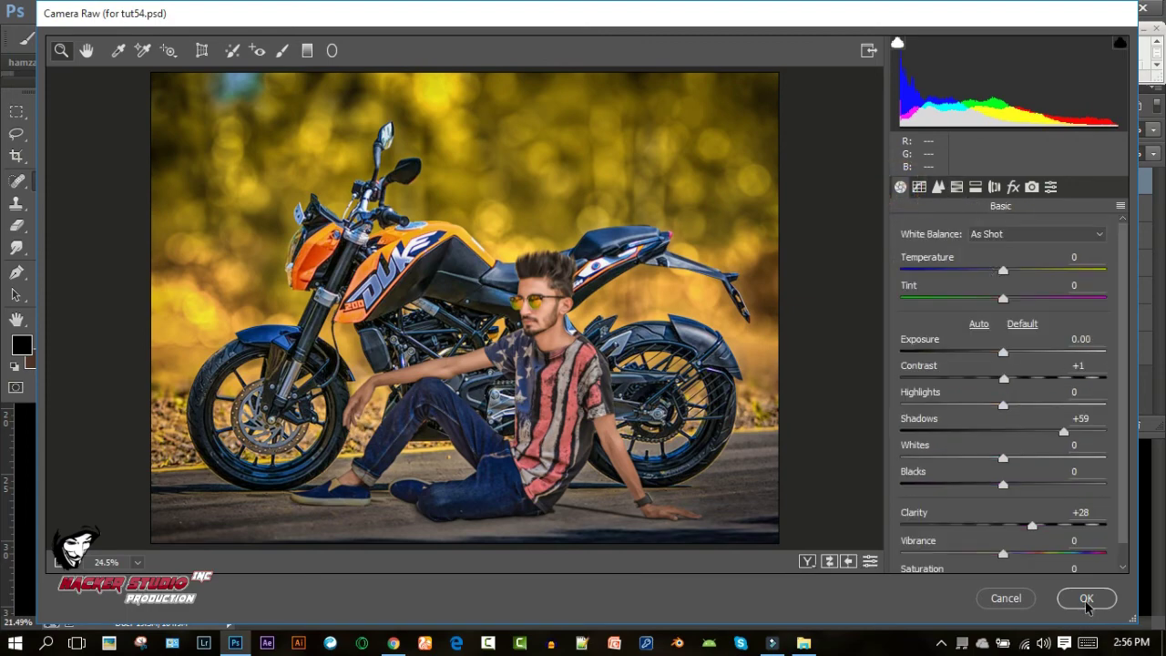
{"action": "left_click", "coordinate": [1086, 598]}
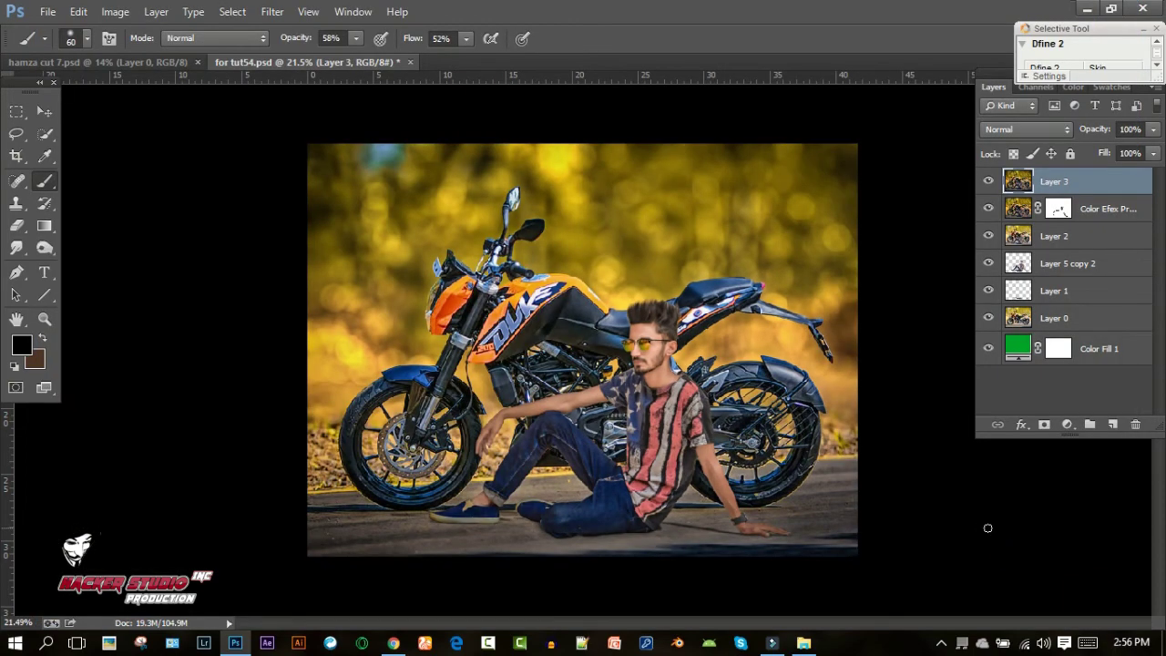
Step: Add a Color Balance 1 adjustment layer warming the midtones to +25, +23, +47
{"action": "left_click", "coordinate": [1066, 426]}
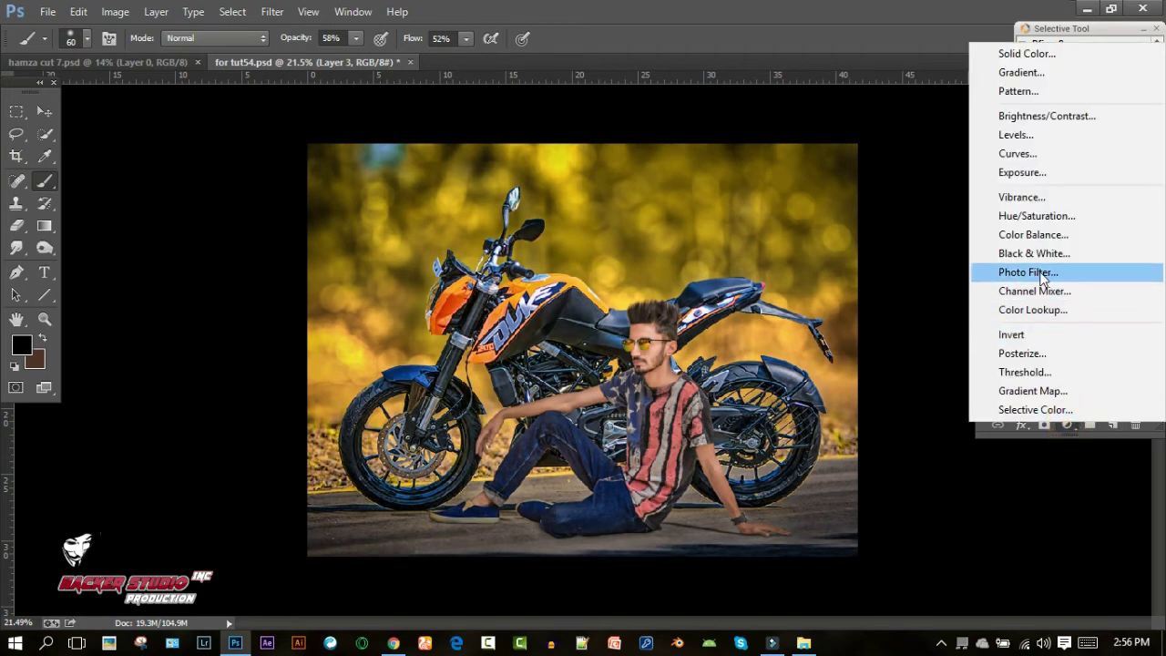
{"action": "left_click", "coordinate": [1033, 234]}
{"action": "mouse_move", "coordinate": [99, 344]}
{"action": "left_mouse_down"}
{"action": "mouse_move", "coordinate": [113, 343]}
{"action": "mouse_move", "coordinate": [124, 399]}
{"action": "left_mouse_up"}
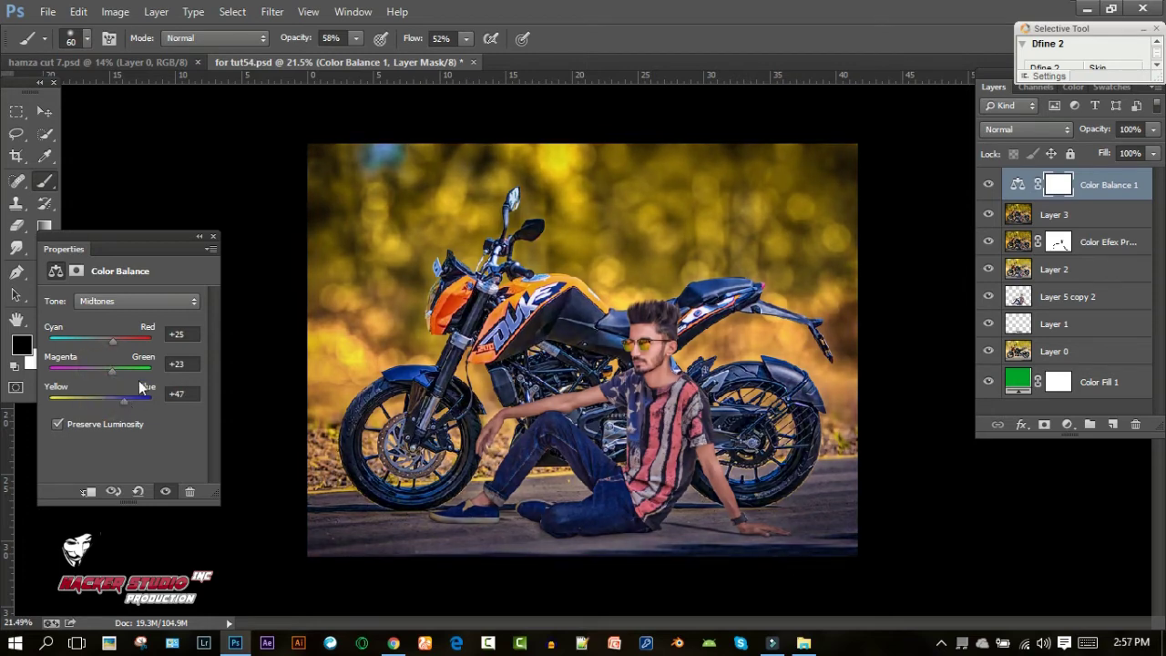
{"action": "left_click", "coordinate": [209, 237]}
Step: Lower Color Balance 1 opacity to 29% and add an empty Layer 4 above it
{"action": "left_click_drag", "start_coordinate": [1095, 131], "coordinate": [1071, 134]}
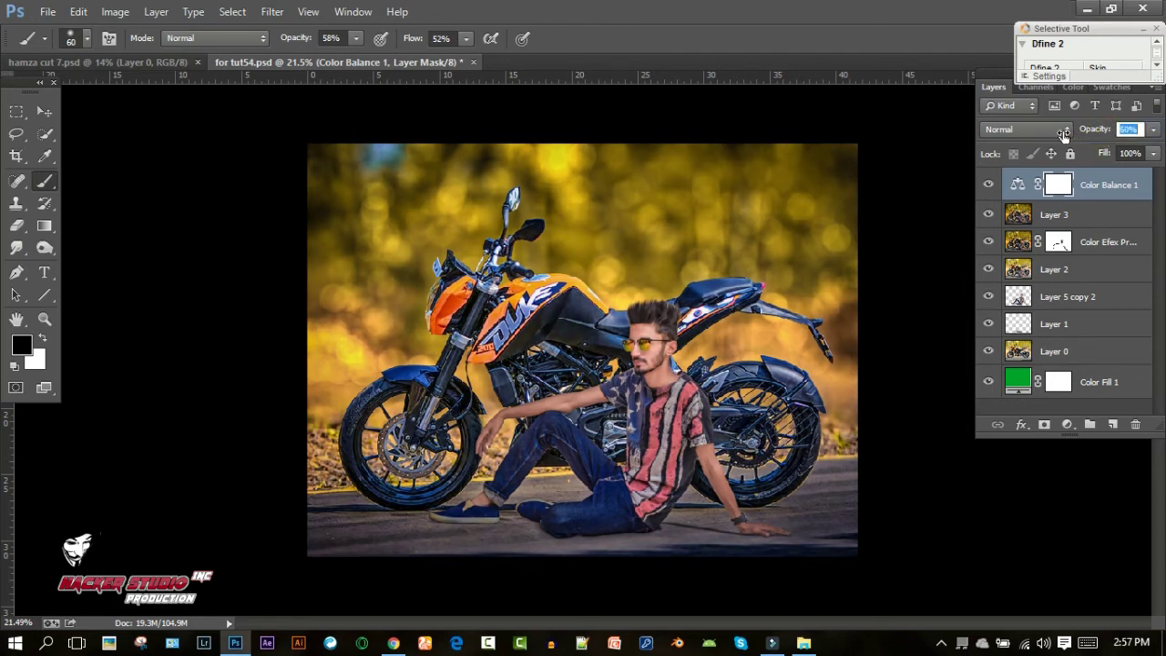
{"action": "left_click", "coordinate": [981, 182]}
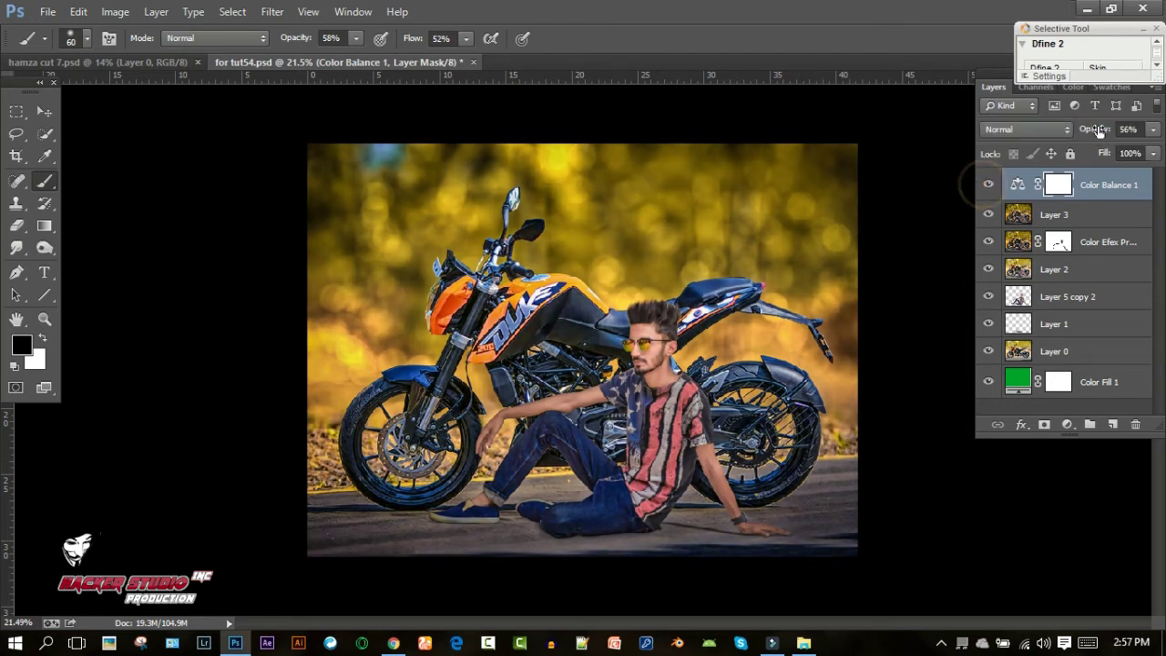
{"action": "mouse_move", "coordinate": [1097, 132]}
{"action": "left_mouse_down"}
{"action": "mouse_move", "coordinate": [1069, 137]}
{"action": "mouse_move", "coordinate": [1081, 135]}
{"action": "left_mouse_up"}
{"action": "left_click", "coordinate": [988, 184]}
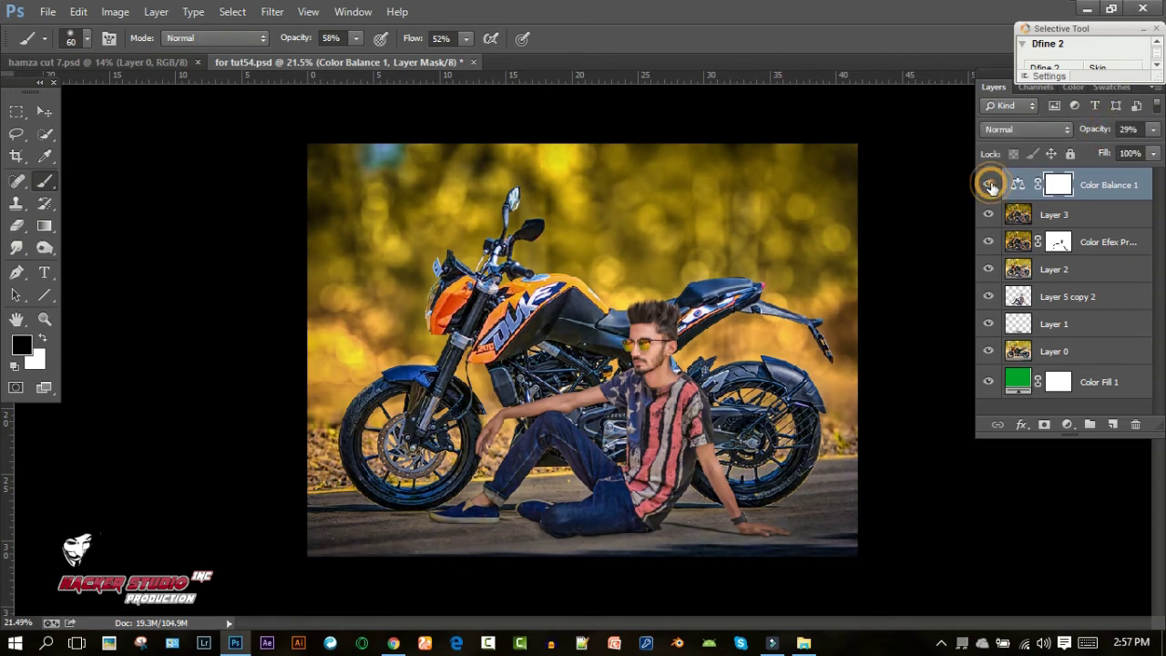
{"action": "left_click", "coordinate": [1112, 426]}
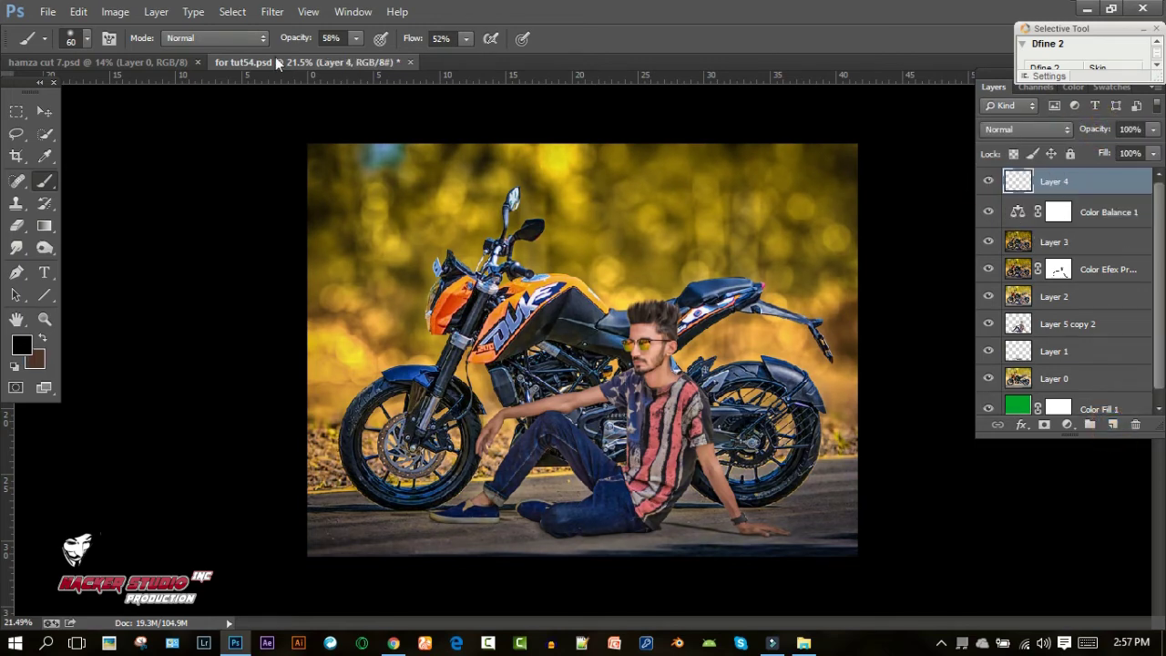
Step: Apply the merged composite into Layer 4 with Multiply blending via Apply Image
{"action": "left_click", "coordinate": [115, 11]}
{"action": "left_click", "coordinate": [150, 255]}
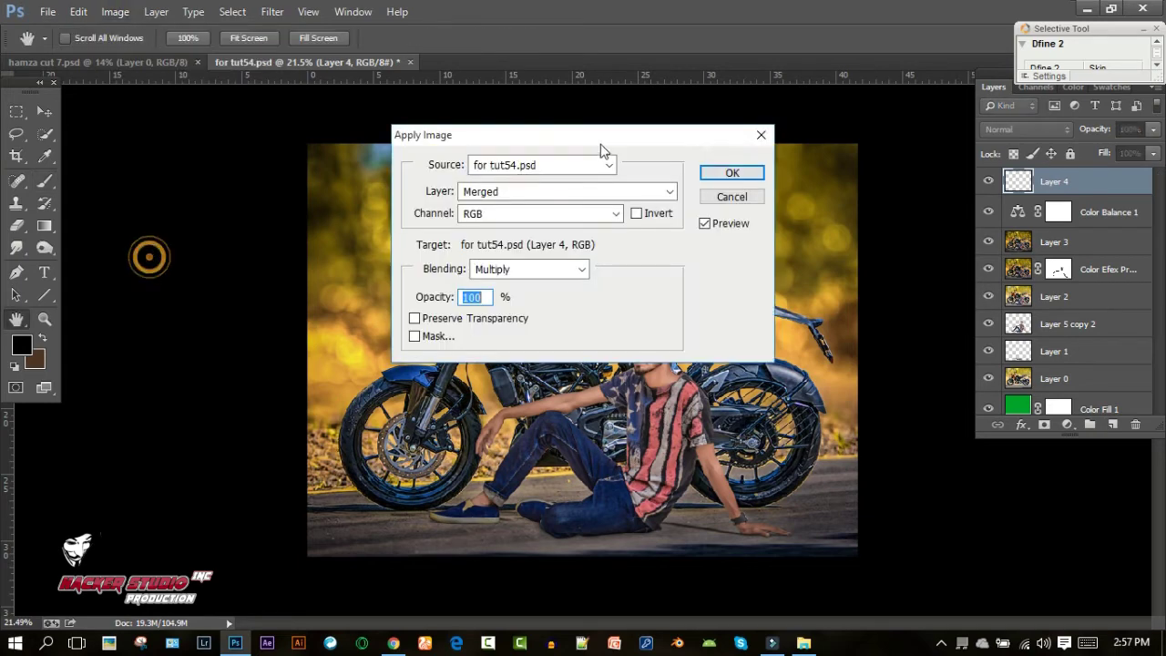
{"action": "left_click", "coordinate": [721, 173]}
Step: Run the Camera Raw Filter on Layer 4 with Clarity +100 and Blues saturation +49
{"action": "left_click", "coordinate": [272, 11]}
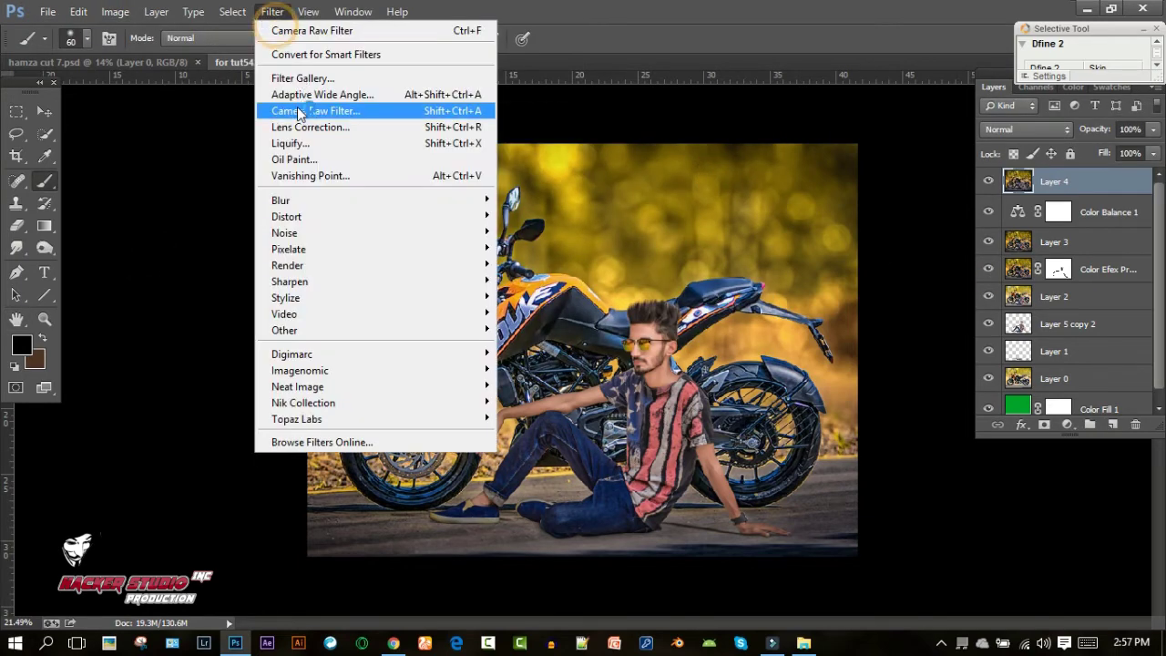
{"action": "left_click", "coordinate": [300, 111]}
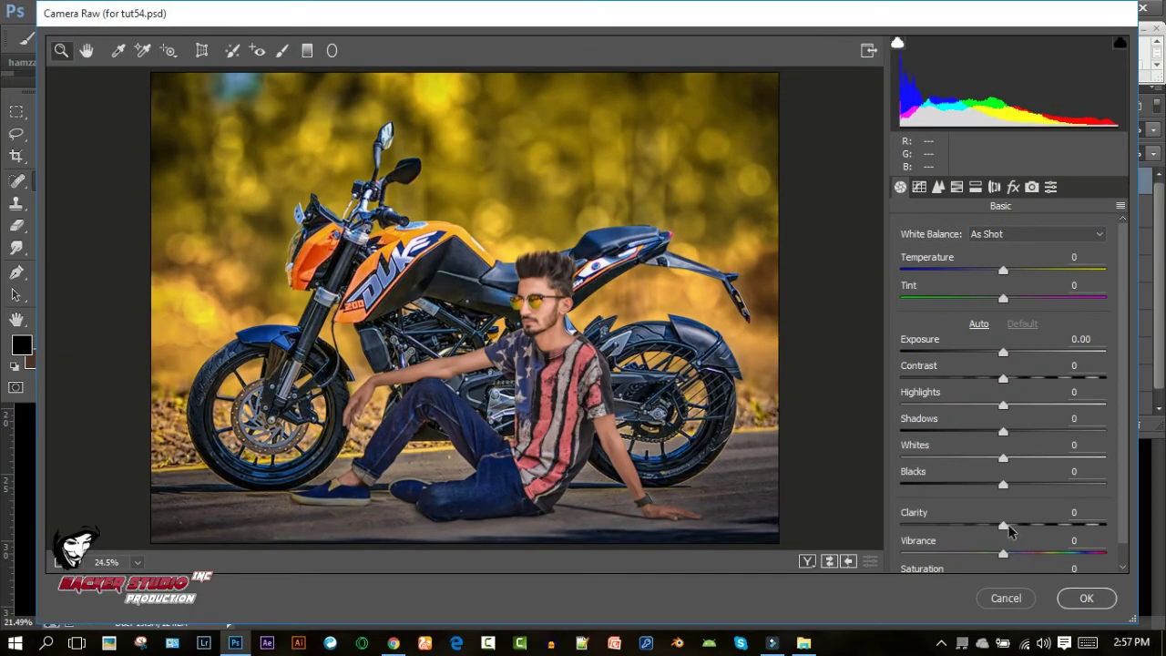
{"action": "left_click_drag", "start_coordinate": [1003, 527], "coordinate": [1164, 533]}
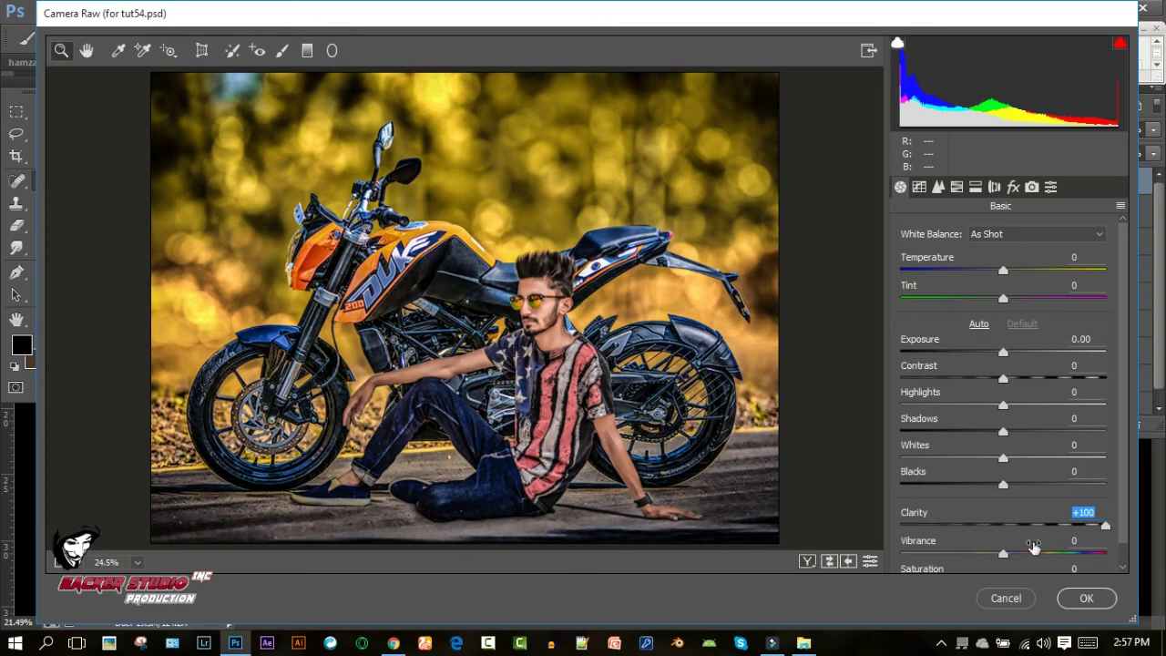
{"action": "left_click", "coordinate": [940, 187]}
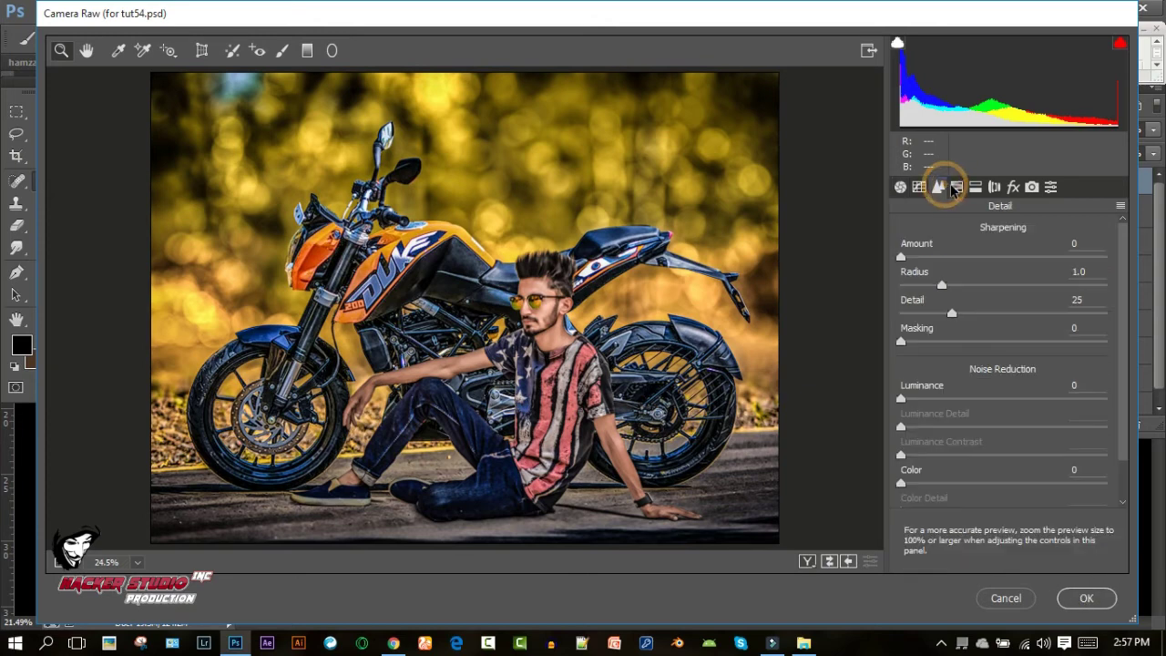
{"action": "left_click", "coordinate": [935, 255]}
{"action": "left_click_drag", "start_coordinate": [1008, 452], "coordinate": [1058, 453]}
{"action": "left_click", "coordinate": [1084, 598]}
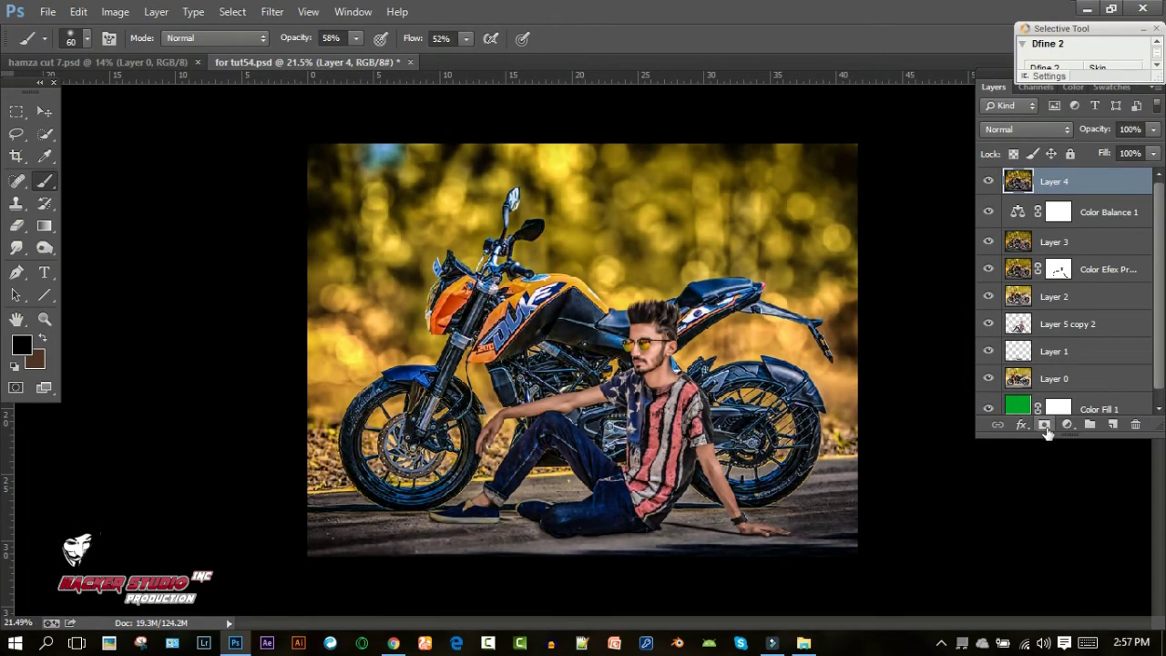
Step: Add an inverted, fully hiding mask to Layer 4 and set white as the painting colour
{"action": "left_click", "coordinate": [1043, 425]}
{"action": "scroll", "coordinate": [577, 498], "scroll_direction": "up", "scroll_amount": 5}
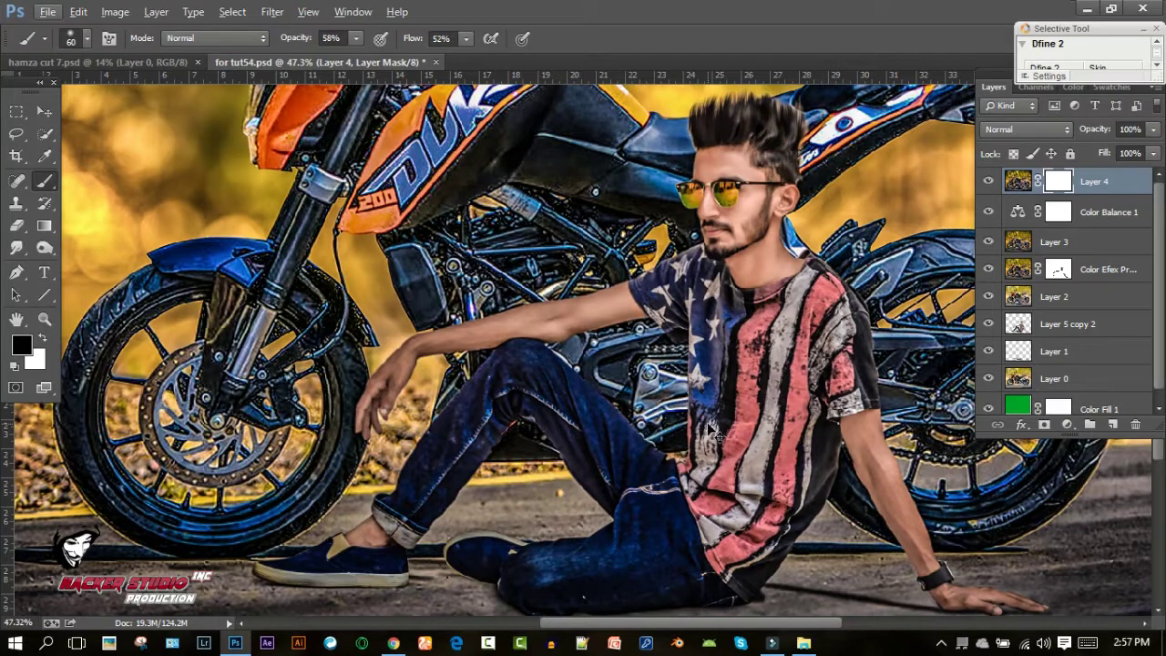
{"action": "key", "text": "ctrl+i"}
{"action": "scroll", "coordinate": [468, 338], "scroll_direction": "up", "scroll_amount": 2}
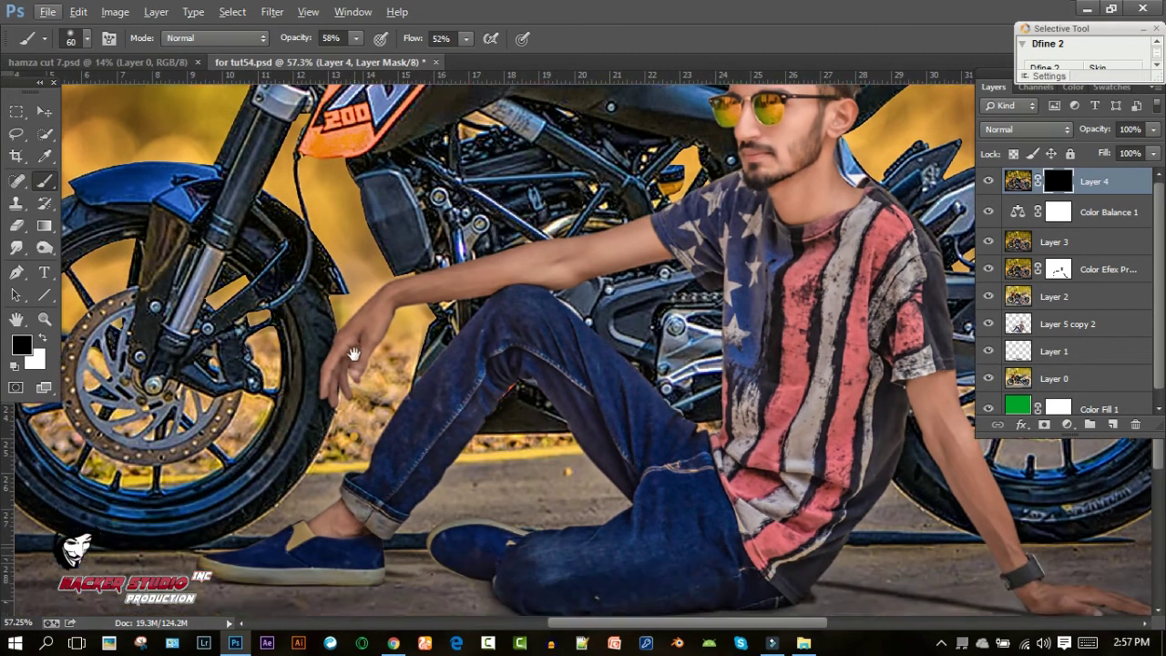
{"action": "left_click_drag", "start_coordinate": [344, 438], "coordinate": [350, 329]}
{"action": "key", "text": "x"}
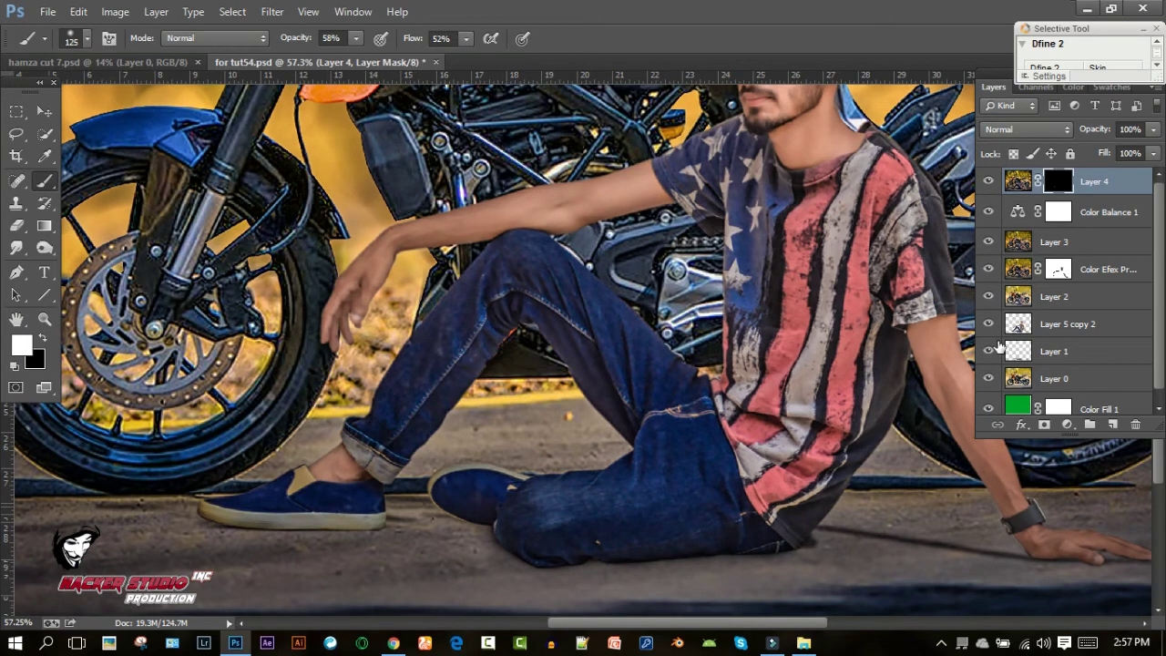
Step: Paint white to reveal Layer 4's sharpening on the jeans, knee, pocket and shirt stars
{"action": "mouse_move", "coordinate": [441, 459]}
{"action": "left_mouse_down"}
{"action": "mouse_move", "coordinate": [403, 395]}
{"action": "mouse_move", "coordinate": [495, 312]}
{"action": "mouse_move", "coordinate": [477, 318]}
{"action": "left_mouse_up"}
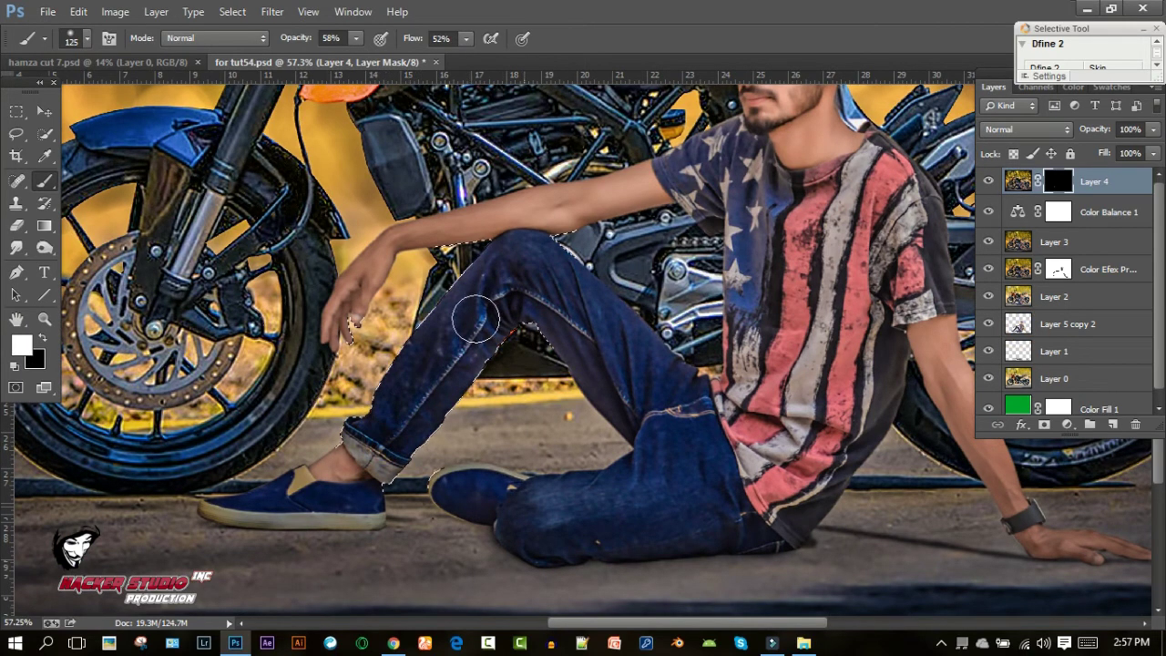
{"action": "left_click_drag", "start_coordinate": [338, 494], "coordinate": [241, 508]}
{"action": "mouse_move", "coordinate": [464, 349]}
{"action": "left_mouse_down"}
{"action": "mouse_move", "coordinate": [583, 338]}
{"action": "mouse_move", "coordinate": [637, 416]}
{"action": "mouse_move", "coordinate": [567, 539]}
{"action": "mouse_move", "coordinate": [468, 489]}
{"action": "mouse_move", "coordinate": [667, 507]}
{"action": "left_mouse_up"}
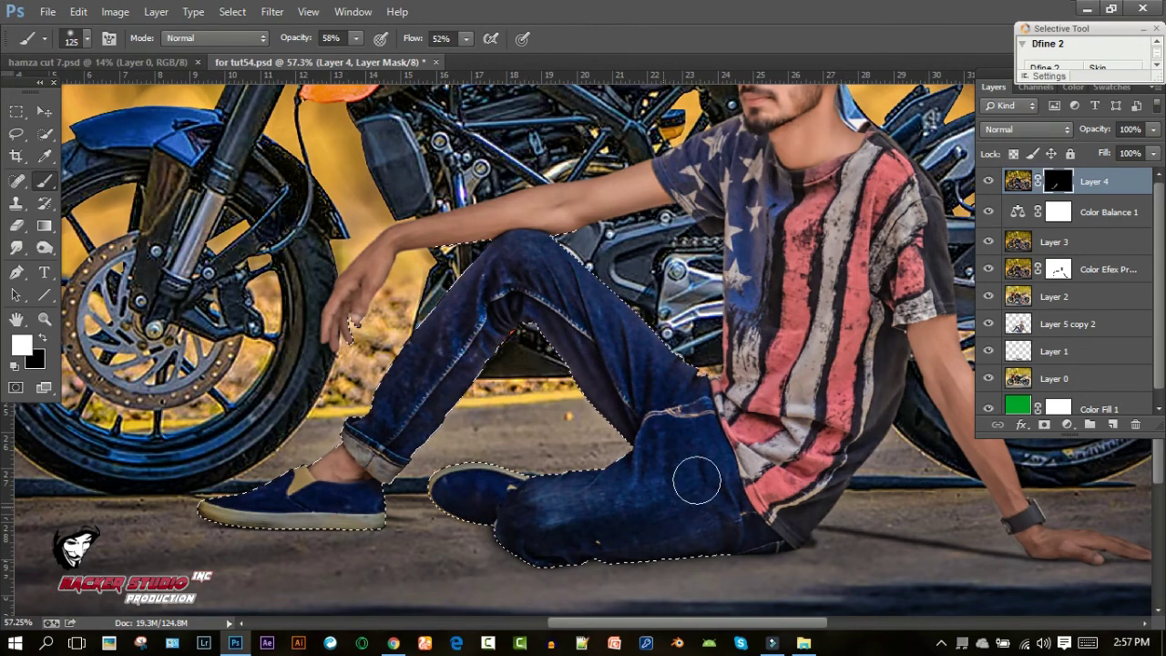
{"action": "mouse_move", "coordinate": [650, 373]}
{"action": "left_mouse_down"}
{"action": "mouse_move", "coordinate": [604, 364]}
{"action": "mouse_move", "coordinate": [683, 346]}
{"action": "left_mouse_up"}
{"action": "key", "text": "bracketright"}
{"action": "key", "text": "bracketright"}
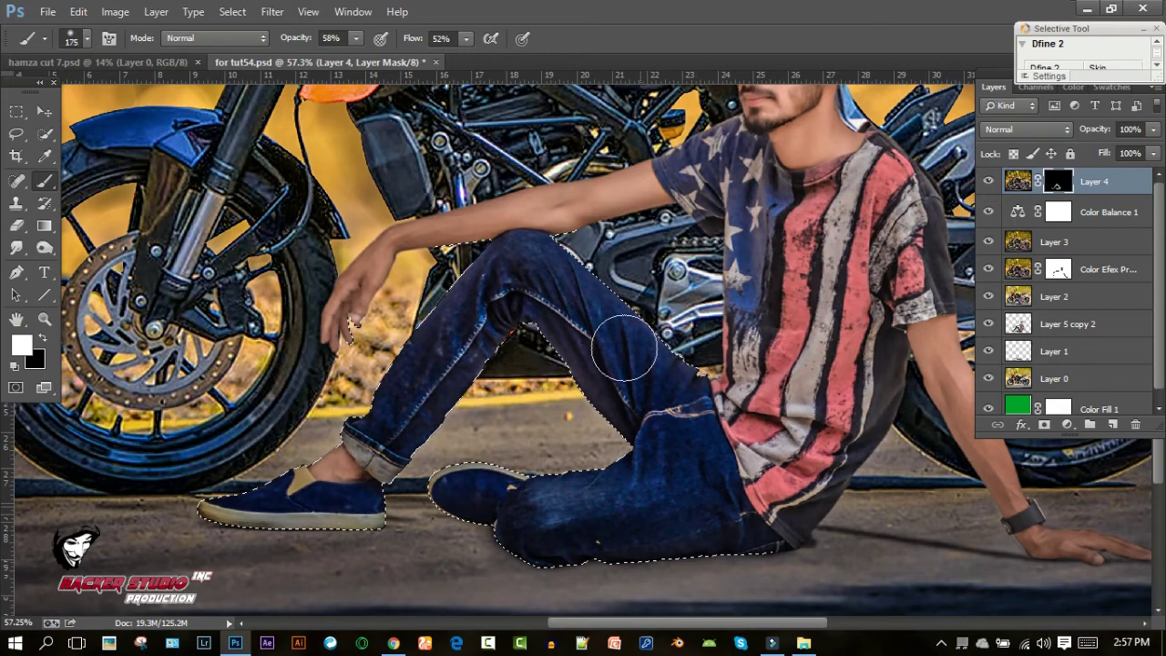
{"action": "left_click_drag", "start_coordinate": [763, 303], "coordinate": [725, 174]}
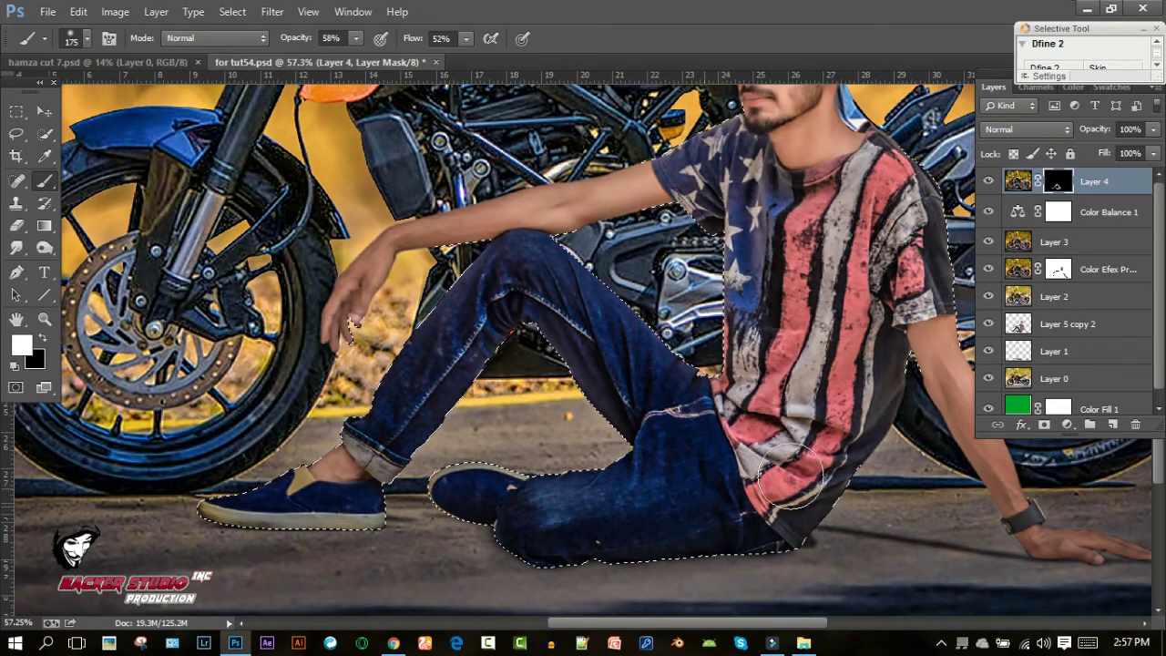
{"action": "left_click_drag", "start_coordinate": [715, 432], "coordinate": [665, 483]}
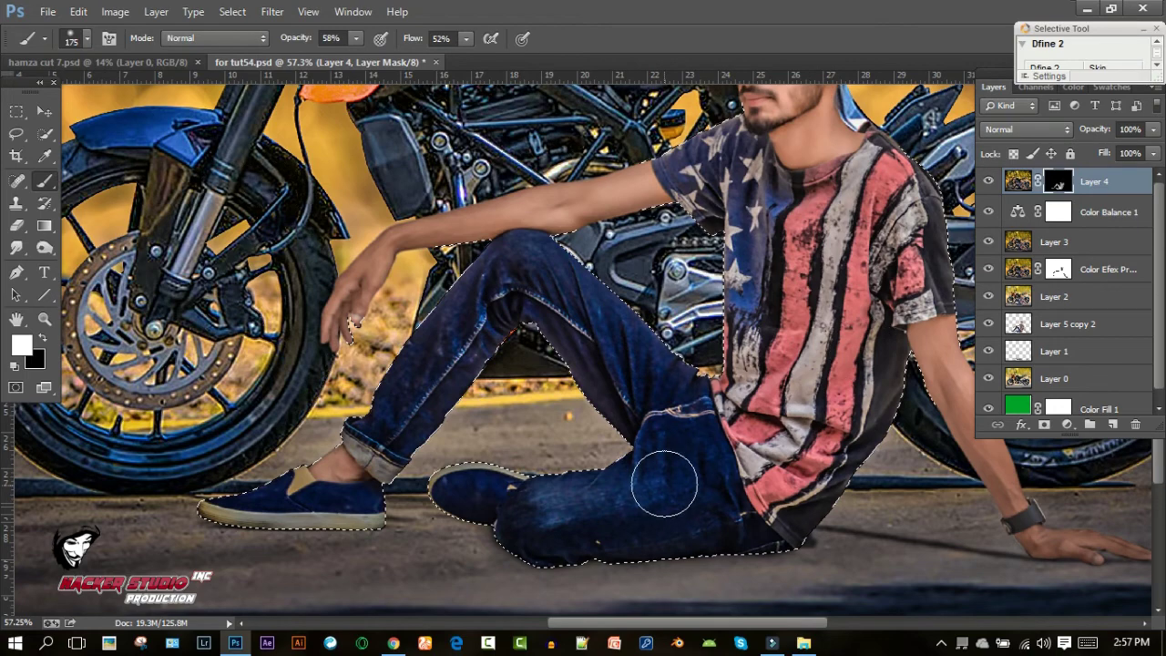
{"action": "scroll", "coordinate": [665, 483], "scroll_direction": "down", "scroll_amount": 5}
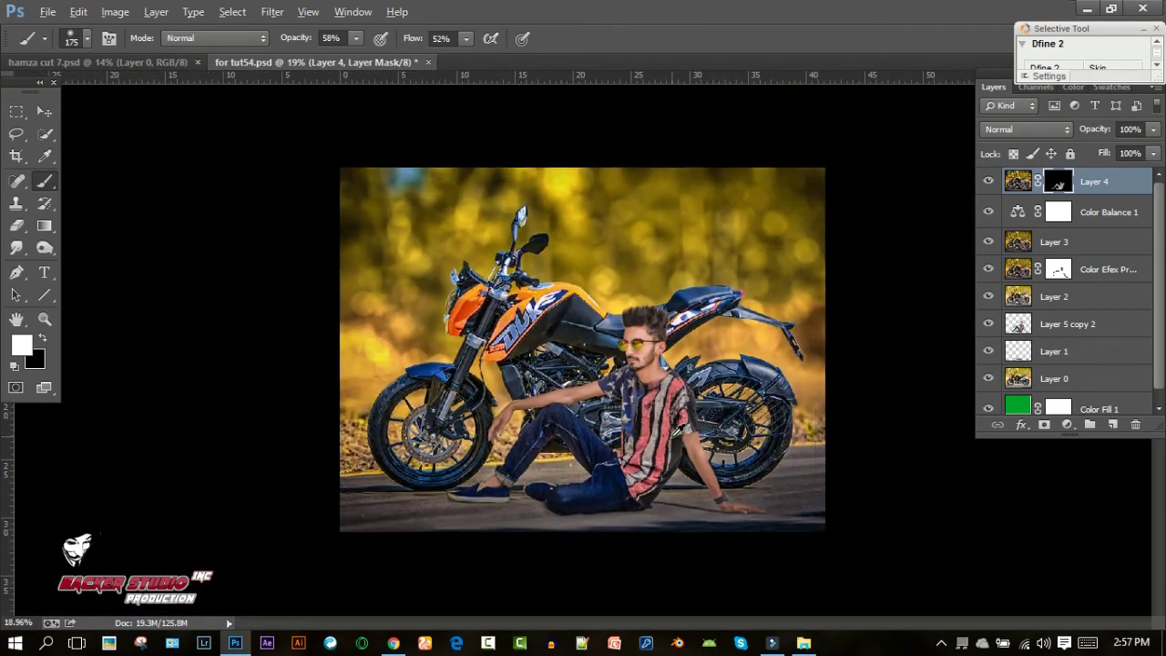
{"action": "scroll", "coordinate": [678, 424], "scroll_direction": "up", "scroll_amount": 1}
Step: Add a new Layer 5 holding a merged copy of the composite via Apply Image
{"action": "left_click", "coordinate": [1113, 425]}
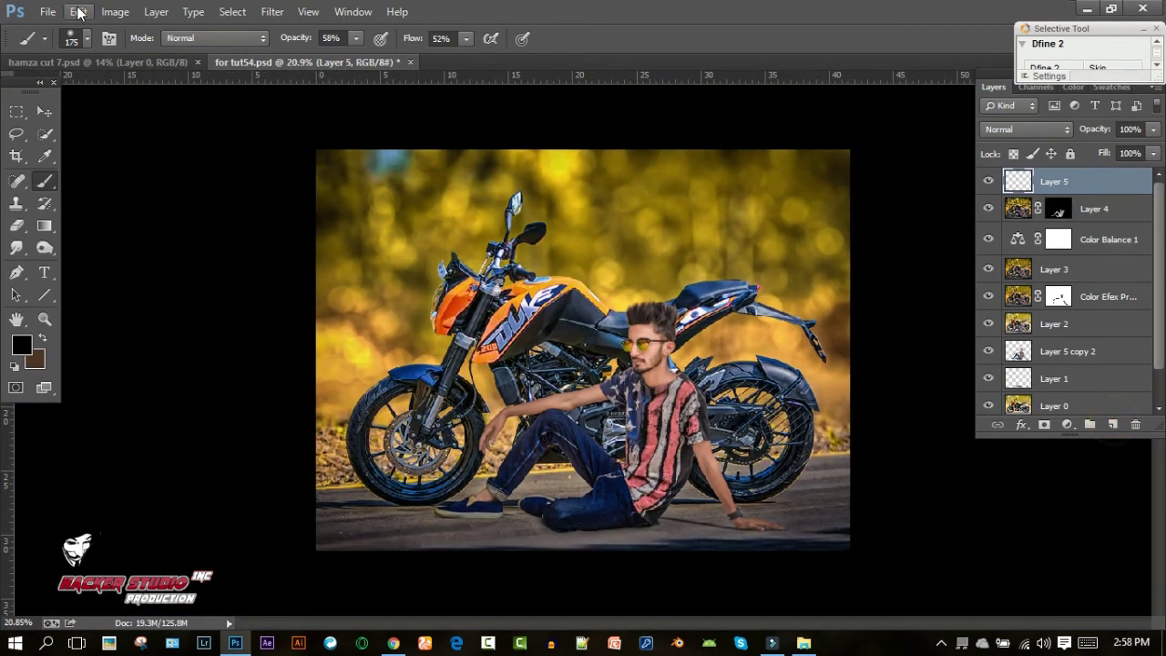
{"action": "left_click", "coordinate": [115, 12]}
{"action": "left_click", "coordinate": [178, 255]}
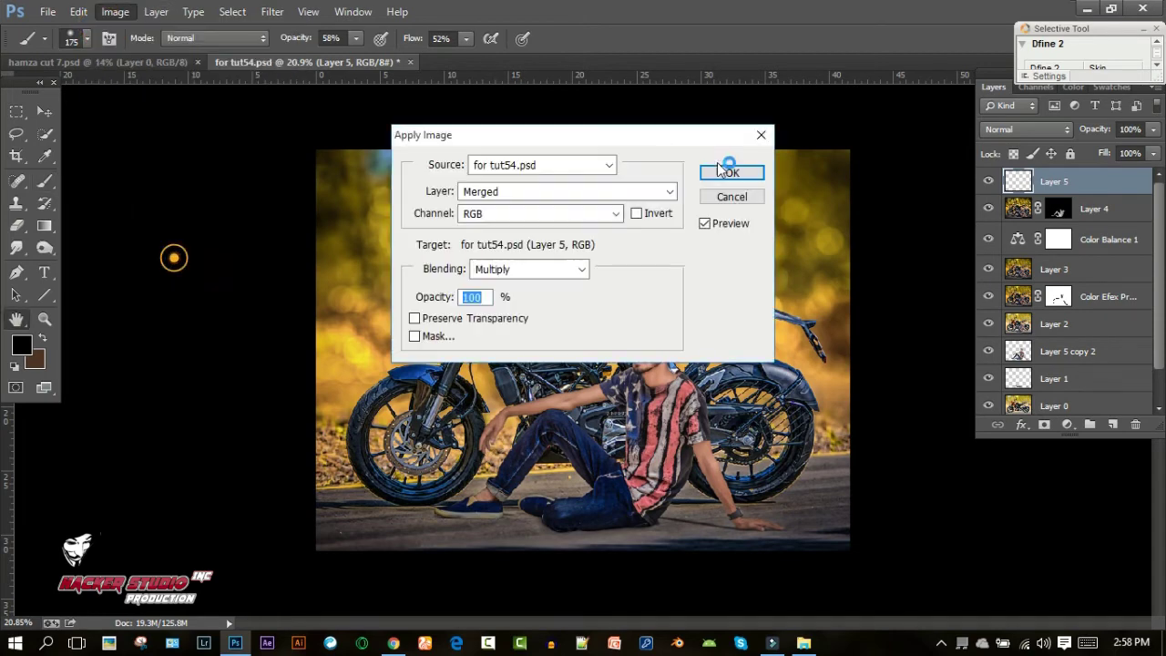
{"action": "left_click", "coordinate": [735, 173]}
{"action": "left_click", "coordinate": [272, 12]}
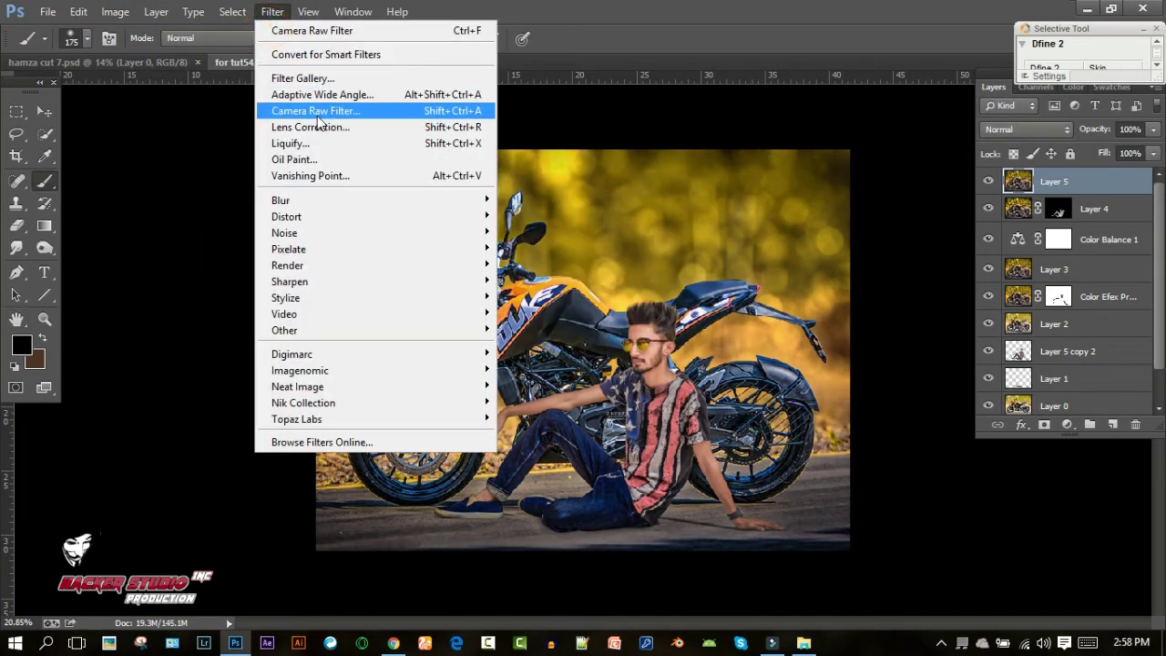
Step: In the Camera Raw Filter on Layer 5, lower Yellows saturation to -28 and raise Contrast to +21
{"action": "left_click", "coordinate": [319, 110]}
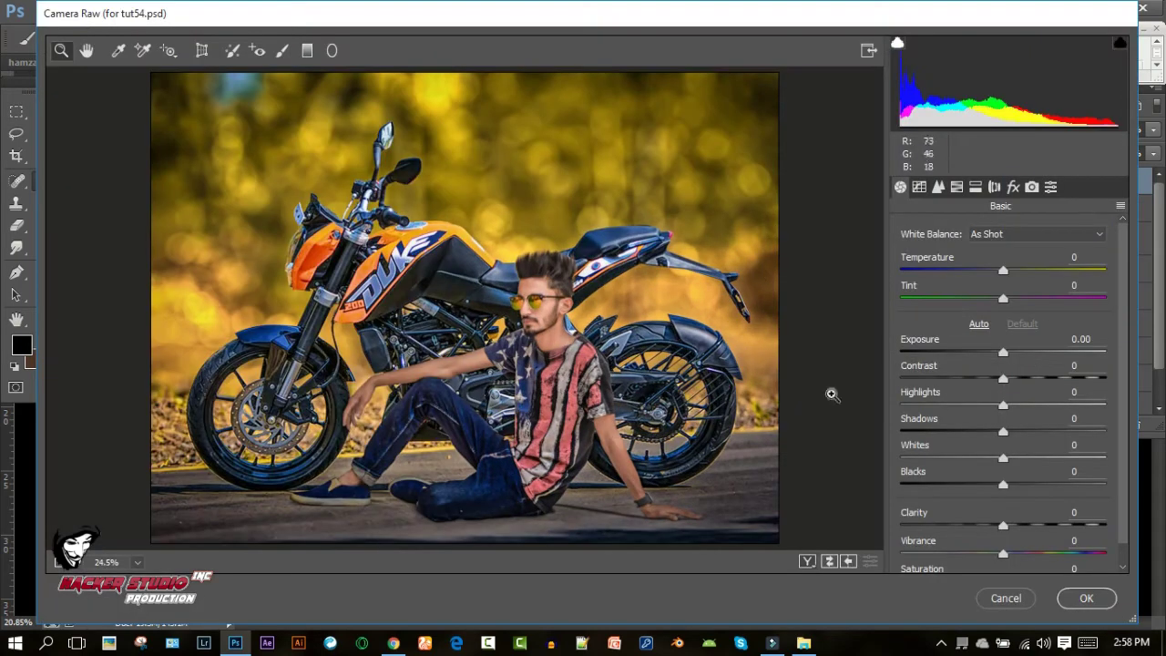
{"action": "left_click", "coordinate": [956, 187]}
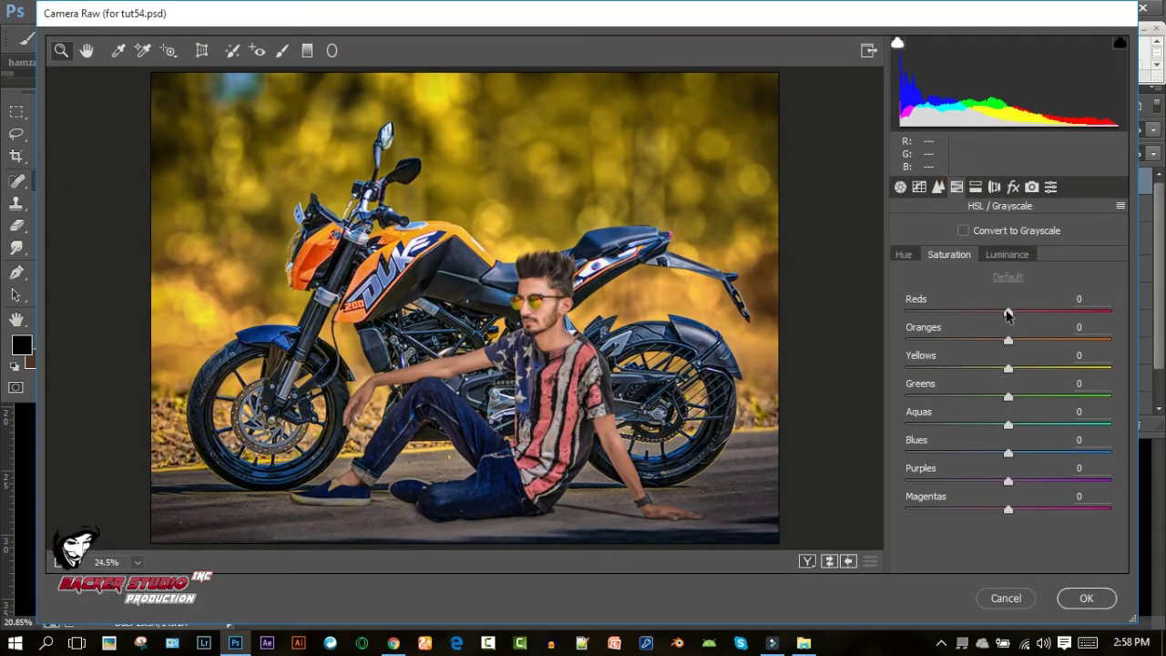
{"action": "left_click_drag", "start_coordinate": [1007, 367], "coordinate": [978, 368]}
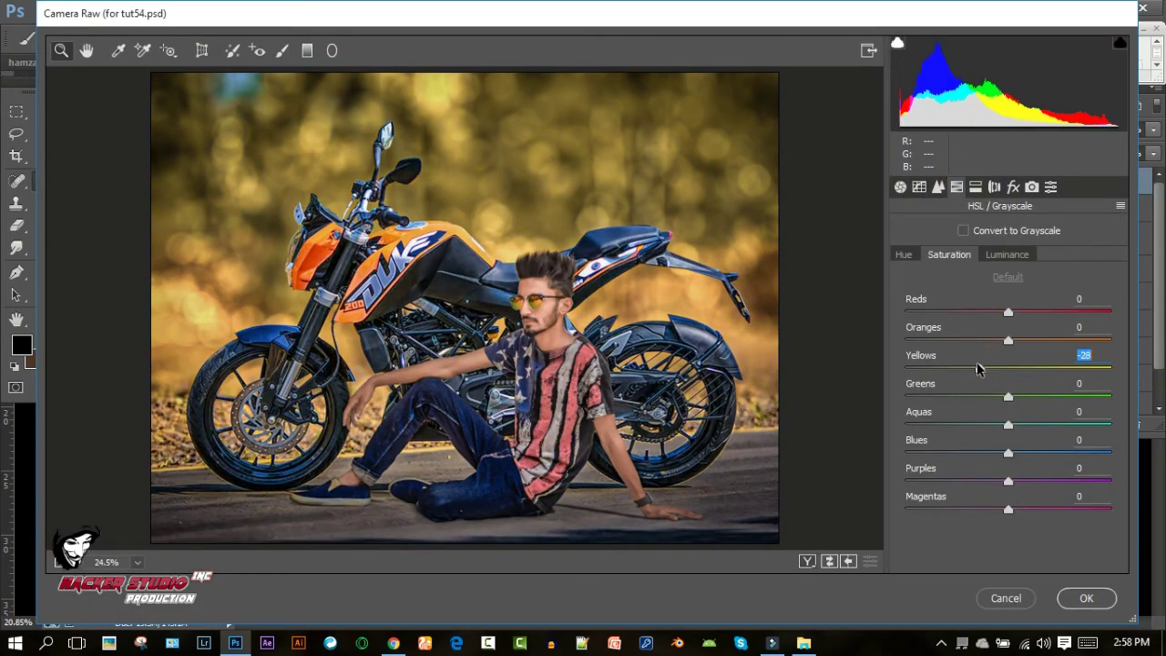
{"action": "left_click", "coordinate": [900, 187]}
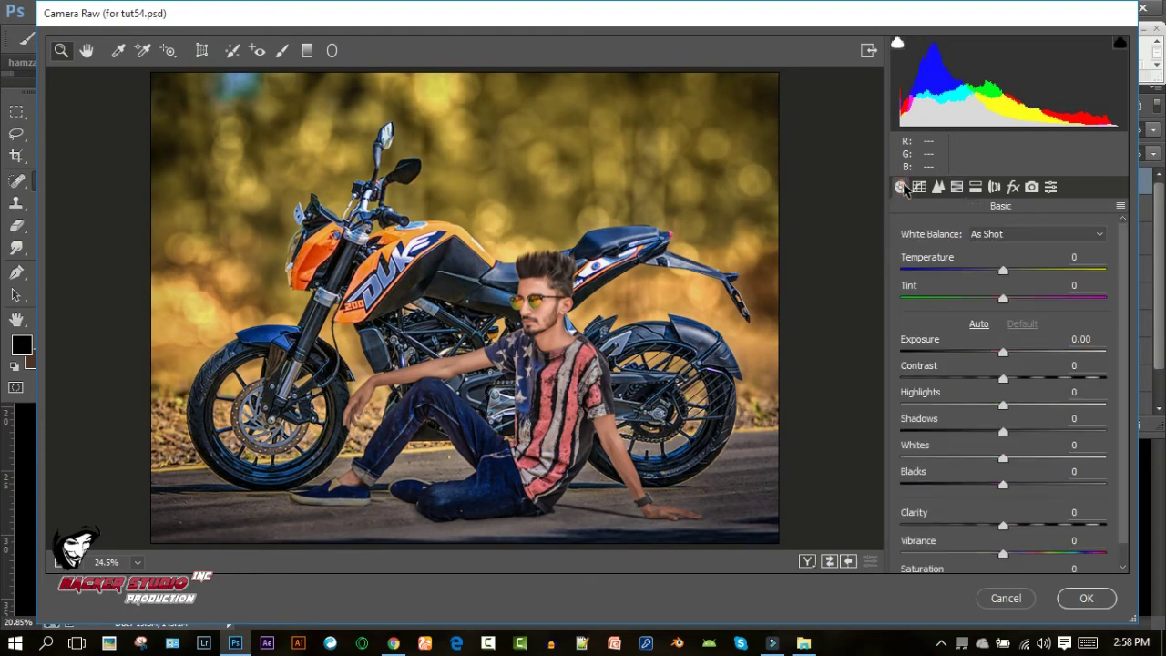
{"action": "left_click_drag", "start_coordinate": [1002, 379], "coordinate": [1024, 379]}
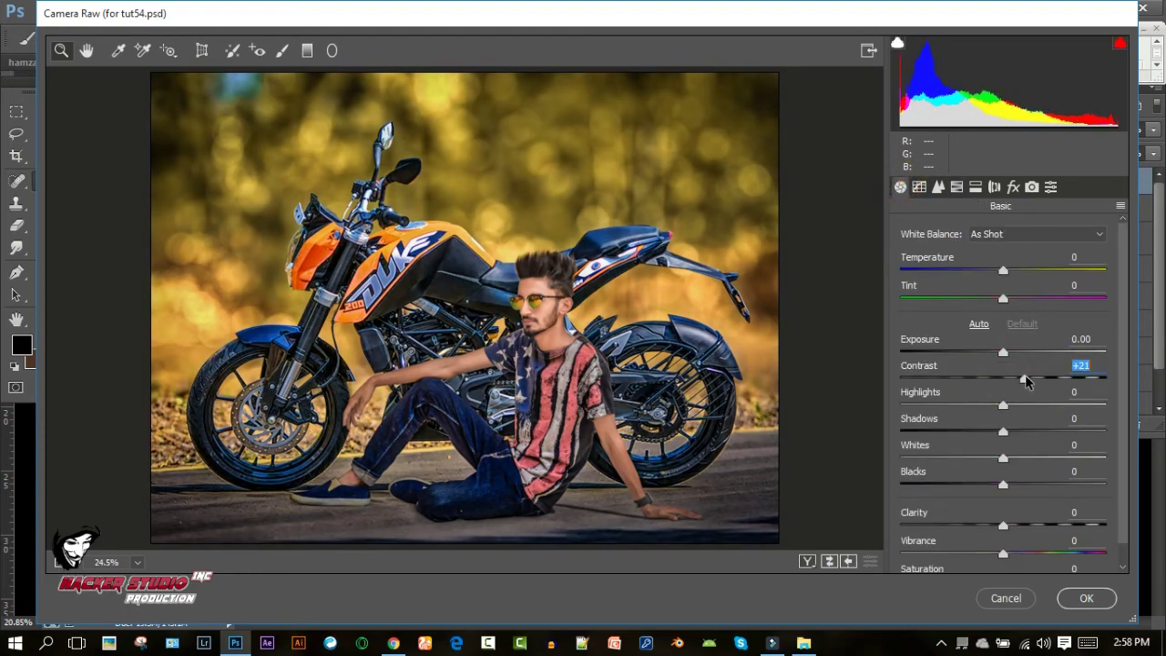
Step: Add a graduated filter over the ground at the bottom with -0.55 exposure
{"action": "left_click", "coordinate": [307, 50]}
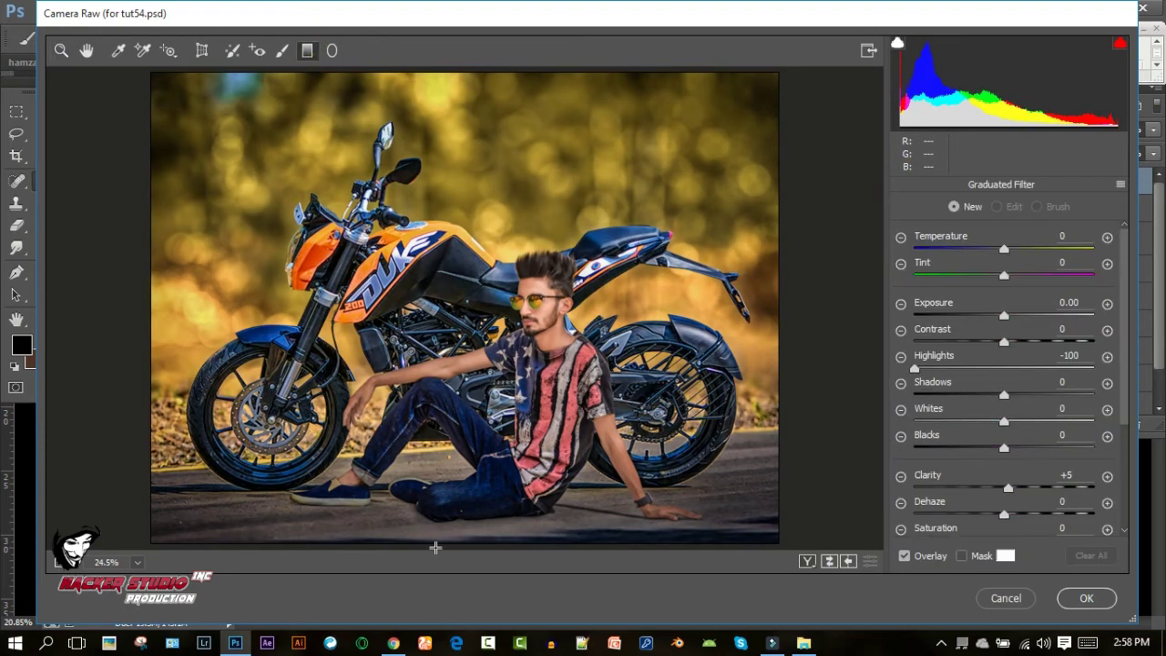
{"action": "left_click_drag", "start_coordinate": [436, 544], "coordinate": [440, 441]}
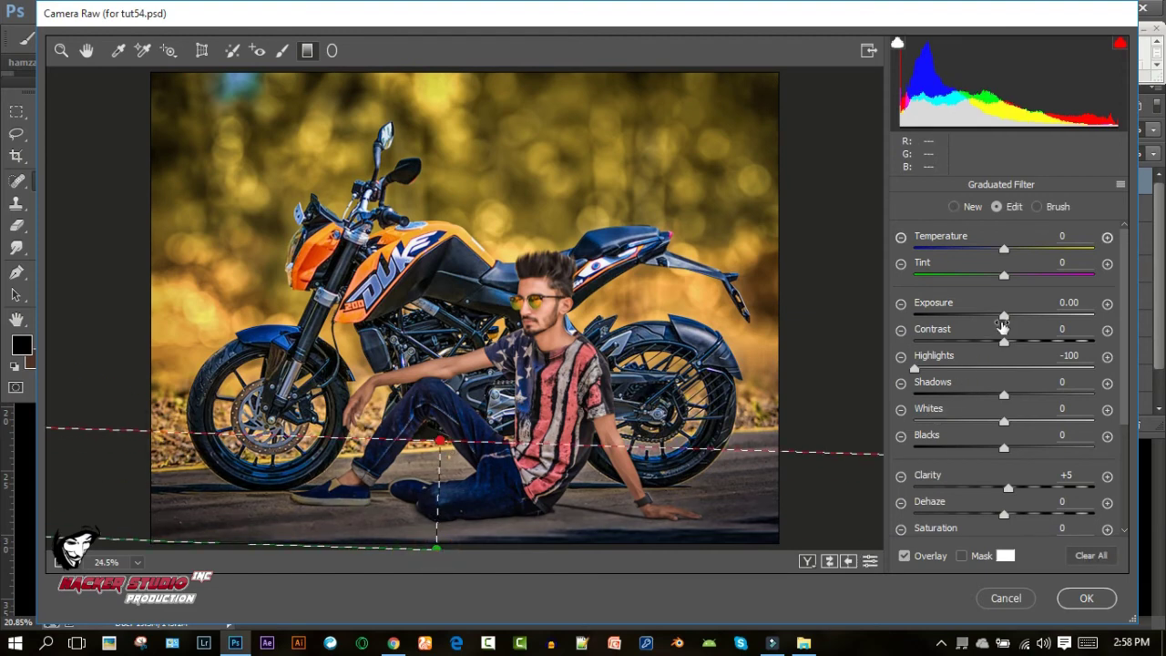
{"action": "left_click_drag", "start_coordinate": [1003, 316], "coordinate": [992, 316]}
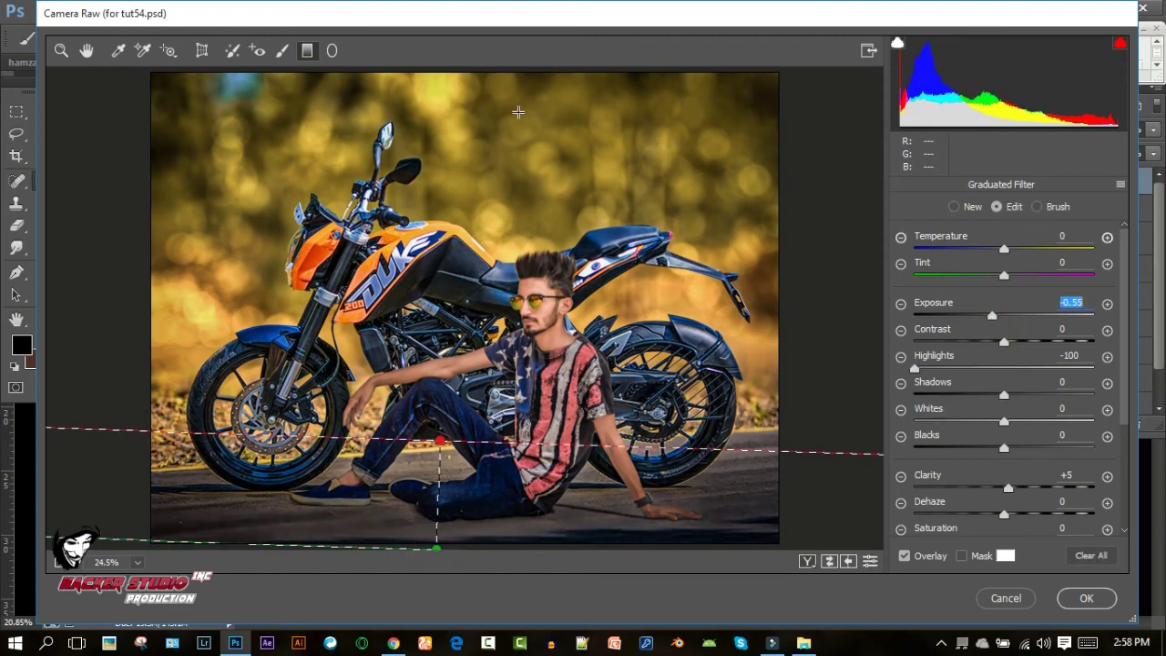
{"action": "left_click", "coordinate": [86, 50]}
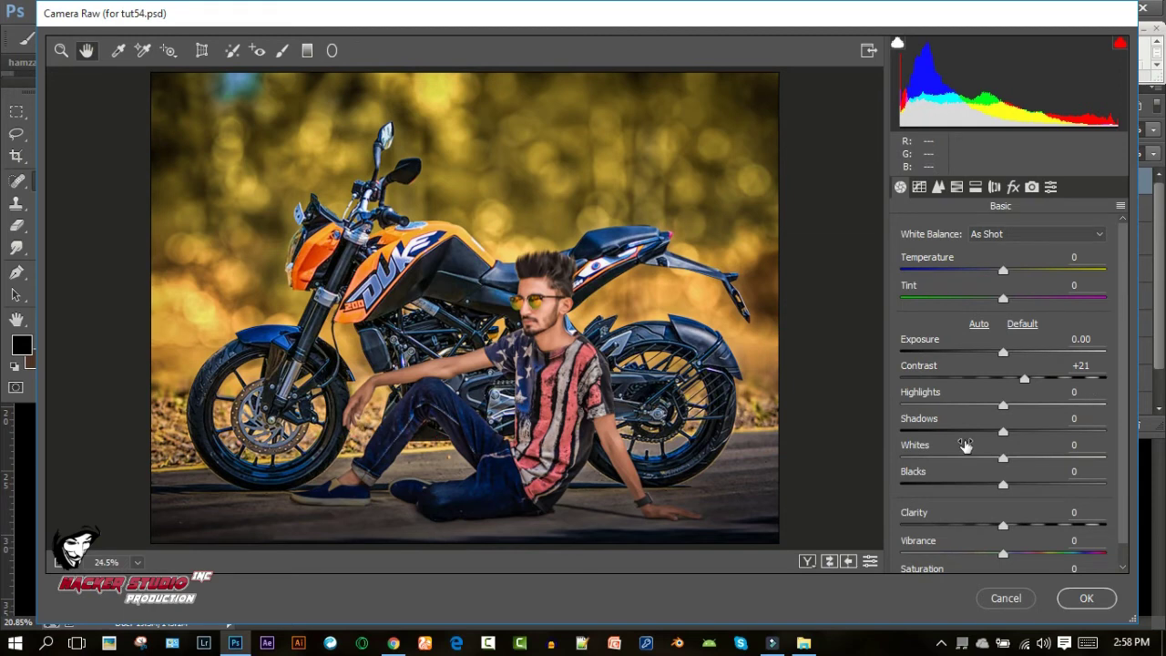
Step: Set Shadows +34, Clarity +8, Yellows saturation -27 and a -8 vignette, then apply the grade
{"action": "left_click_drag", "start_coordinate": [1002, 431], "coordinate": [1038, 430]}
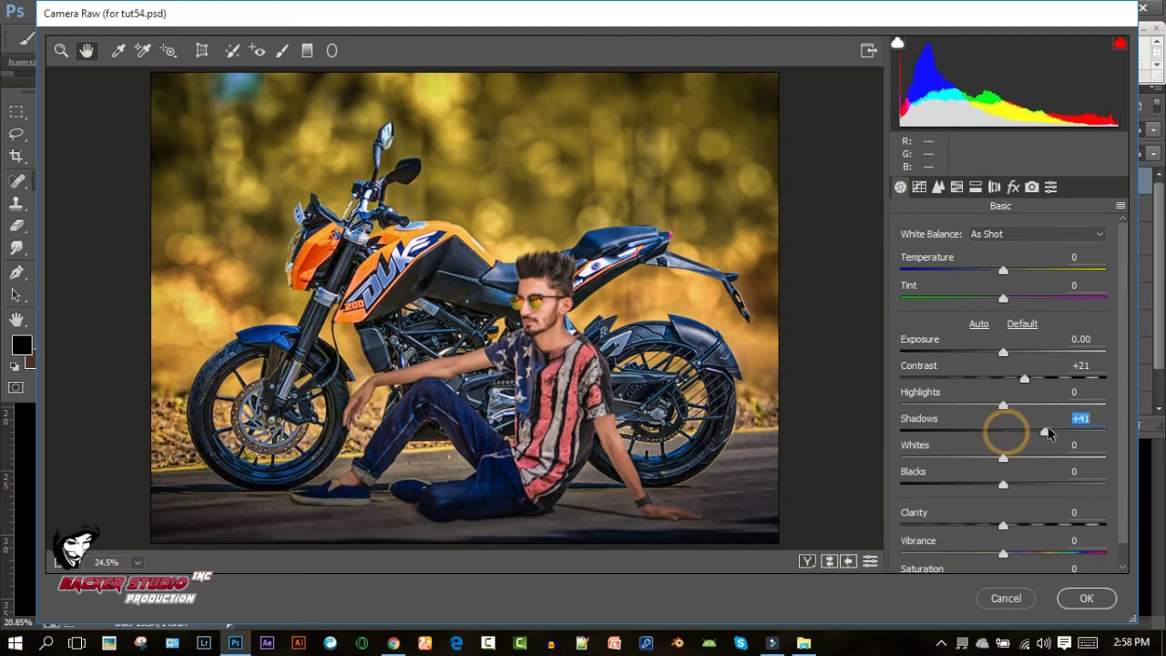
{"action": "left_click_drag", "start_coordinate": [1004, 525], "coordinate": [1022, 526]}
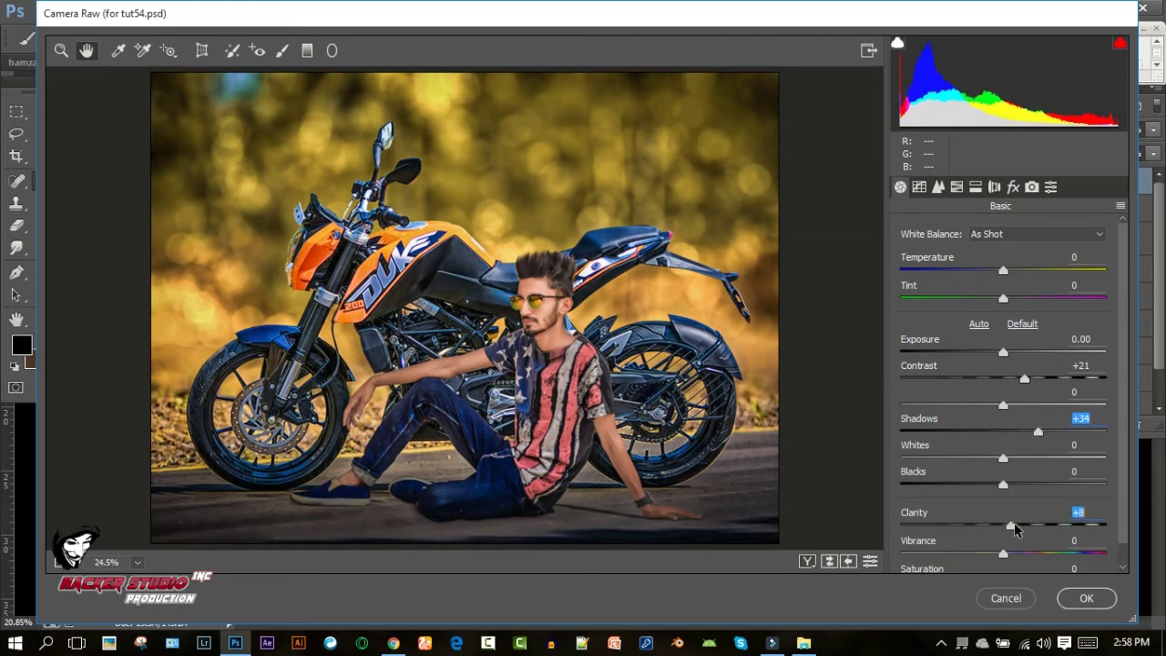
{"action": "left_click", "coordinate": [1011, 186]}
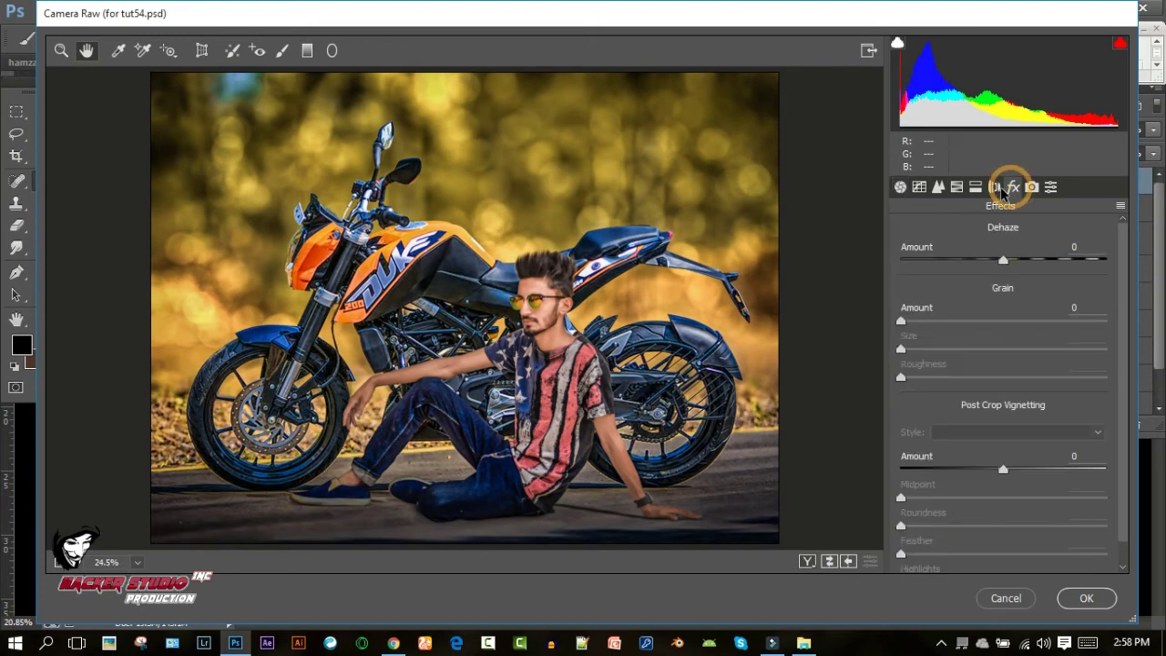
{"action": "left_click", "coordinate": [975, 187]}
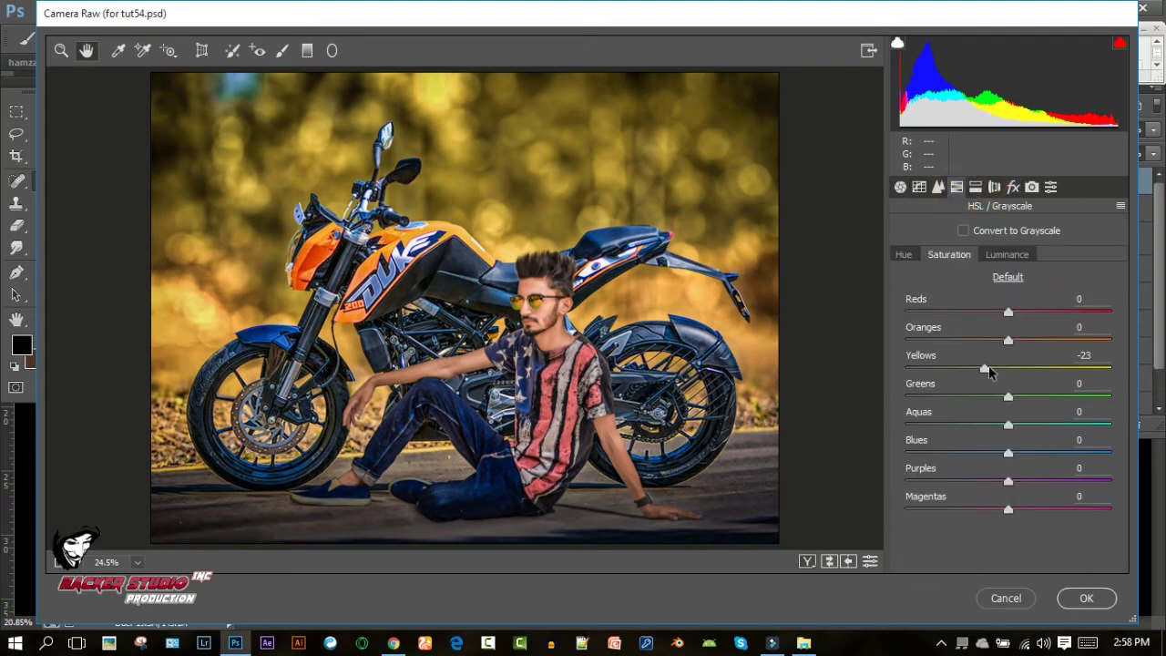
{"action": "left_click_drag", "start_coordinate": [980, 370], "coordinate": [982, 371]}
{"action": "left_click", "coordinate": [1012, 187]}
{"action": "left_click_drag", "start_coordinate": [1001, 469], "coordinate": [991, 472]}
{"action": "left_click", "coordinate": [1086, 599]}
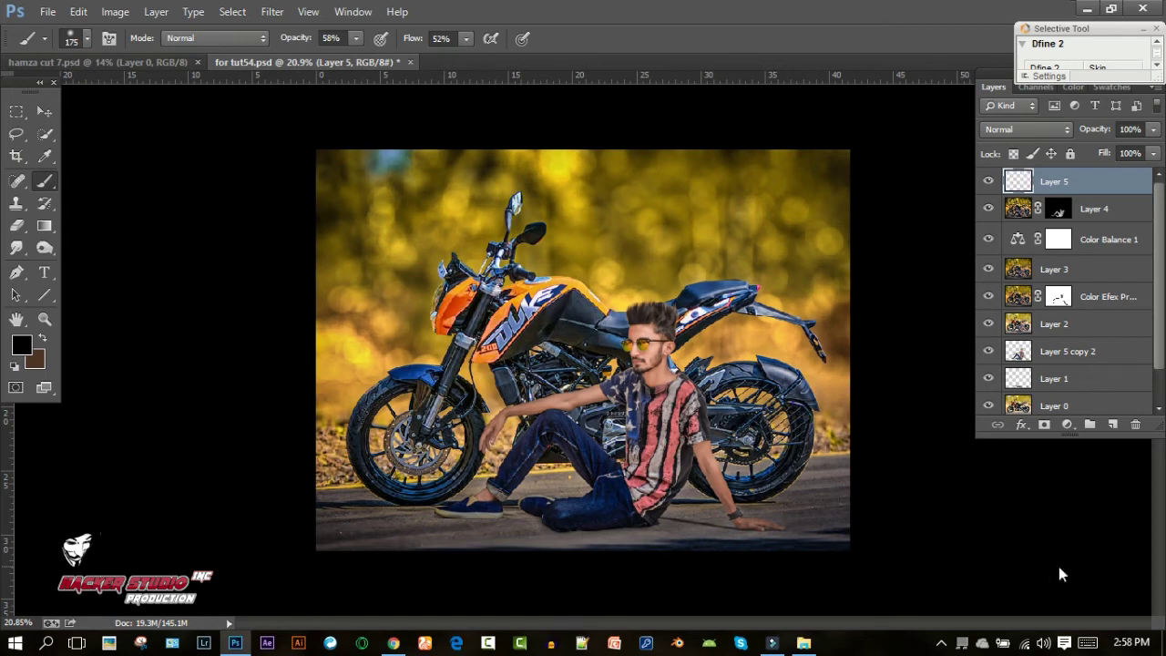
Step: Add a Levels 1 adjustment layer above Layer 5 with the black input at 9
{"action": "left_click", "coordinate": [1068, 429]}
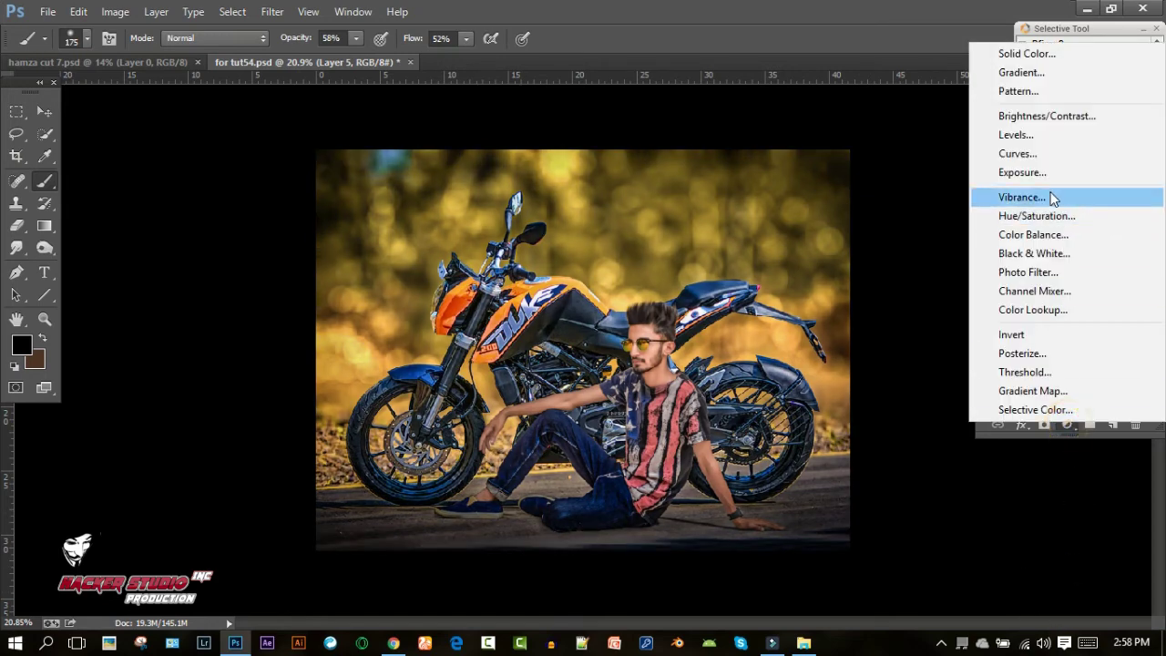
{"action": "left_click", "coordinate": [1032, 137]}
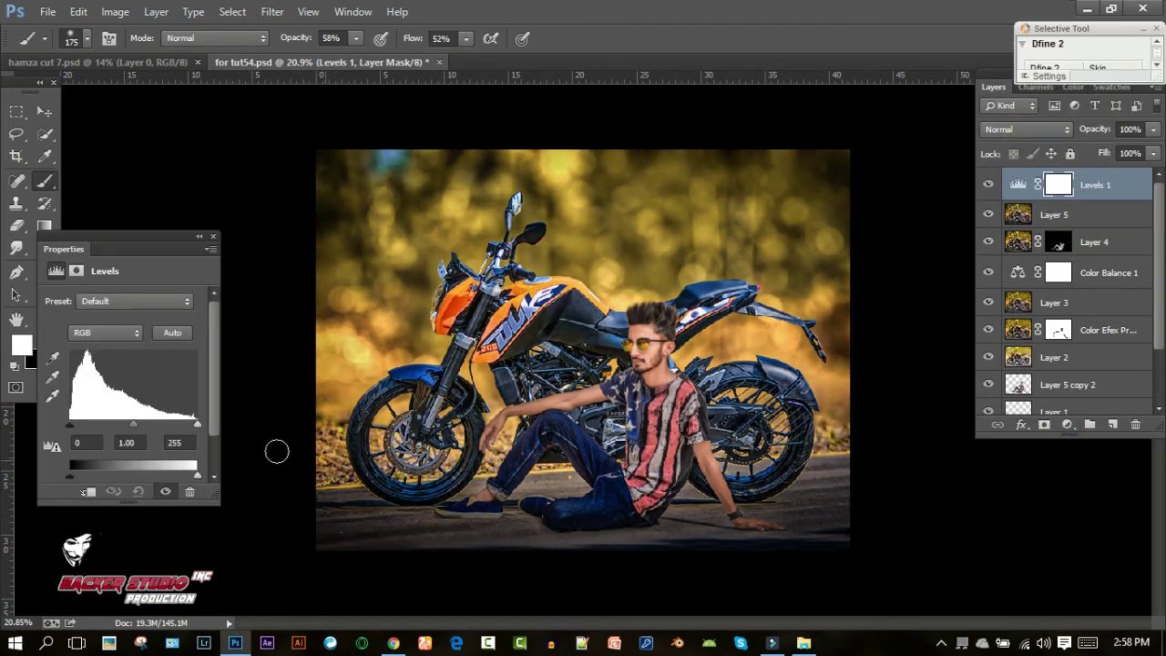
{"action": "left_click_drag", "start_coordinate": [71, 427], "coordinate": [75, 429]}
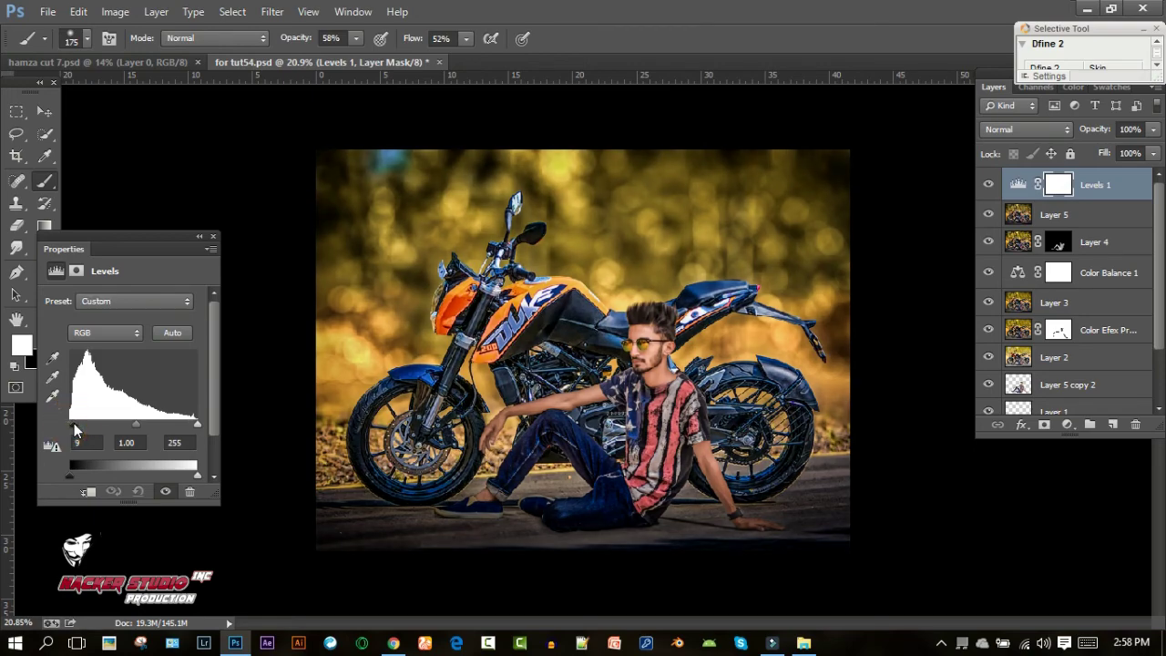
{"action": "left_click", "coordinate": [212, 237]}
{"action": "scroll", "coordinate": [674, 324], "scroll_direction": "up", "scroll_amount": 2}
{"action": "scroll", "coordinate": [674, 324], "scroll_direction": "up", "scroll_amount": 2}
{"action": "scroll", "coordinate": [674, 323], "scroll_direction": "up", "scroll_amount": 2}
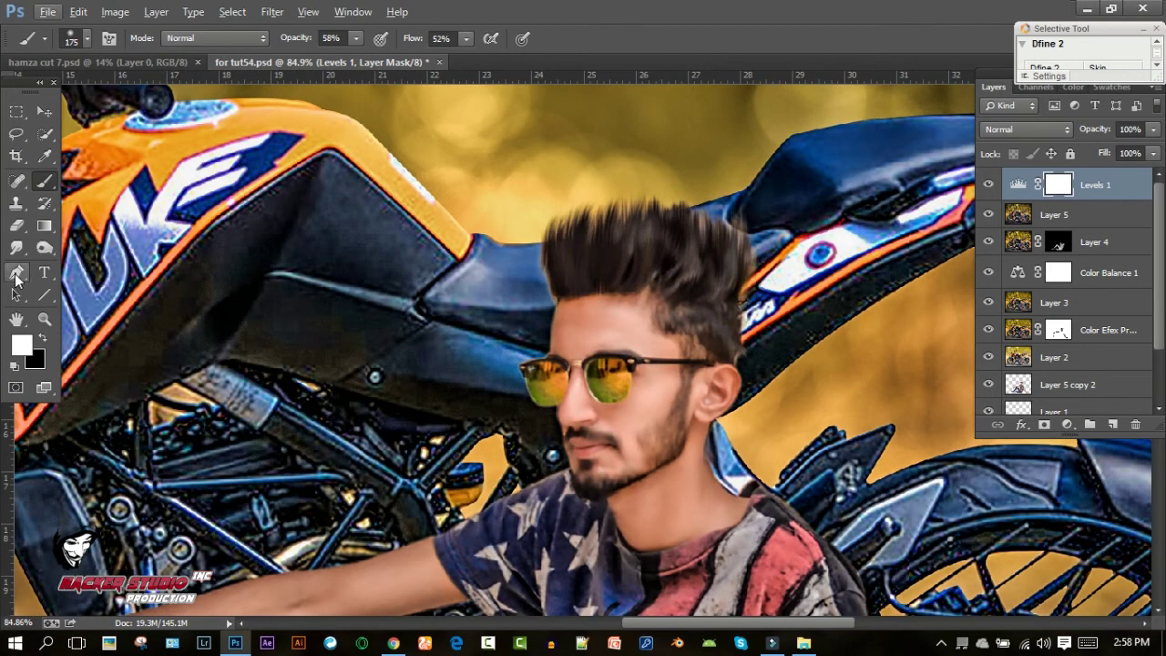
Step: Trace the left lens with the Pen tool and turn the path into a selection
{"action": "left_click", "coordinate": [16, 272]}
{"action": "scroll", "coordinate": [630, 360], "scroll_direction": "up", "scroll_amount": 2}
{"action": "scroll", "coordinate": [516, 415], "scroll_direction": "up", "scroll_amount": 1}
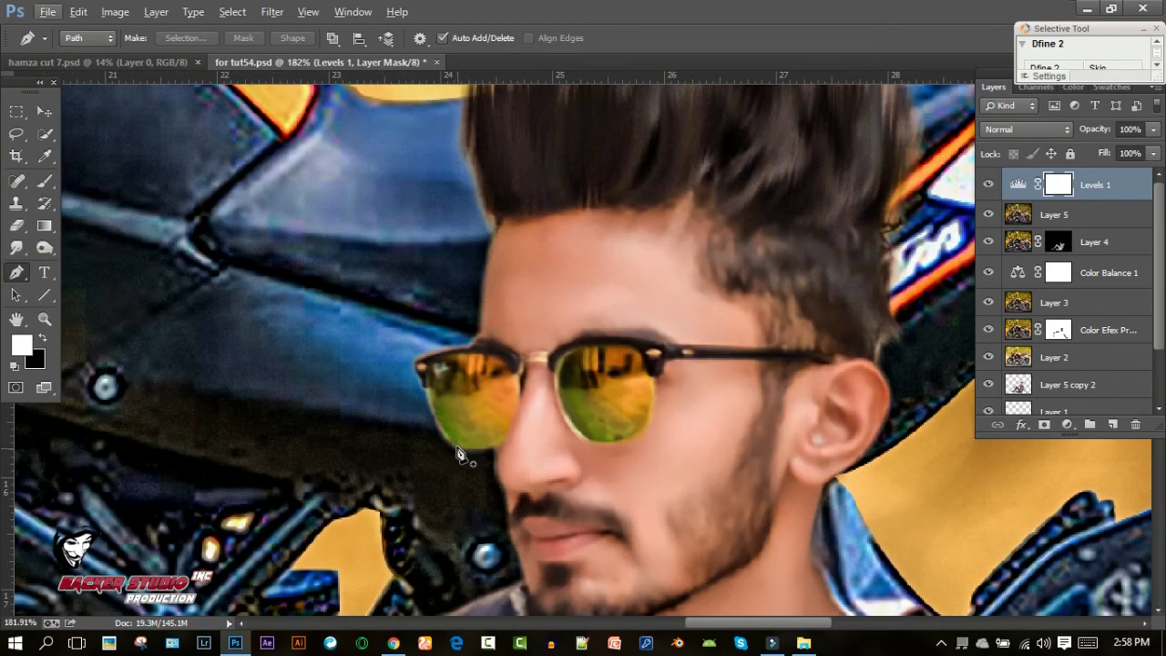
{"action": "left_click", "coordinate": [456, 445]}
{"action": "left_click_drag", "start_coordinate": [427, 402], "coordinate": [427, 386]}
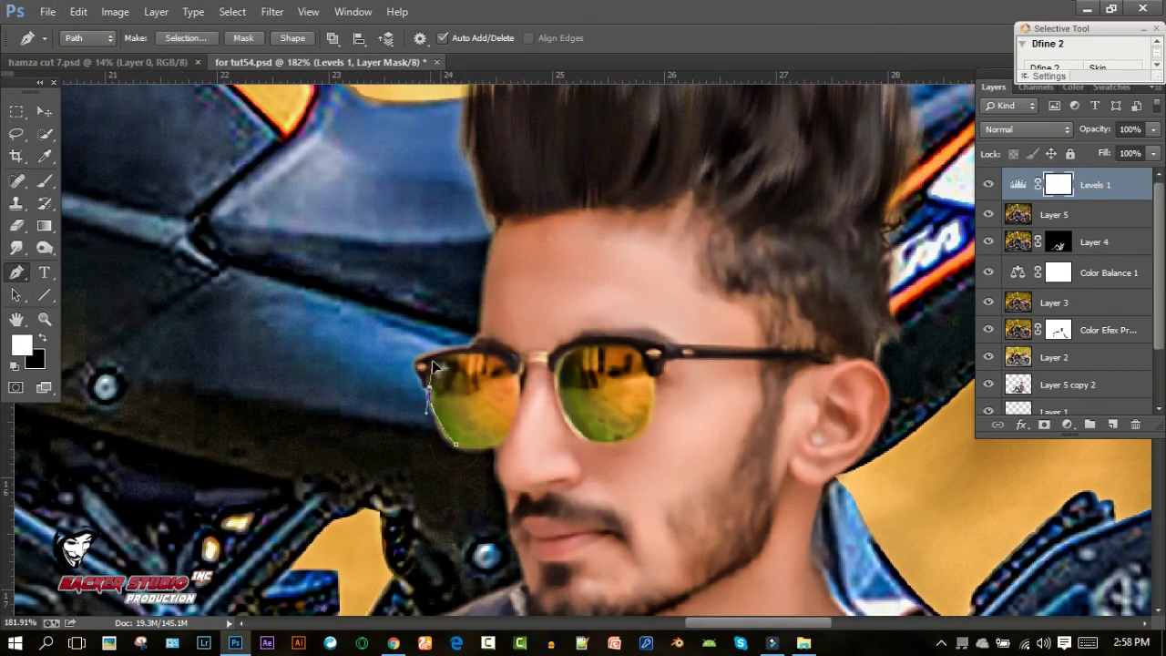
{"action": "left_click", "coordinate": [420, 367]}
{"action": "left_click_drag", "start_coordinate": [502, 361], "coordinate": [565, 387]}
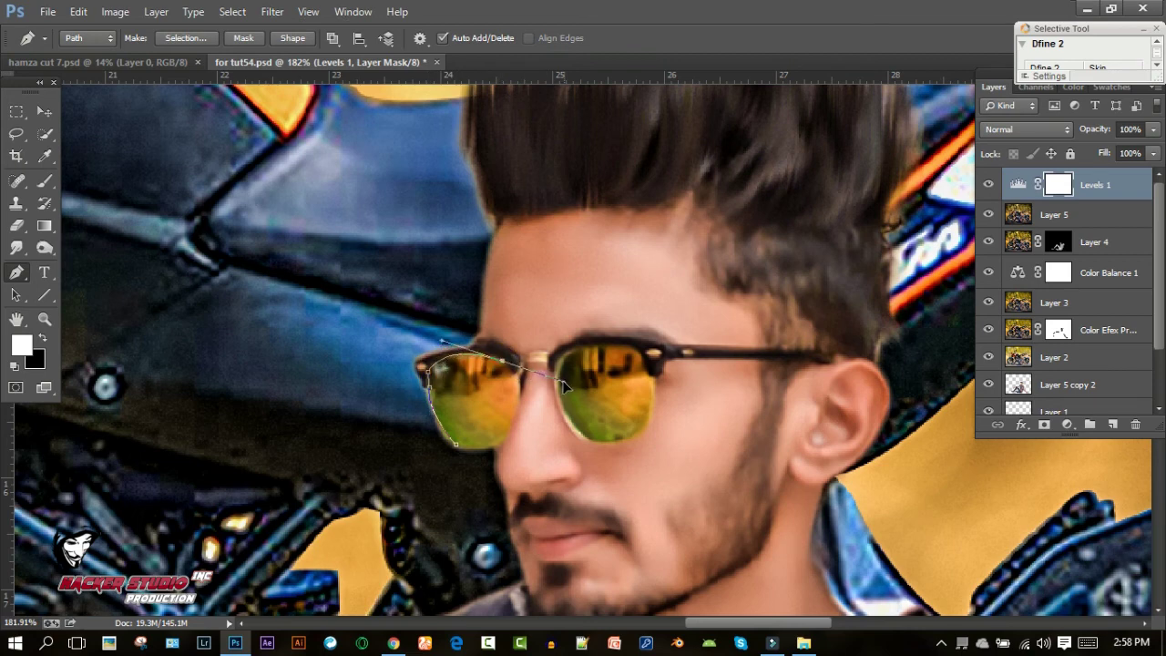
{"action": "left_click", "coordinate": [502, 363], "text": "alt"}
{"action": "left_click", "coordinate": [514, 376]}
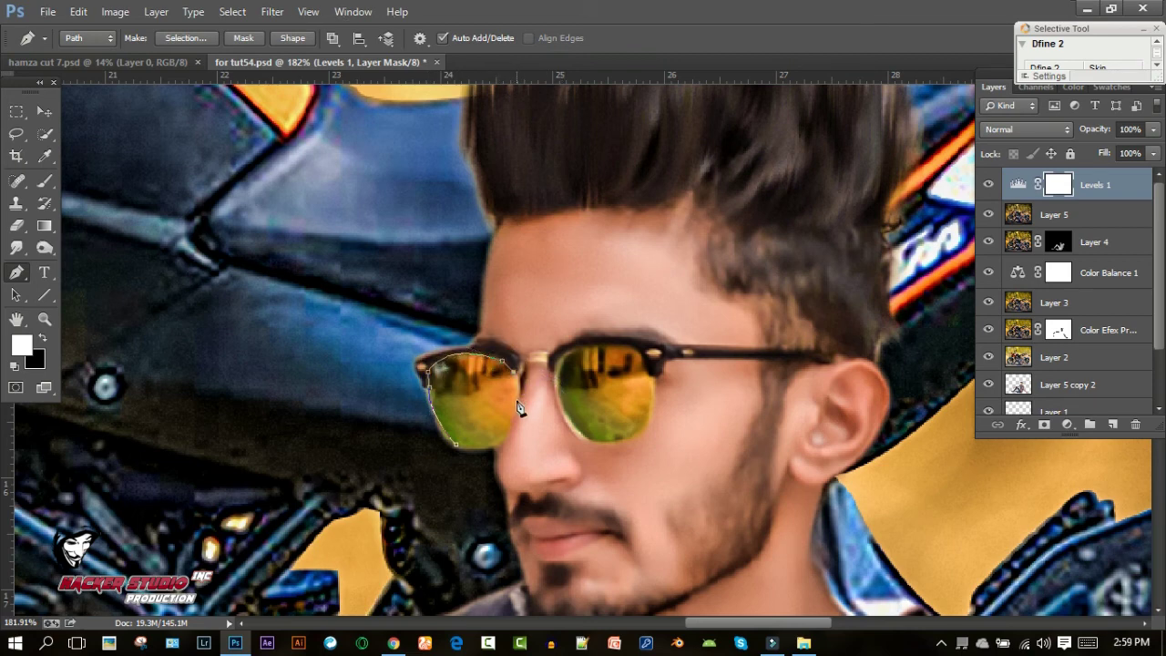
{"action": "left_click", "coordinate": [483, 445]}
{"action": "right_click", "coordinate": [549, 297]}
{"action": "left_click", "coordinate": [593, 336]}
{"action": "left_click", "coordinate": [671, 181]}
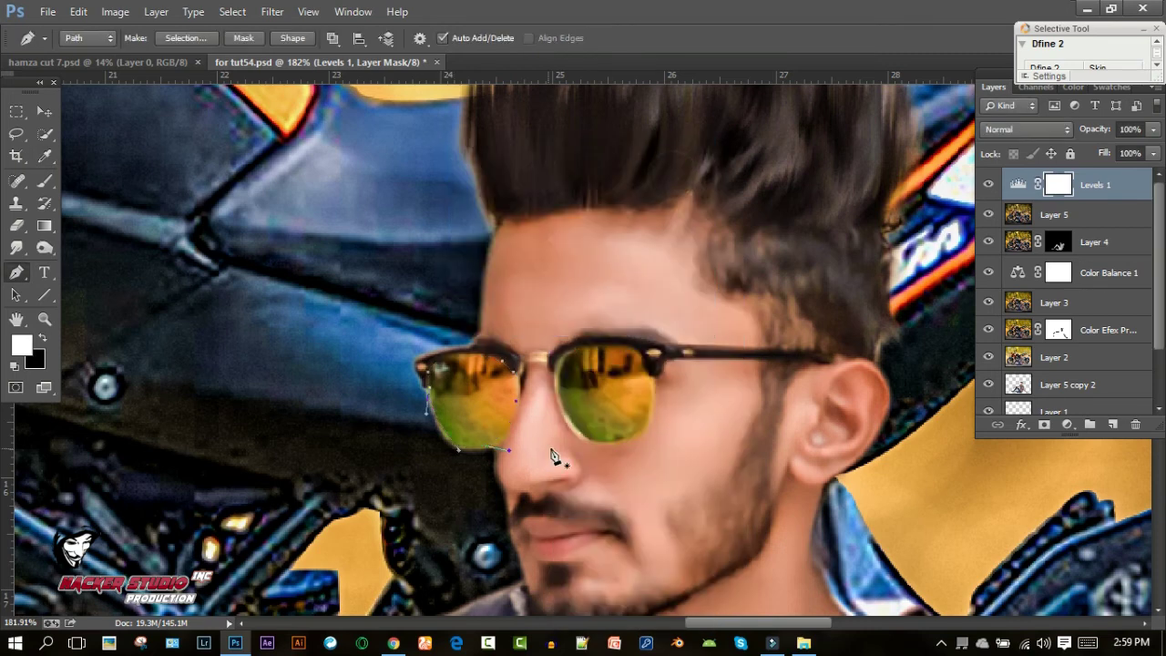
Step: Trace the right lens path and add it to the existing lens selection
{"action": "left_click", "coordinate": [575, 426]}
{"action": "mouse_move", "coordinate": [565, 358]}
{"action": "left_mouse_down"}
{"action": "mouse_move", "coordinate": [590, 337]}
{"action": "mouse_move", "coordinate": [676, 374]}
{"action": "left_mouse_up"}
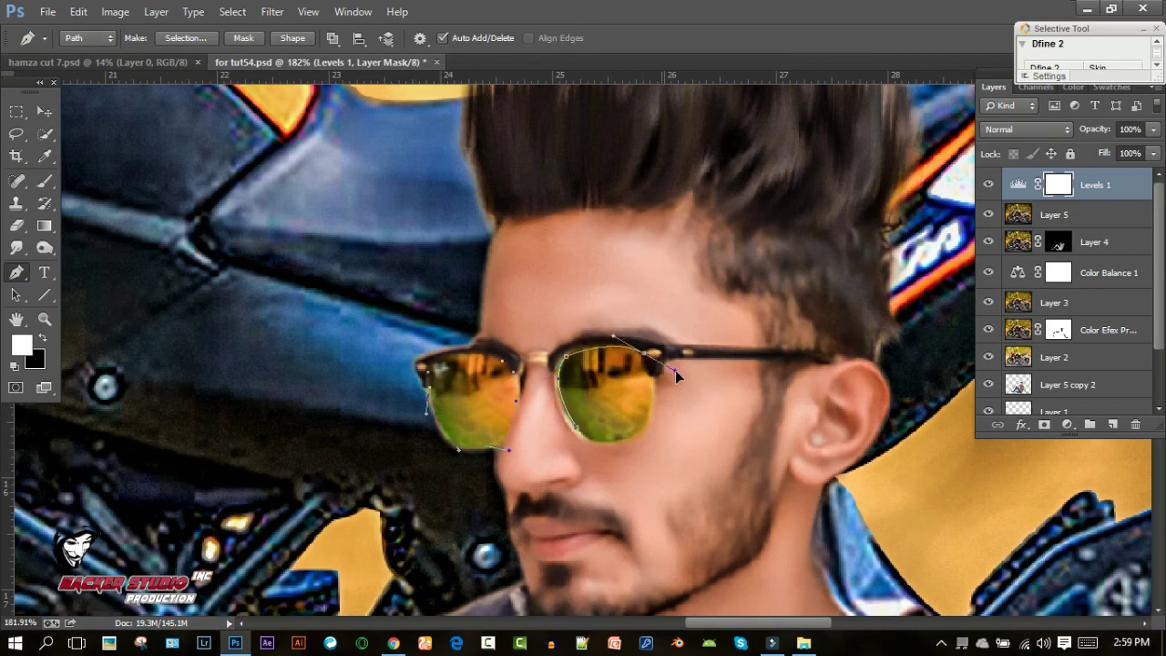
{"action": "left_click", "coordinate": [648, 368]}
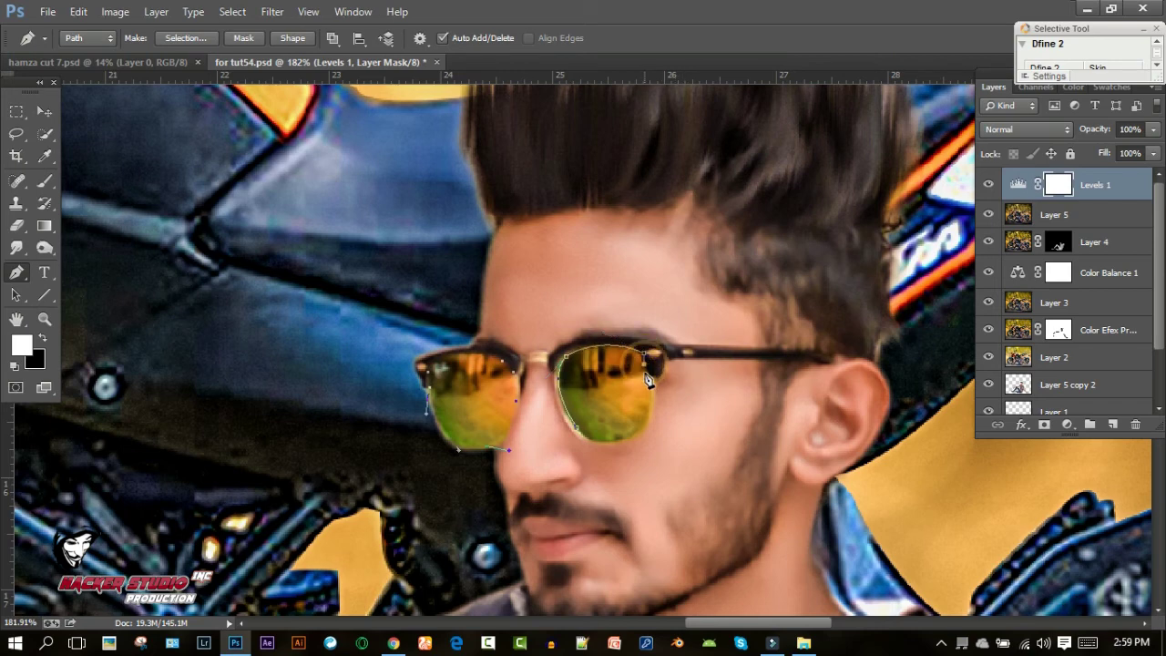
{"action": "left_click", "coordinate": [632, 444]}
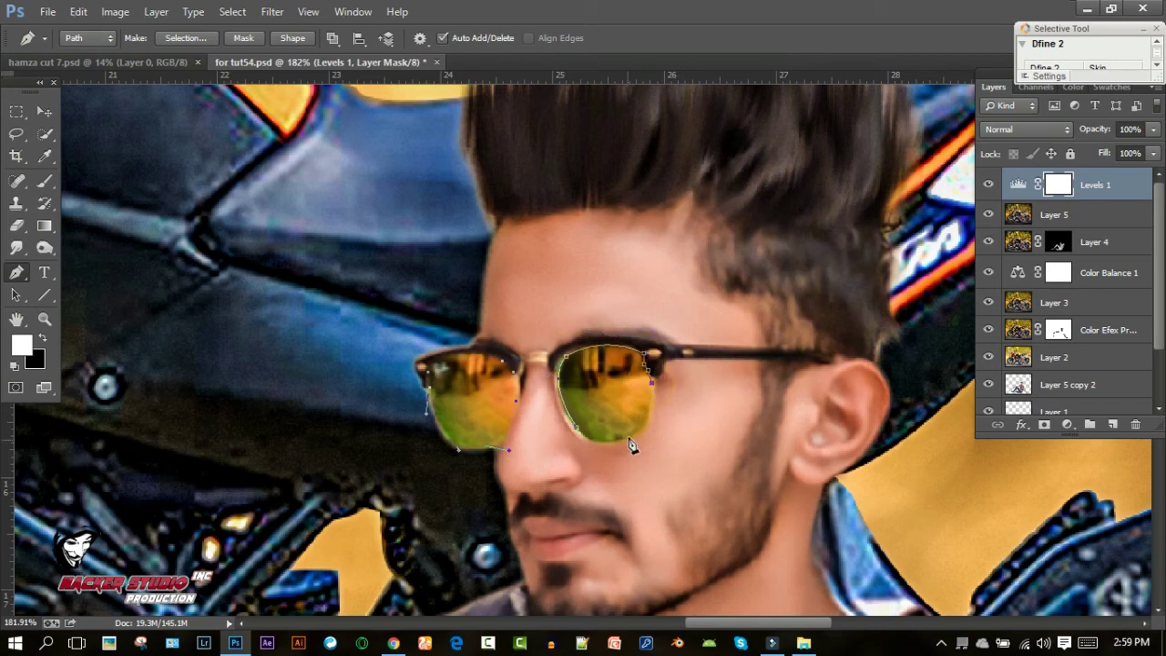
{"action": "left_click_drag", "start_coordinate": [626, 438], "coordinate": [601, 453]}
{"action": "right_click", "coordinate": [628, 285]}
{"action": "left_click", "coordinate": [676, 337]}
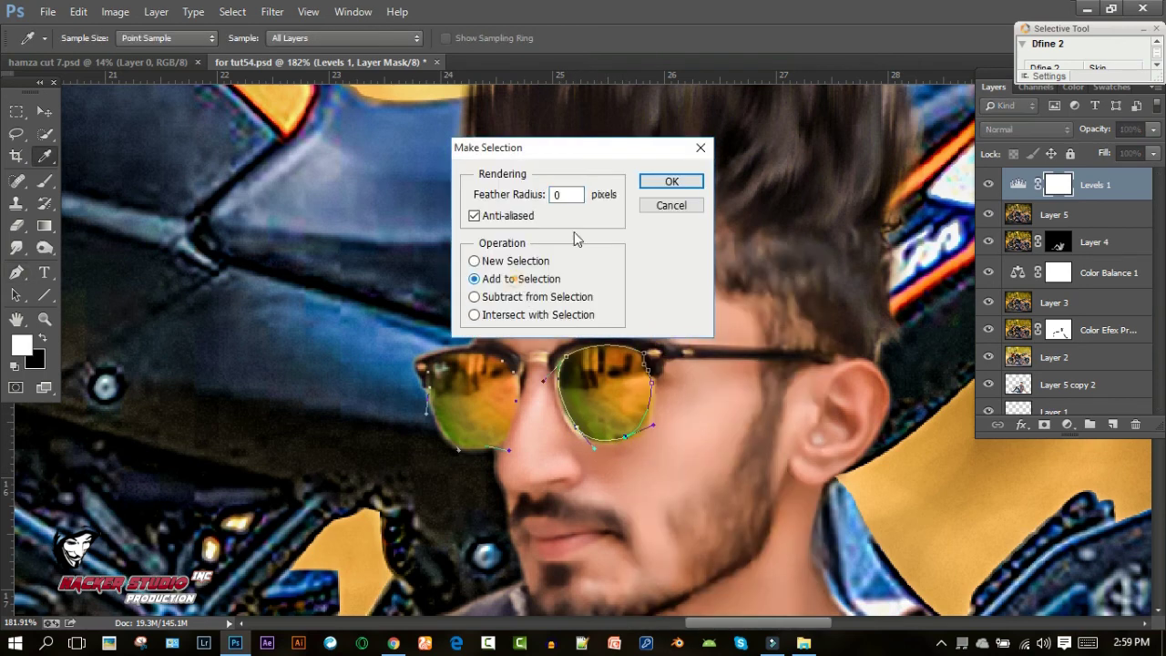
{"action": "left_click", "coordinate": [672, 182]}
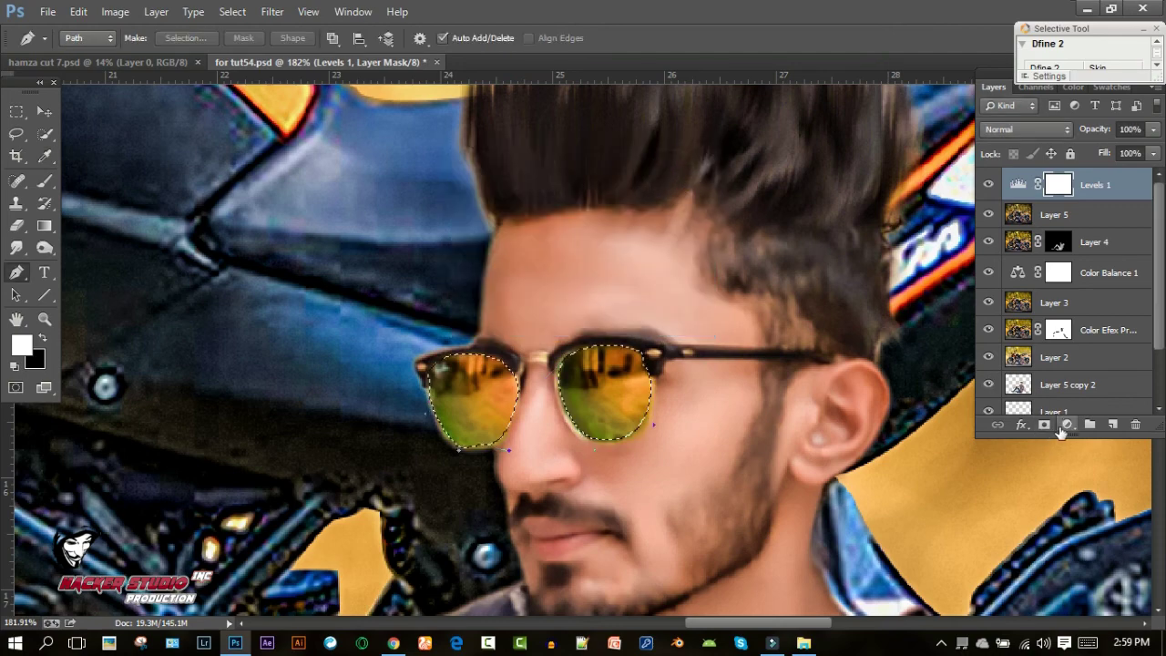
Step: Add a lens-masked Hue/Saturation adjustment with Hue at +109 to turn the lenses green
{"action": "left_click", "coordinate": [1059, 427]}
{"action": "left_click", "coordinate": [1043, 214]}
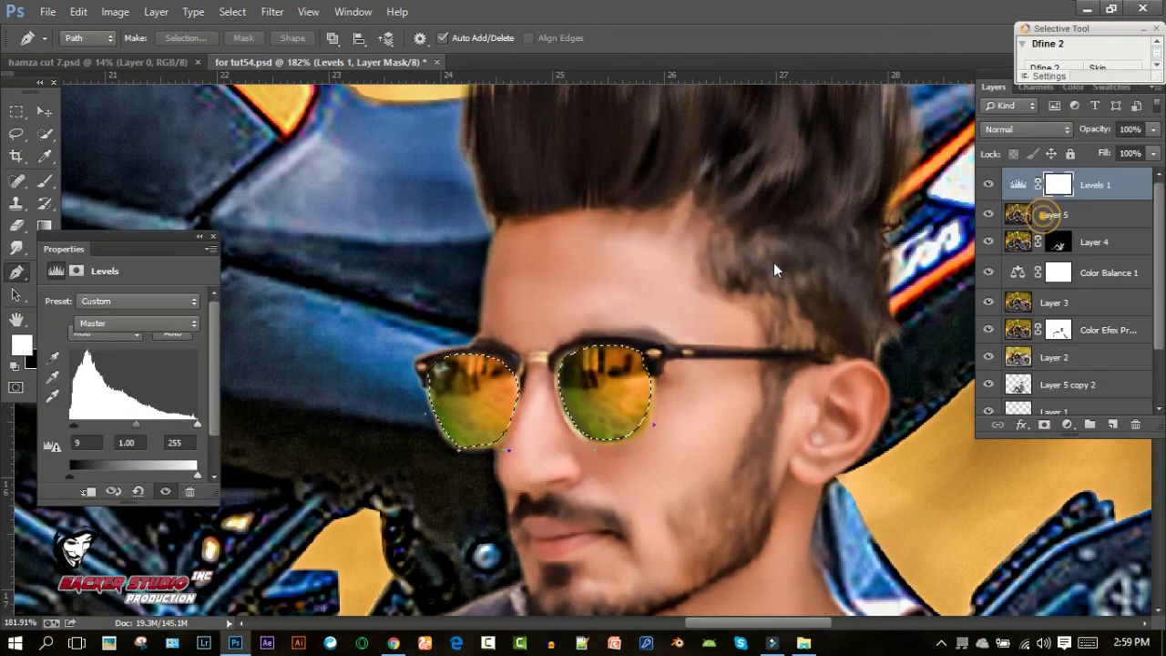
{"action": "scroll", "coordinate": [643, 318], "scroll_direction": "down", "scroll_amount": 3}
{"action": "left_click_drag", "start_coordinate": [129, 367], "coordinate": [177, 371]}
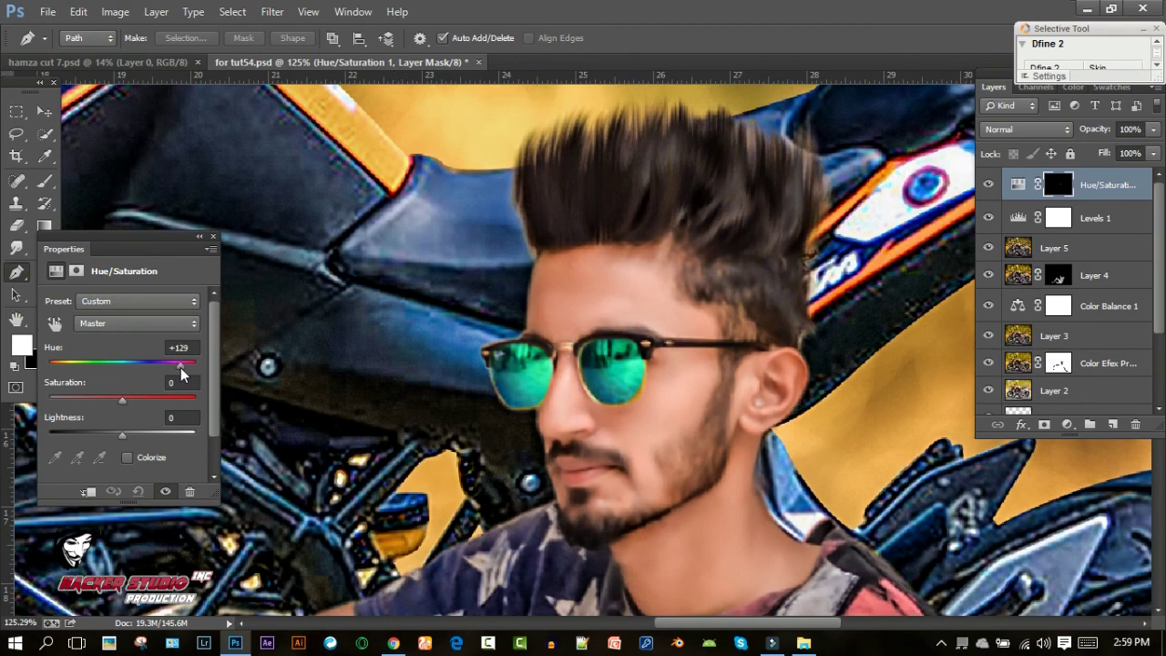
{"action": "scroll", "coordinate": [542, 367], "scroll_direction": "down", "scroll_amount": 1}
{"action": "scroll", "coordinate": [542, 367], "scroll_direction": "down", "scroll_amount": 2}
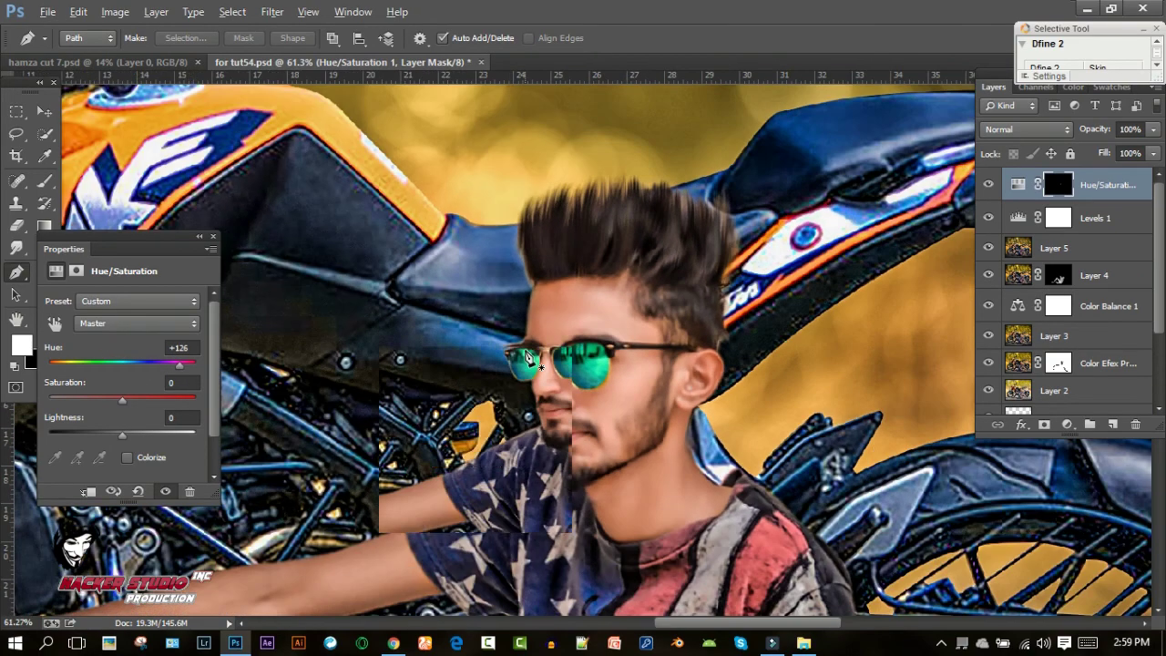
{"action": "scroll", "coordinate": [542, 367], "scroll_direction": "down", "scroll_amount": 2}
{"action": "scroll", "coordinate": [542, 367], "scroll_direction": "down", "scroll_amount": 1}
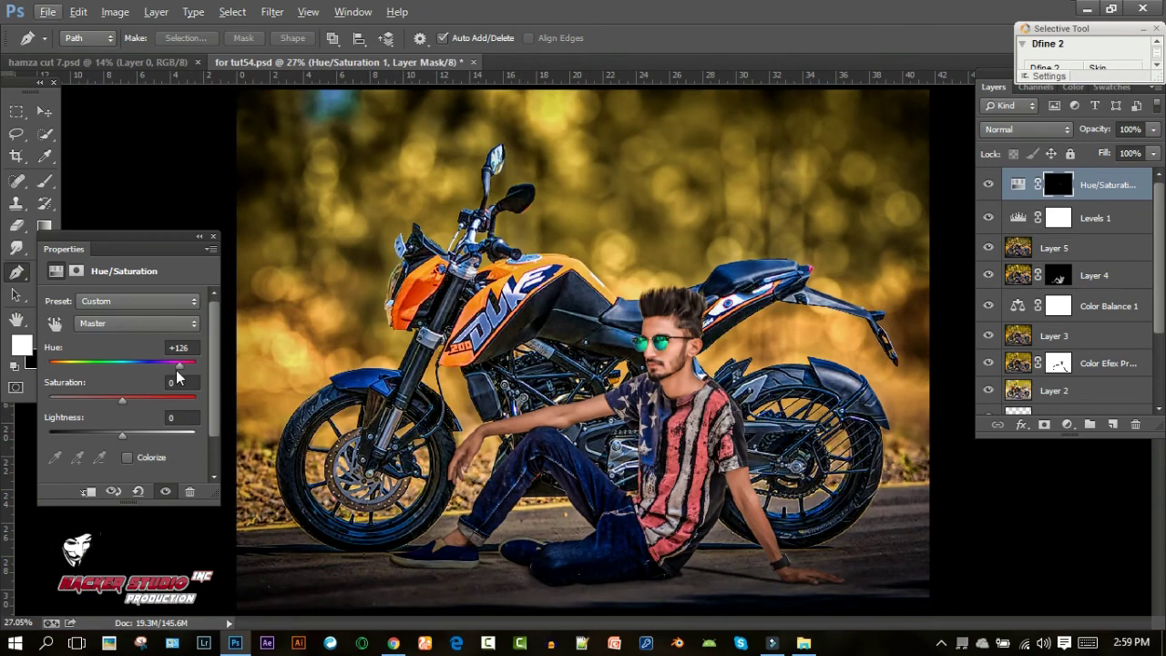
{"action": "left_click_drag", "start_coordinate": [181, 374], "coordinate": [174, 372]}
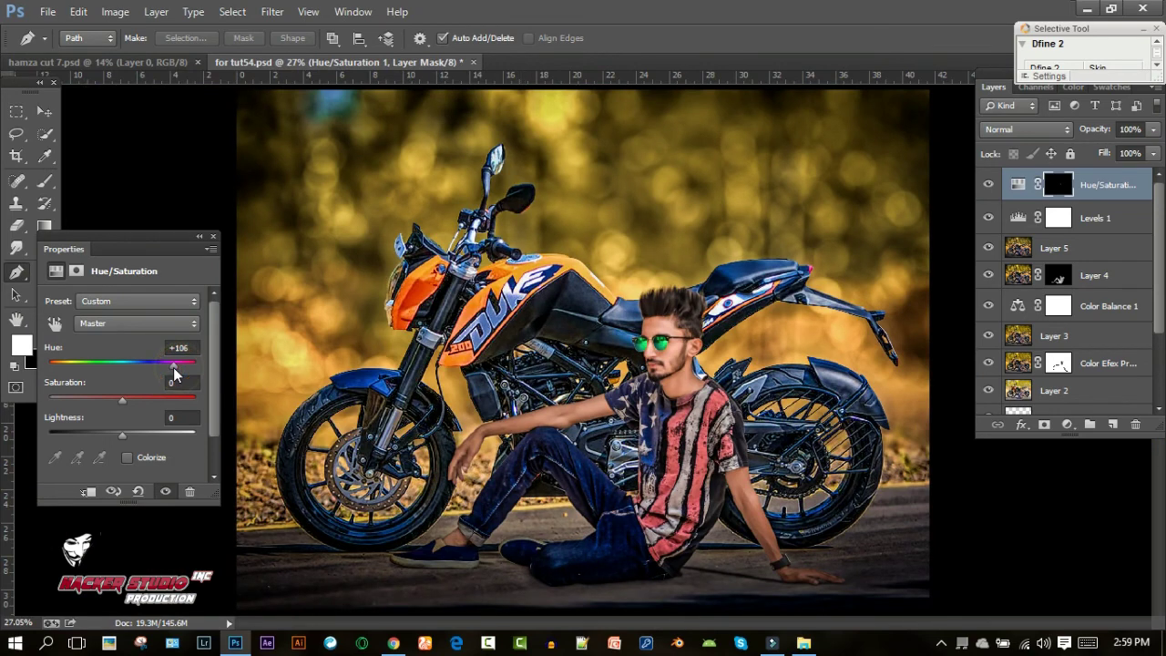
{"action": "left_click", "coordinate": [212, 238]}
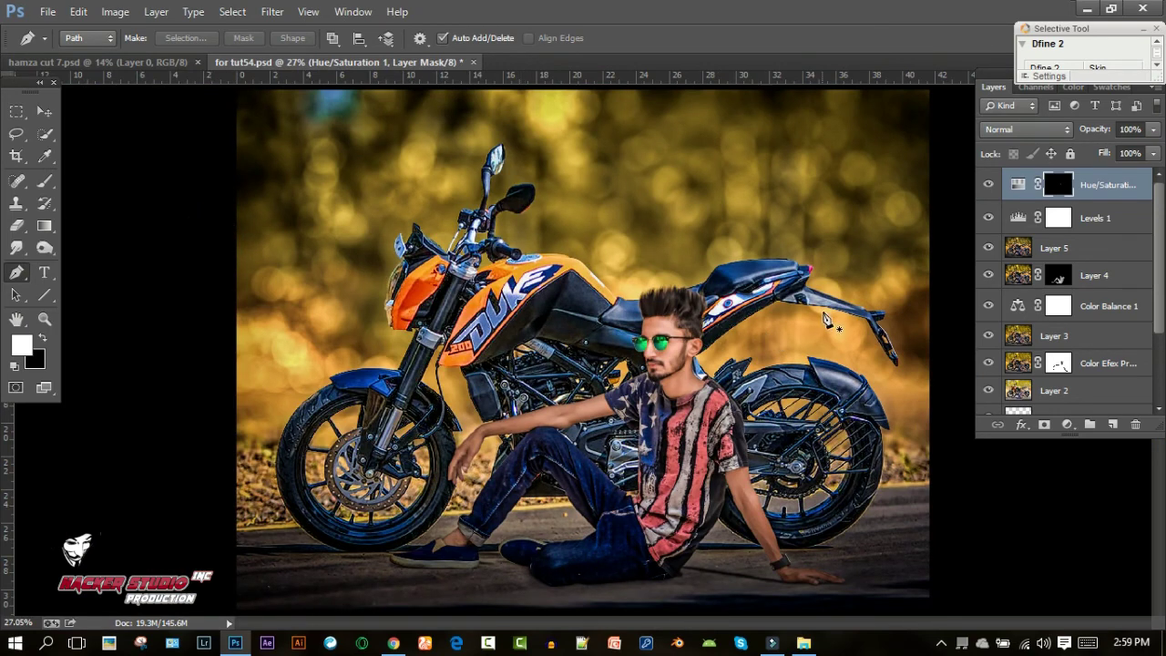
{"action": "key", "text": "ctrl+alt+z"}
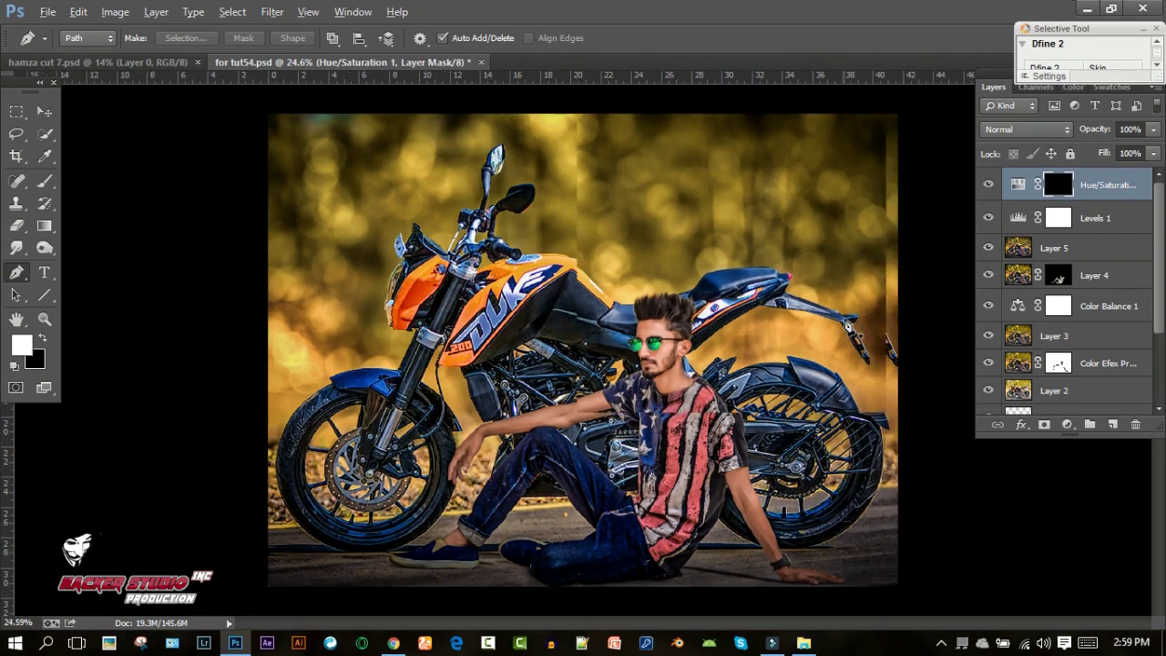
{"action": "key", "text": "ctrl+shift+z"}
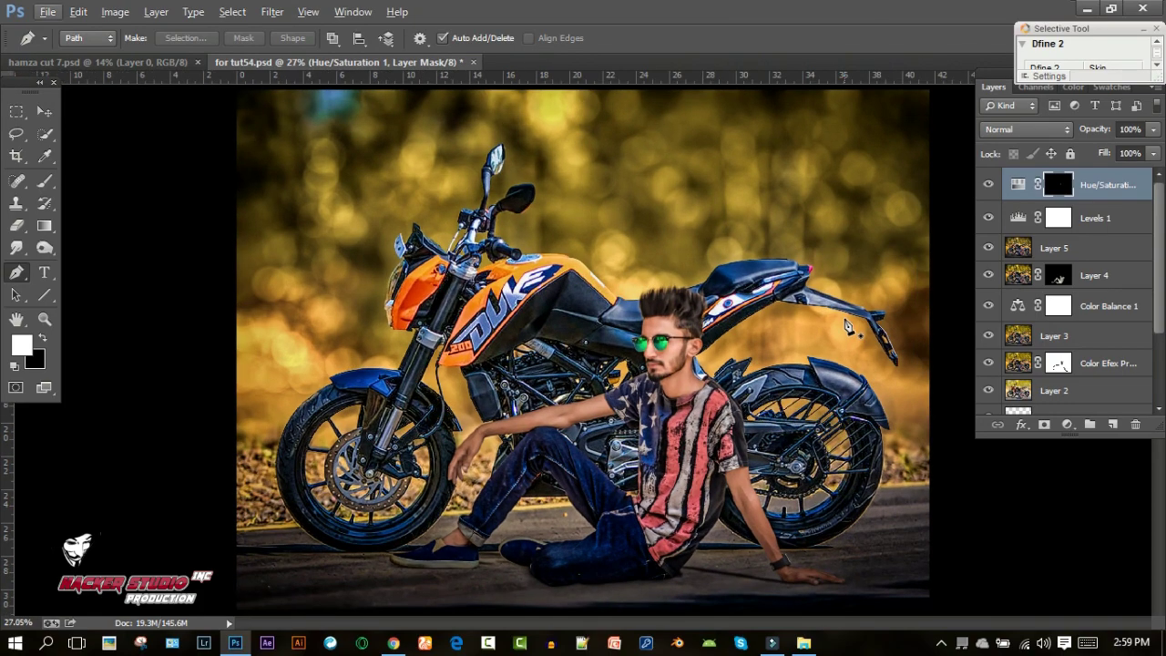